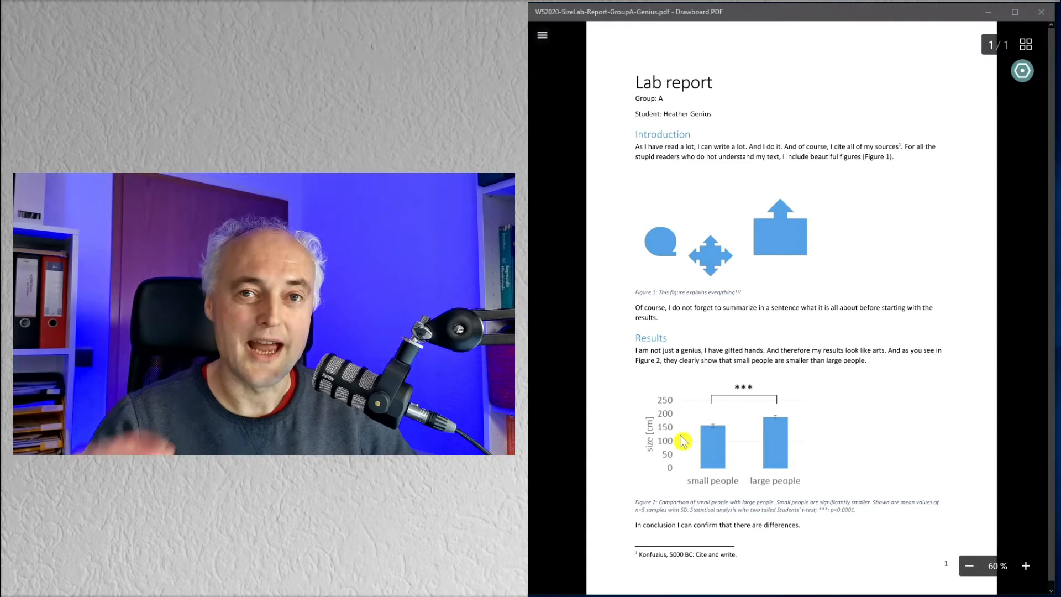
# Step: Switch to the group B lab report for inspection, and return to the group A lab report
pyautogui.click(543, 36)
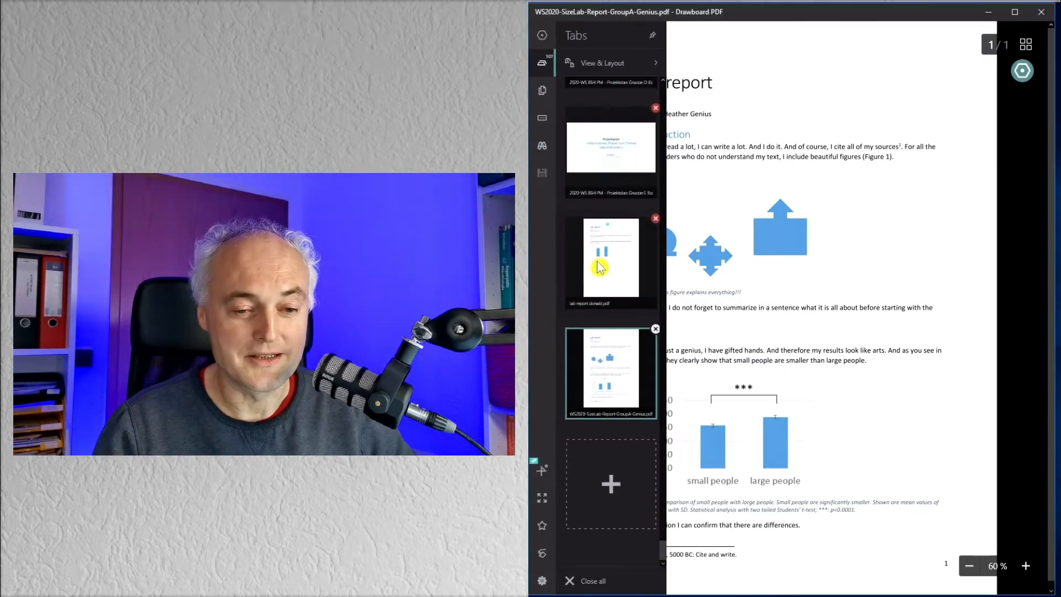
pyautogui.click(617, 272)
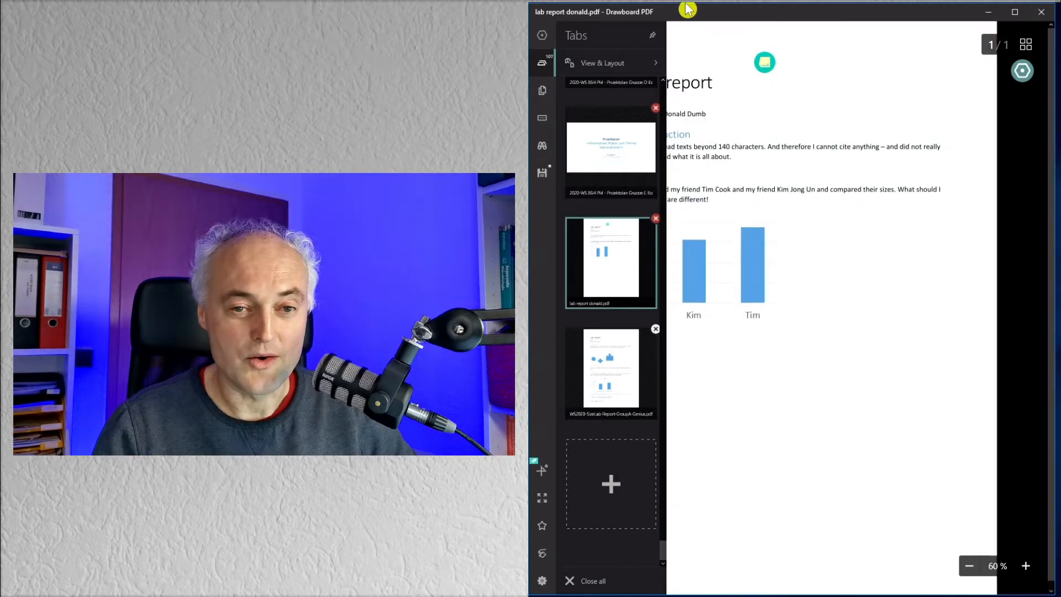
pyautogui.click(542, 35)
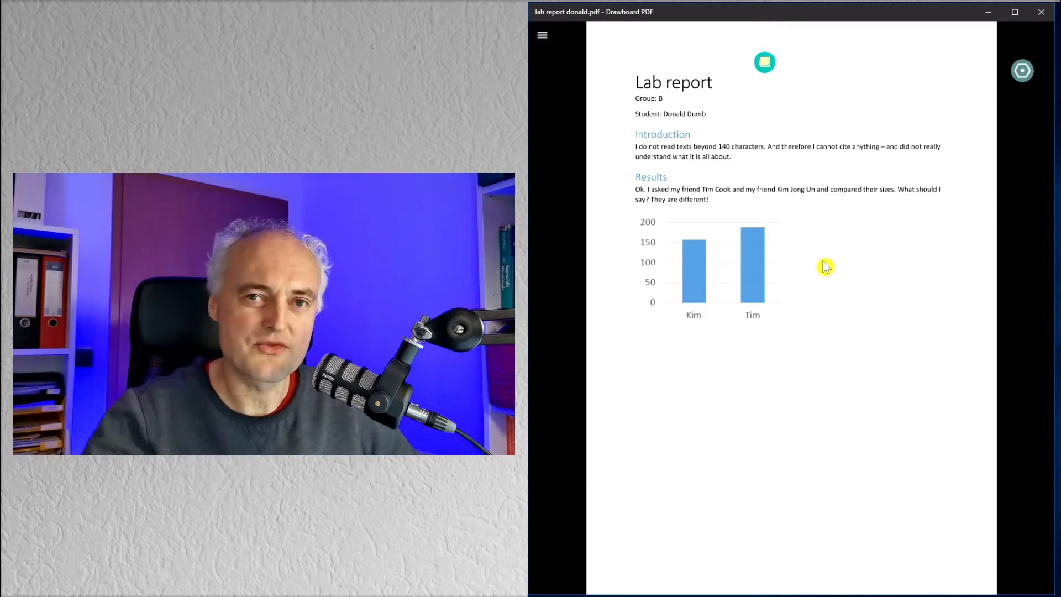
pyautogui.click(542, 36)
pyautogui.click(606, 354)
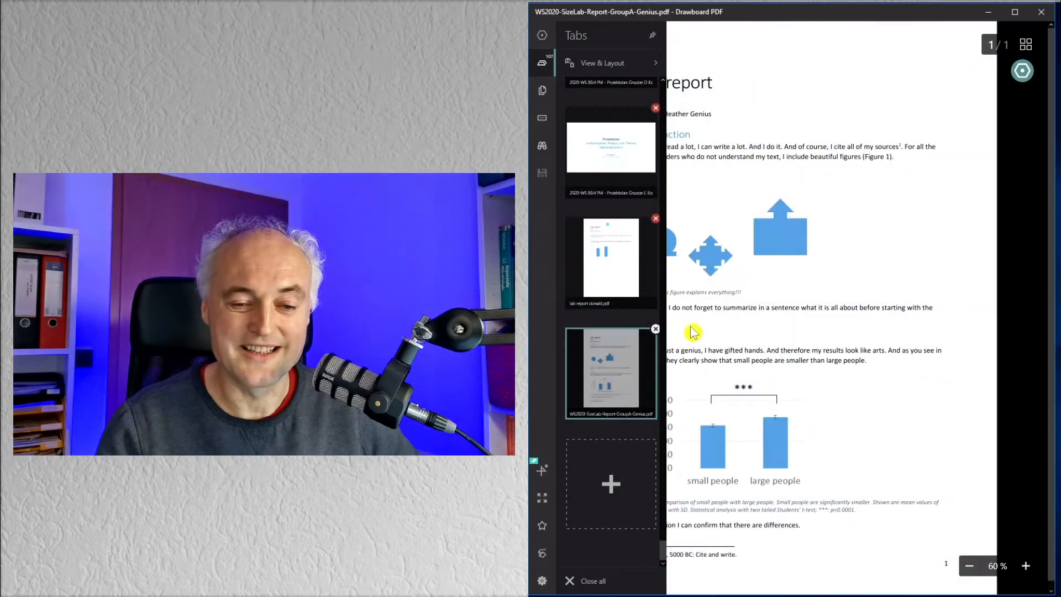
pyautogui.click(542, 35)
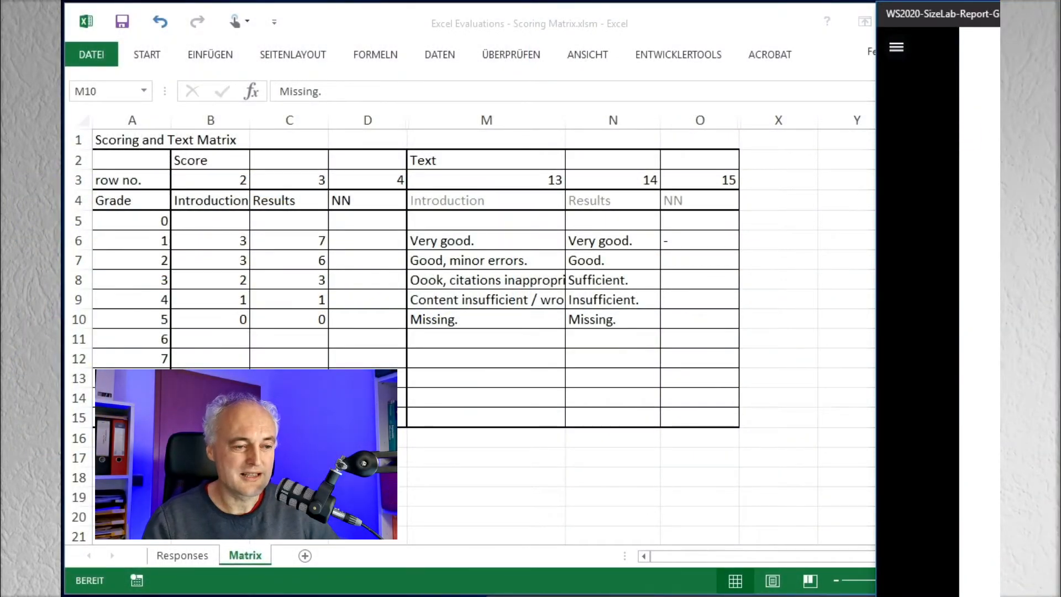
# Step: Switch to the Excel scoring matrix and review the Introduction feedback texts for grades 1 to 5
pyautogui.click(498, 241)
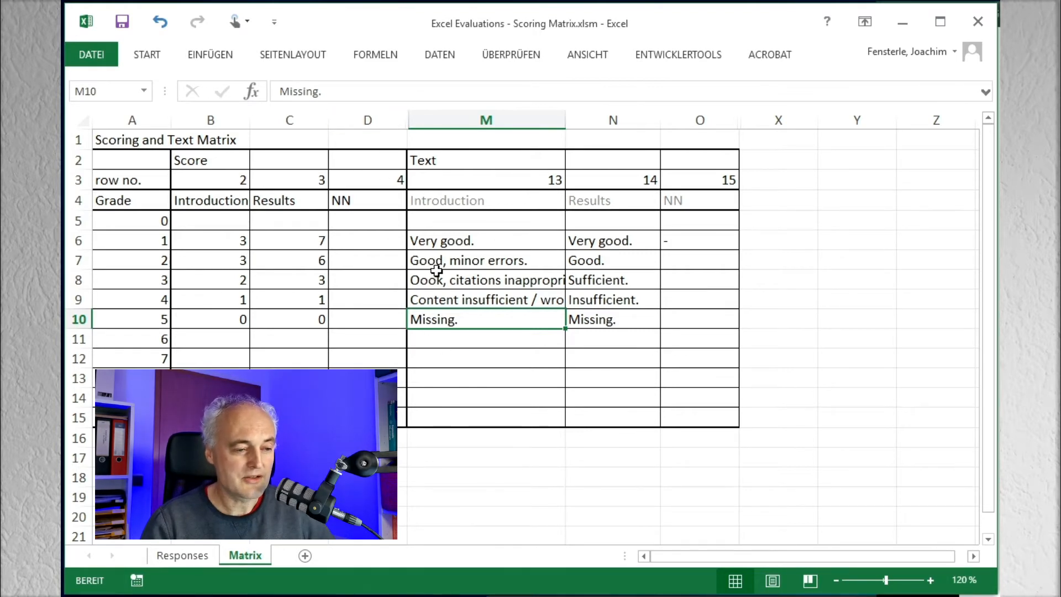
pyautogui.click(436, 239)
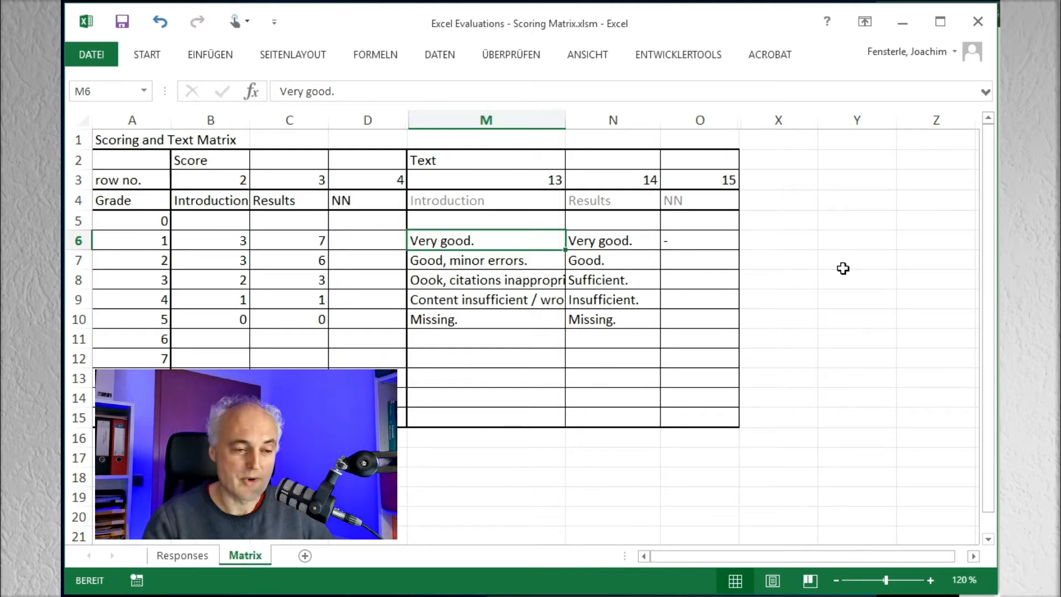
pyautogui.press('Down')
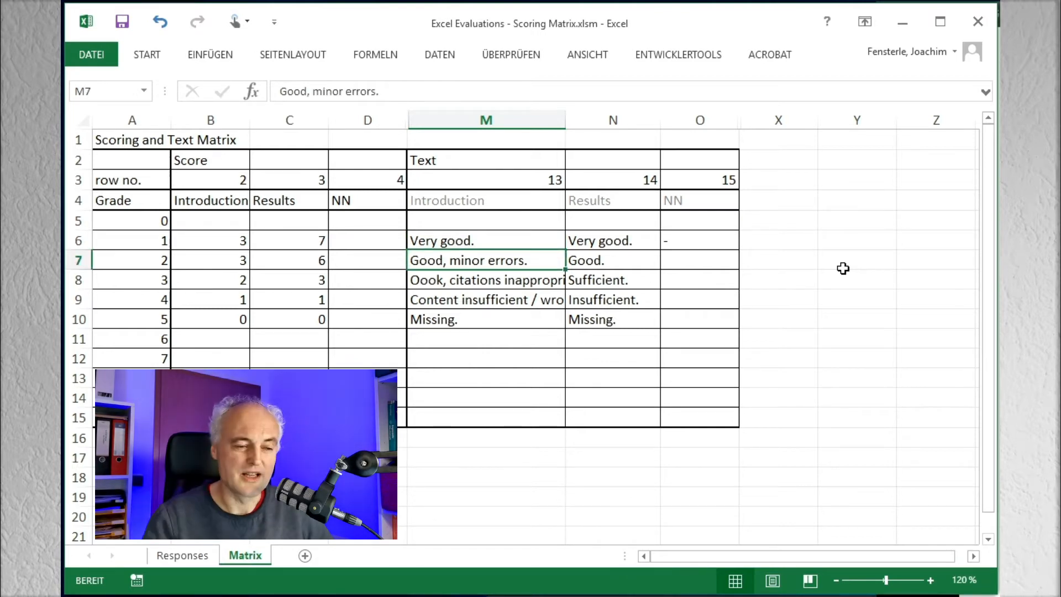
pyautogui.press('Down')
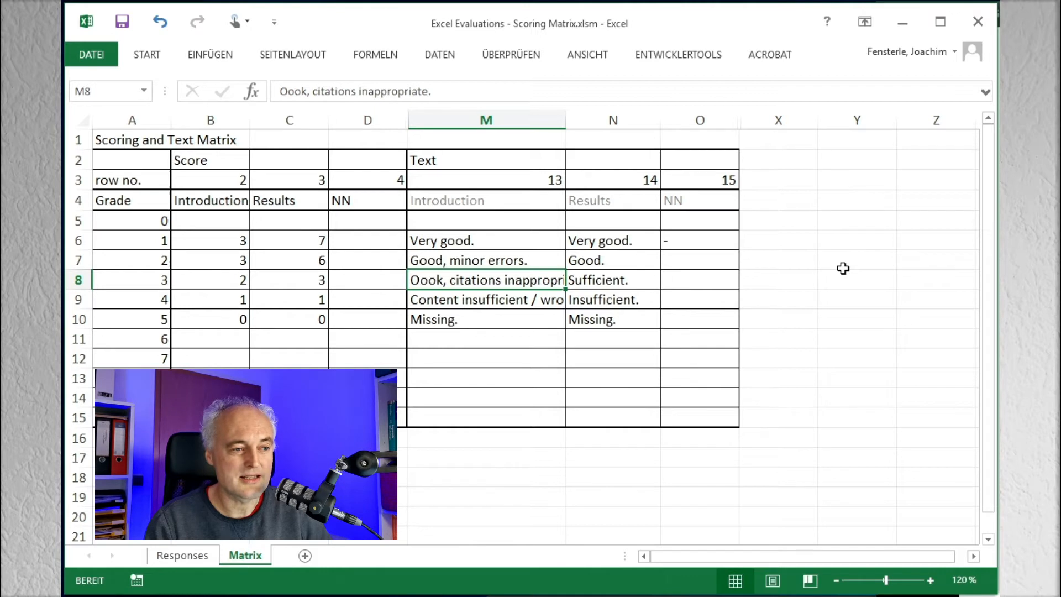
pyautogui.press('Down')
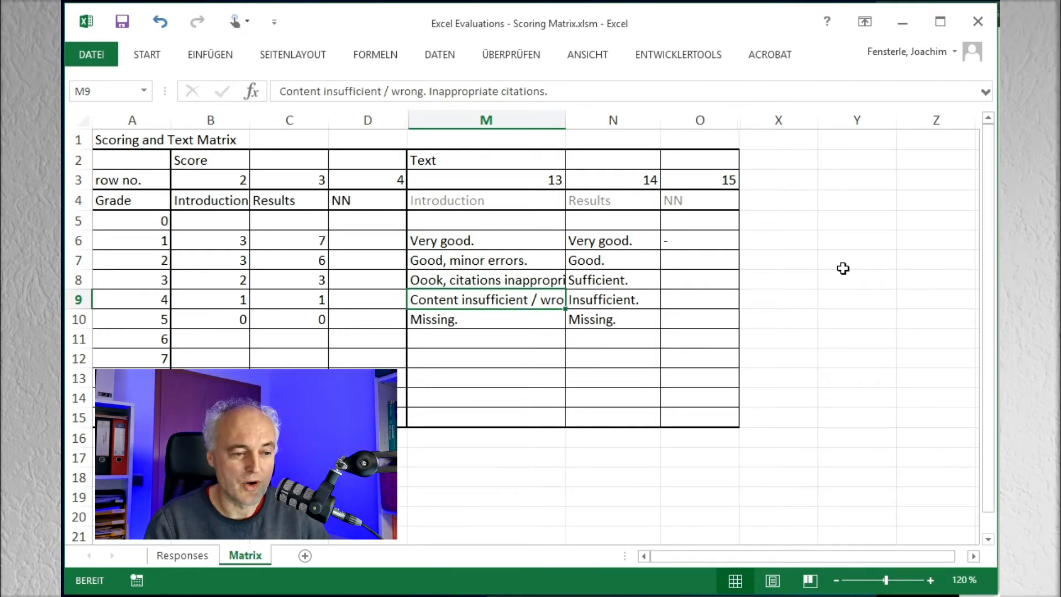
pyautogui.press('Down')
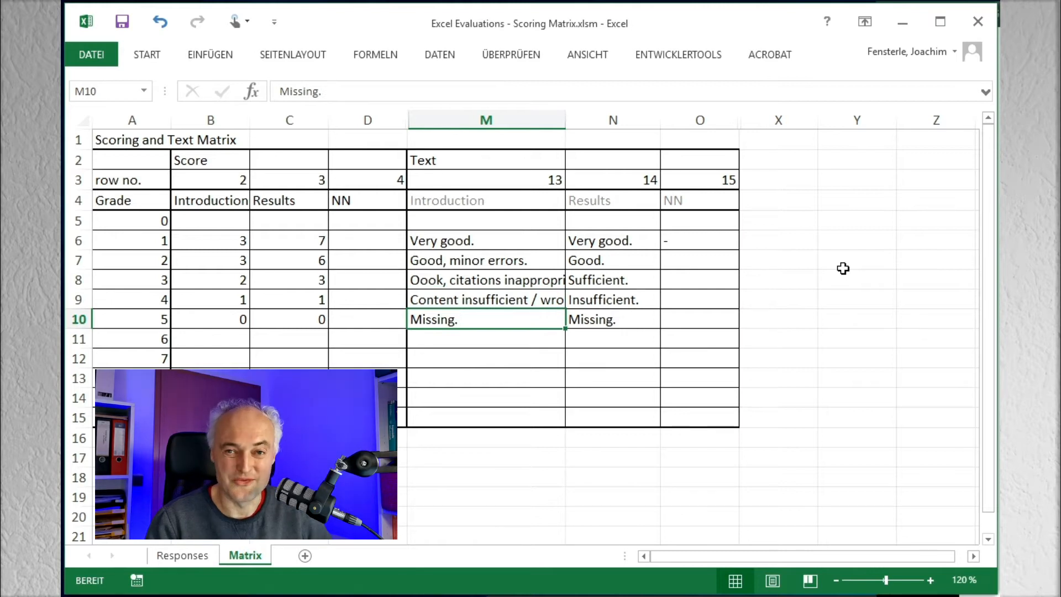
# Step: Review the Results feedback texts for grades 1 to 5 in the Matrix sheet
pyautogui.press('Right')
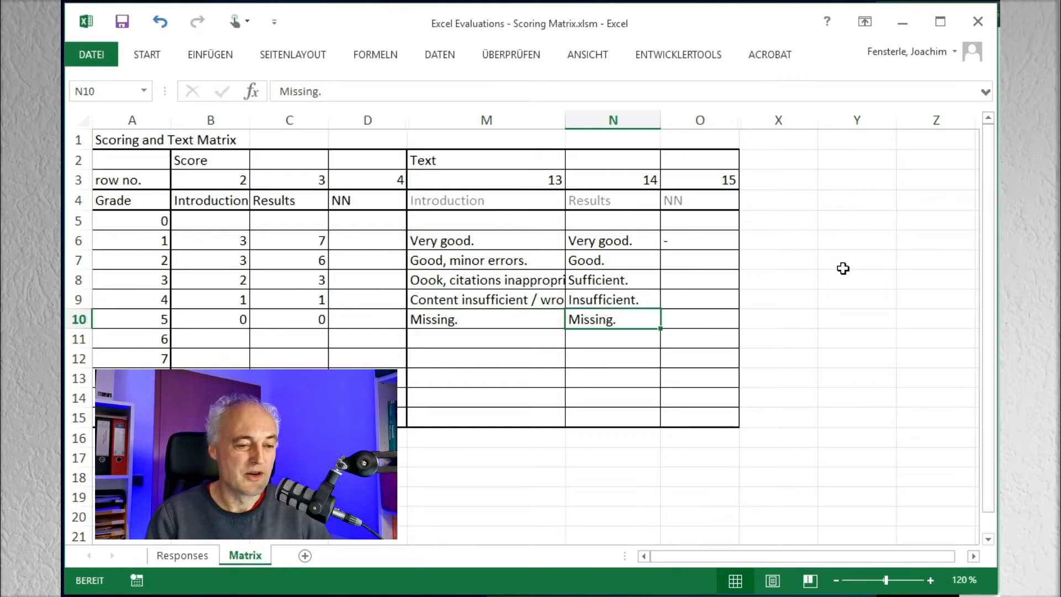
pyautogui.press('Up')
pyautogui.press('Up')
pyautogui.press('Up')
pyautogui.press('Up')
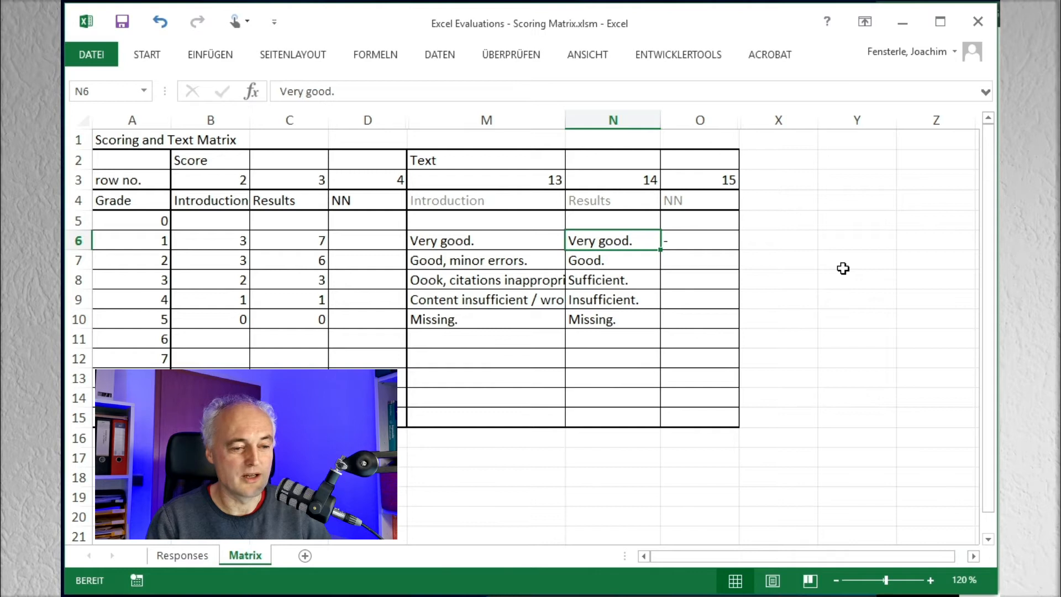
pyautogui.press('Down')
pyautogui.press('Down')
pyautogui.press('Down')
pyautogui.press('Down')
pyautogui.press('Down')
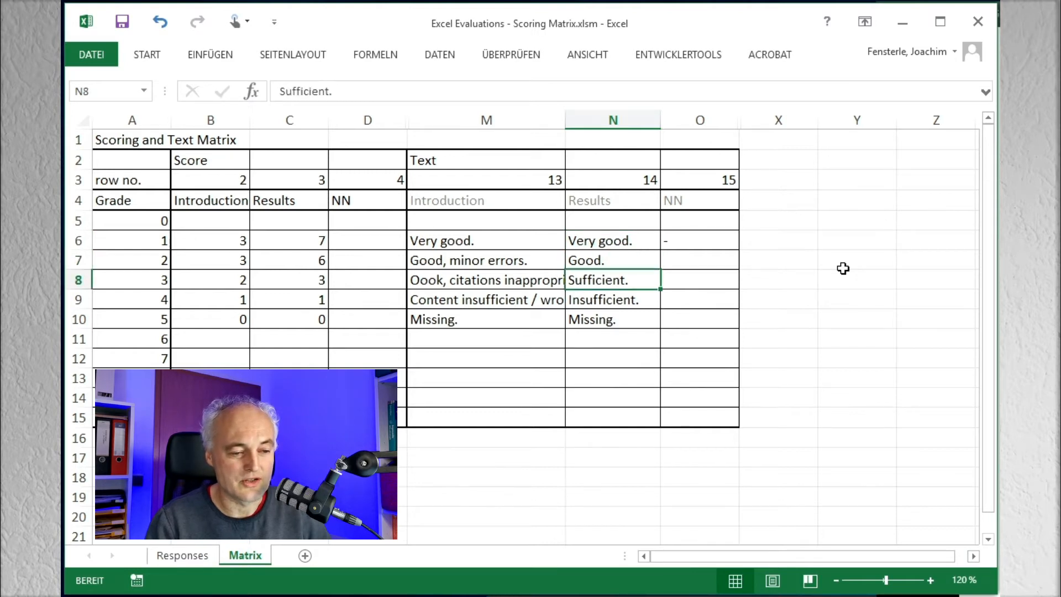
pyautogui.press('Up')
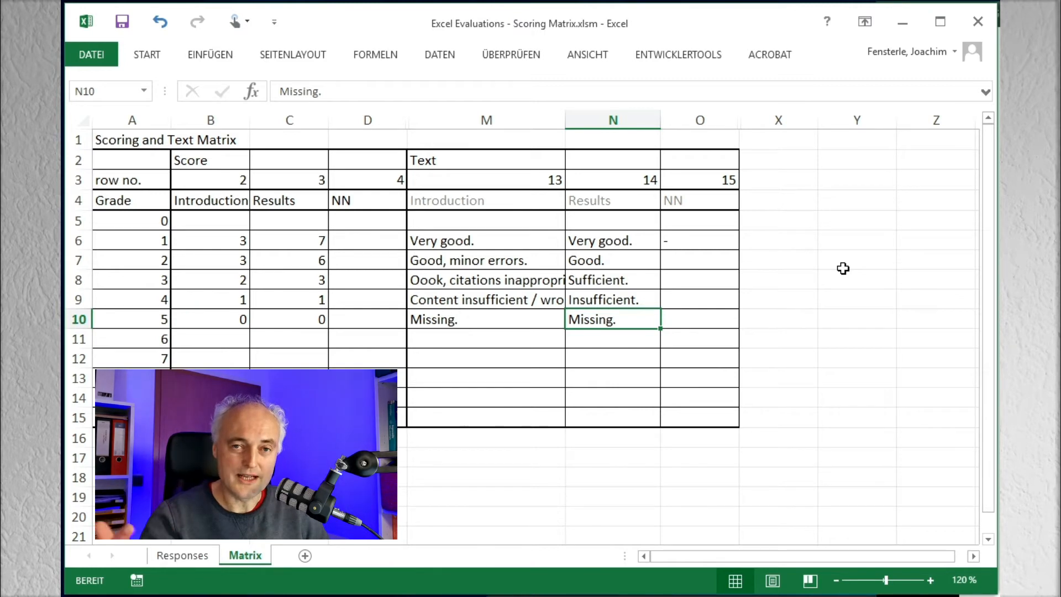
# Step: Review the Introduction scores assigned to grades 1 to 5 in the Matrix sheet
pyautogui.press('Left')
pyautogui.press('Left')
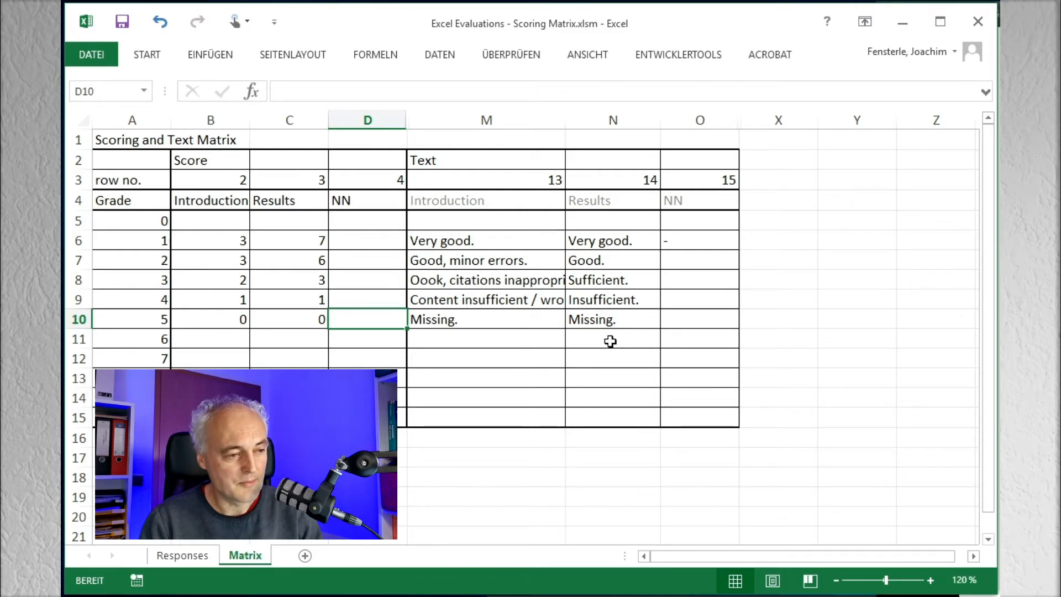
pyautogui.press('Left')
pyautogui.press('Left')
pyautogui.press('Up')
pyautogui.press('Up')
pyautogui.press('Up')
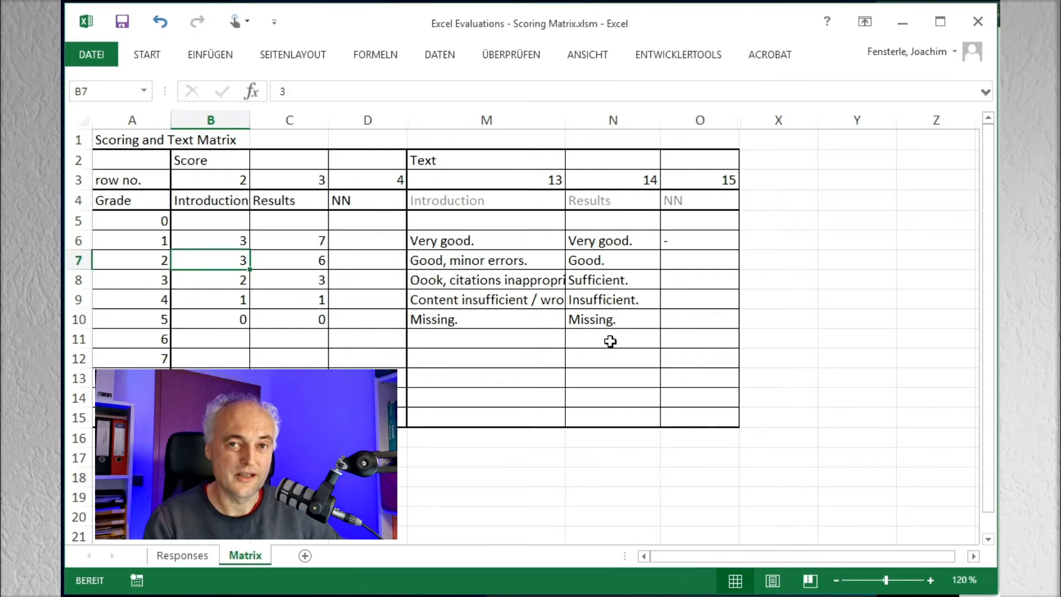
pyautogui.press('Up')
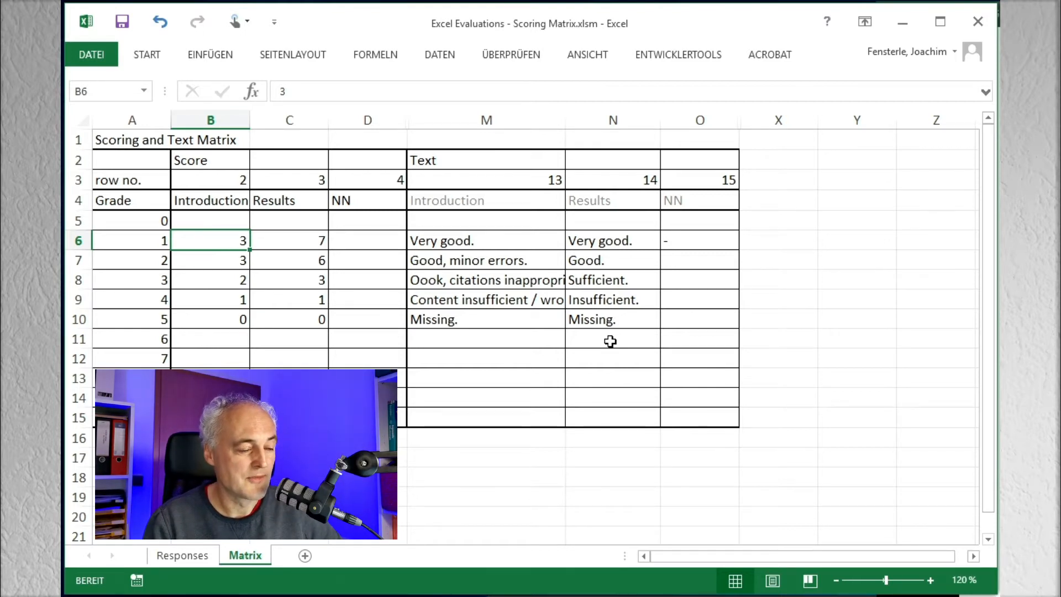
pyautogui.press('Left')
pyautogui.press('Right')
pyautogui.press('Down')
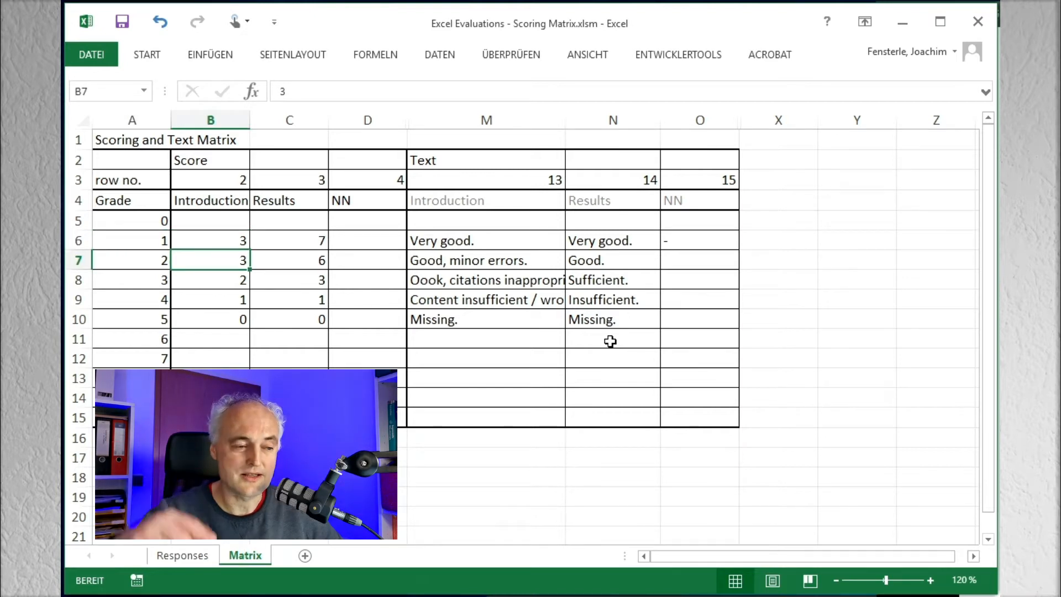
pyautogui.press('Down')
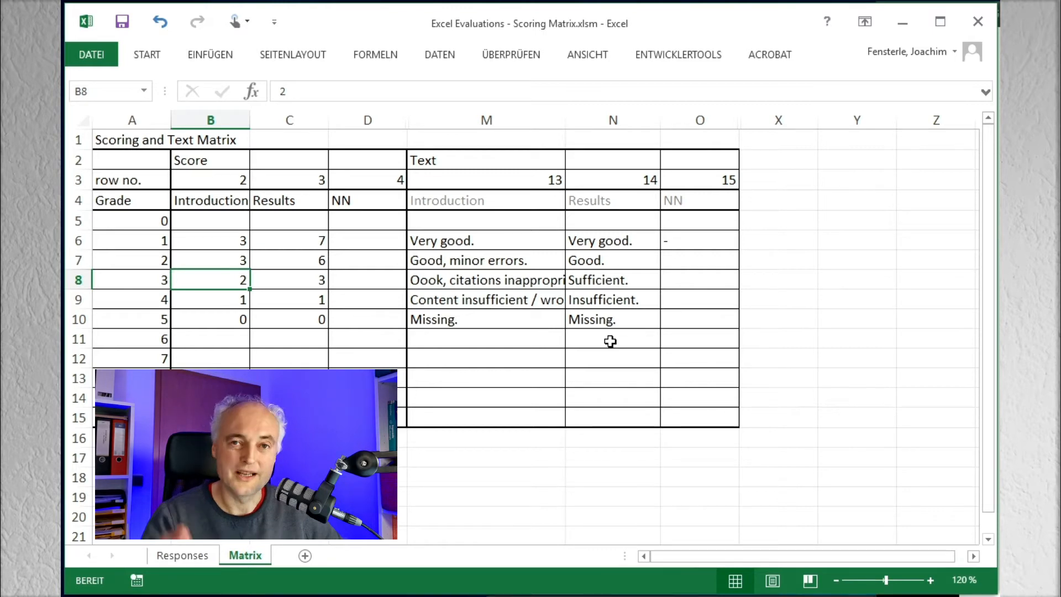
pyautogui.press('Down')
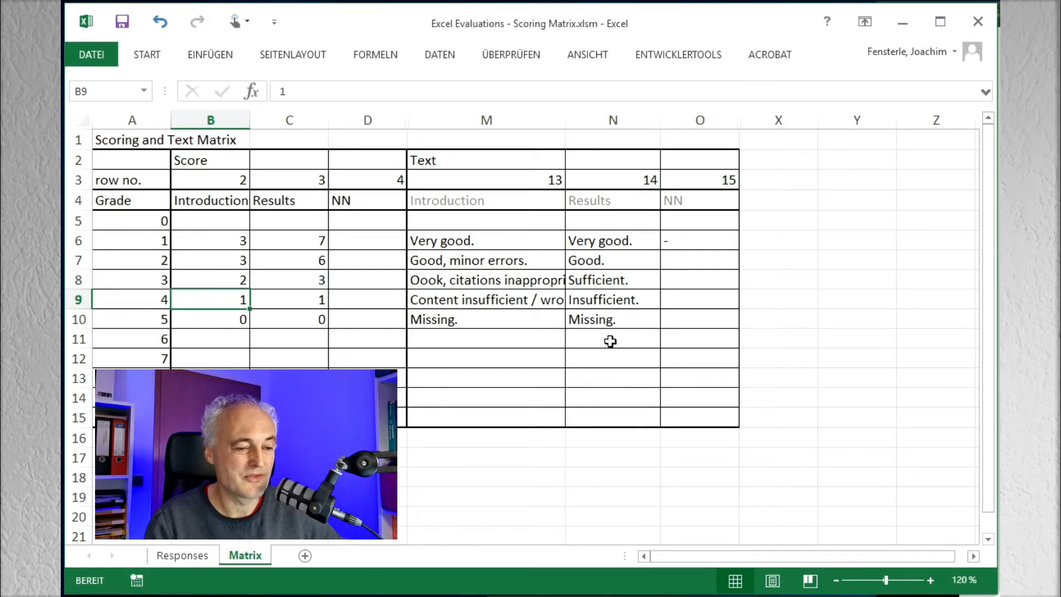
pyautogui.press('Down')
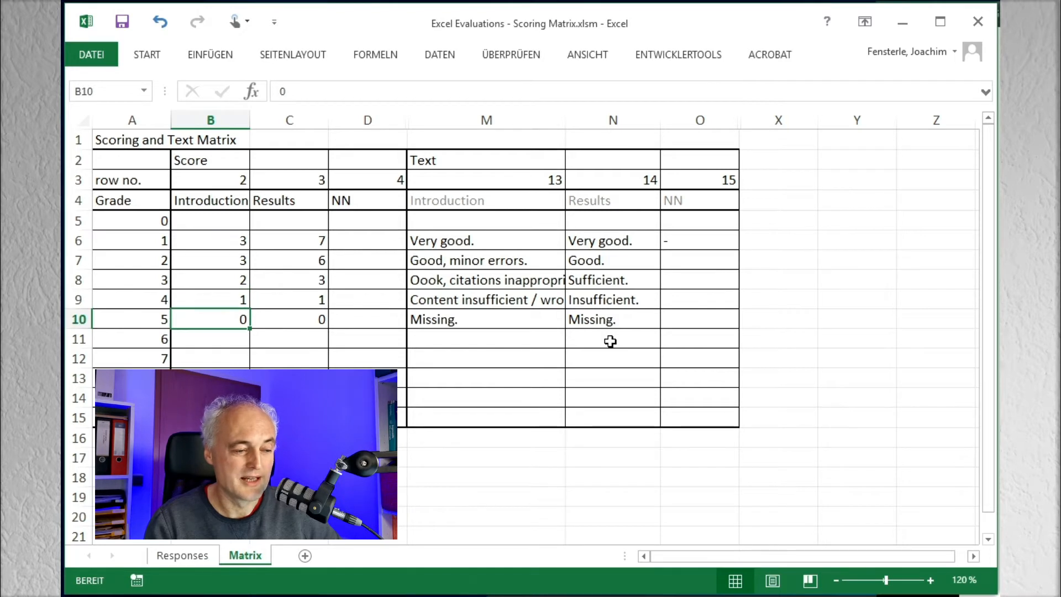
# Step: Review the Results scores assigned to grades 1 to 5 in the Matrix sheet
pyautogui.press('Right')
pyautogui.press('Up')
pyautogui.press('Up')
pyautogui.press('Up')
pyautogui.press('Up')
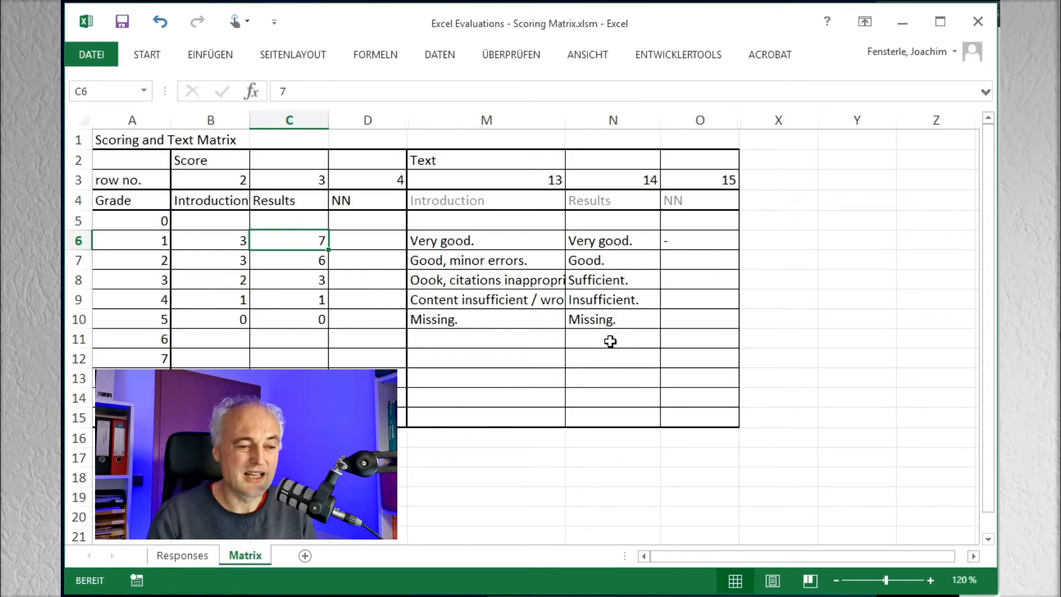
pyautogui.press('Down')
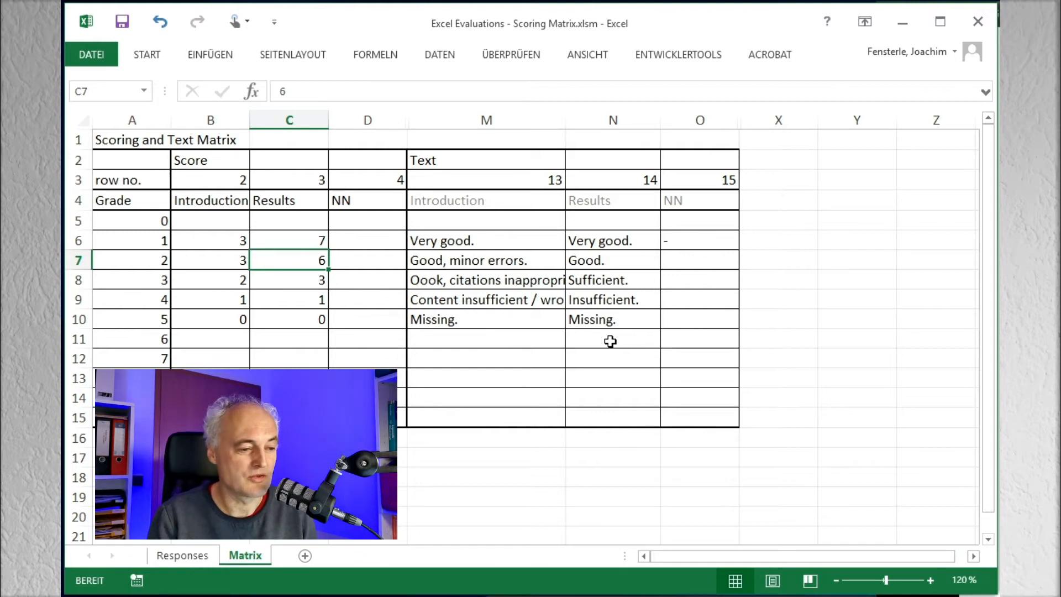
pyautogui.press('Down')
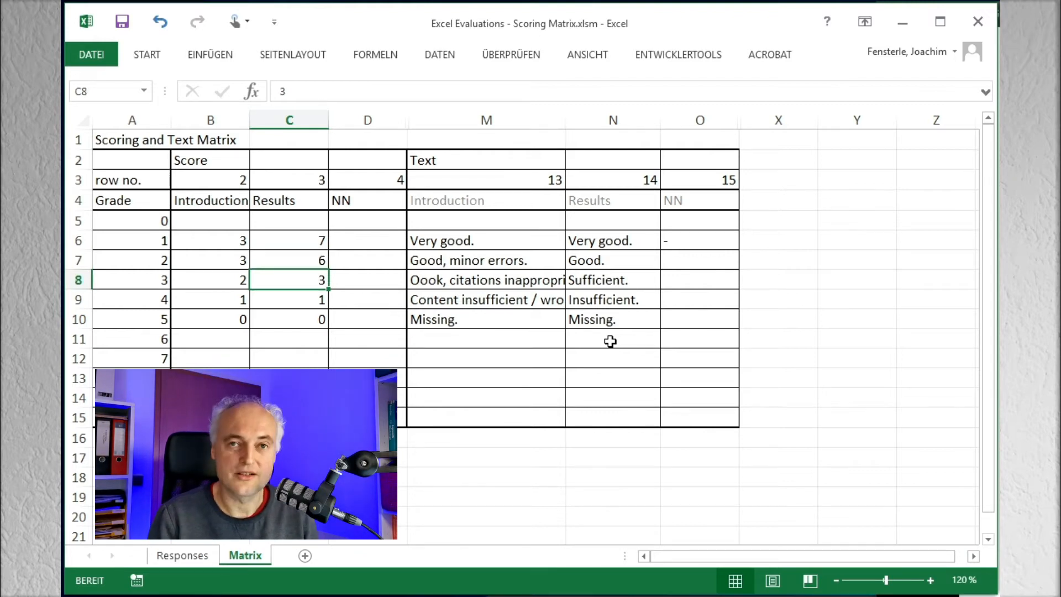
pyautogui.press('Down')
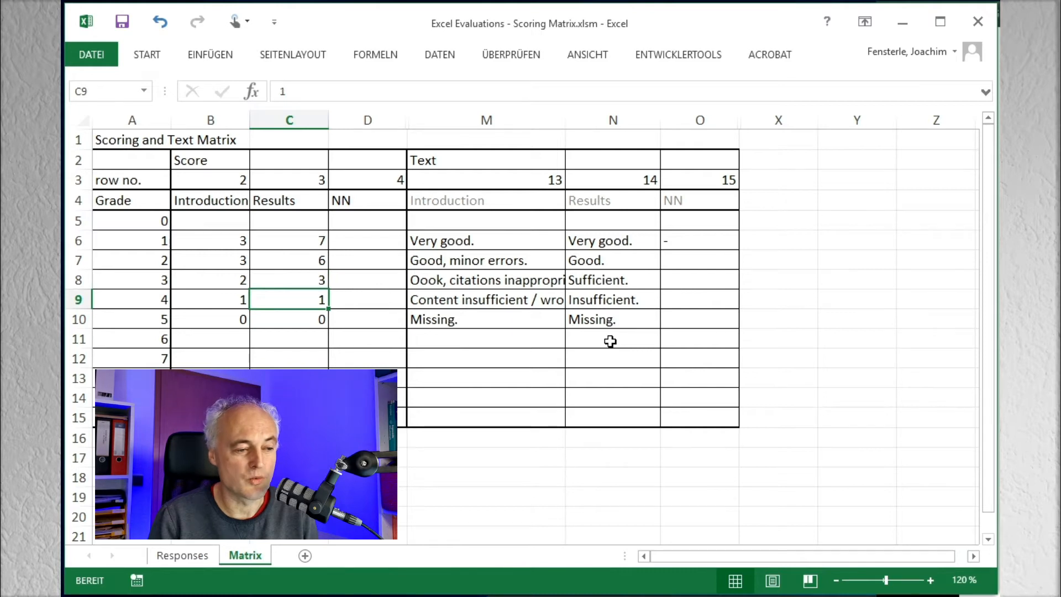
pyautogui.press('Down')
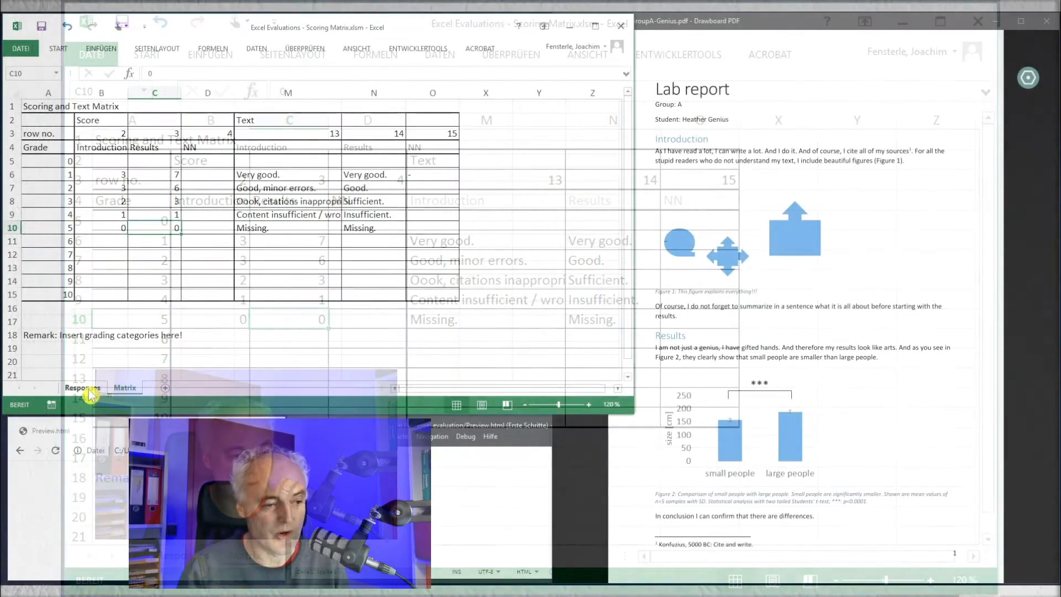
# Step: Open the Responses sheet and check the Introduction and Results grades in the group A student's row
pyautogui.click(88, 389)
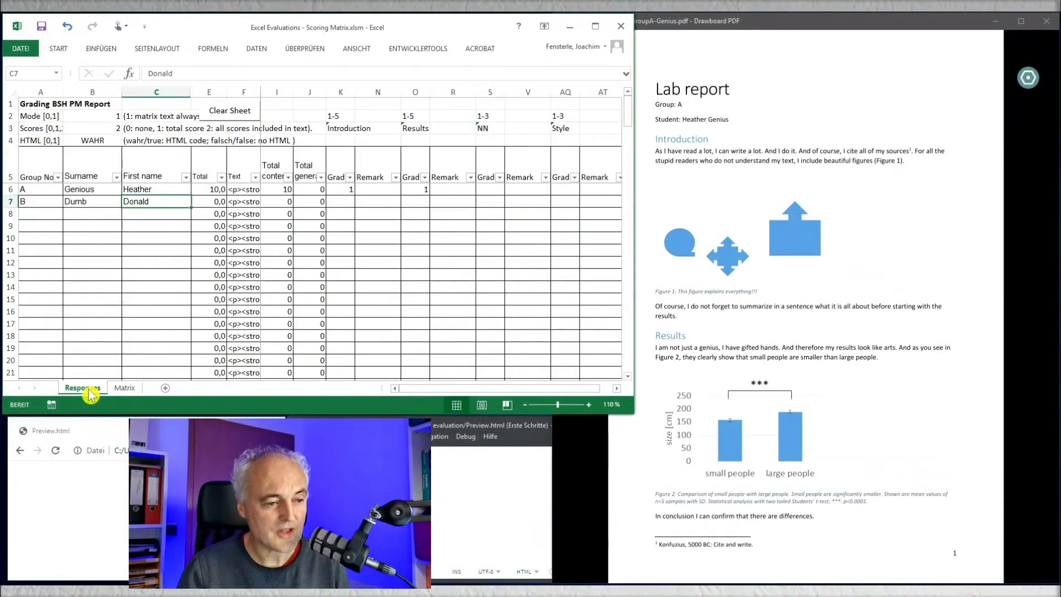
pyautogui.click(96, 190)
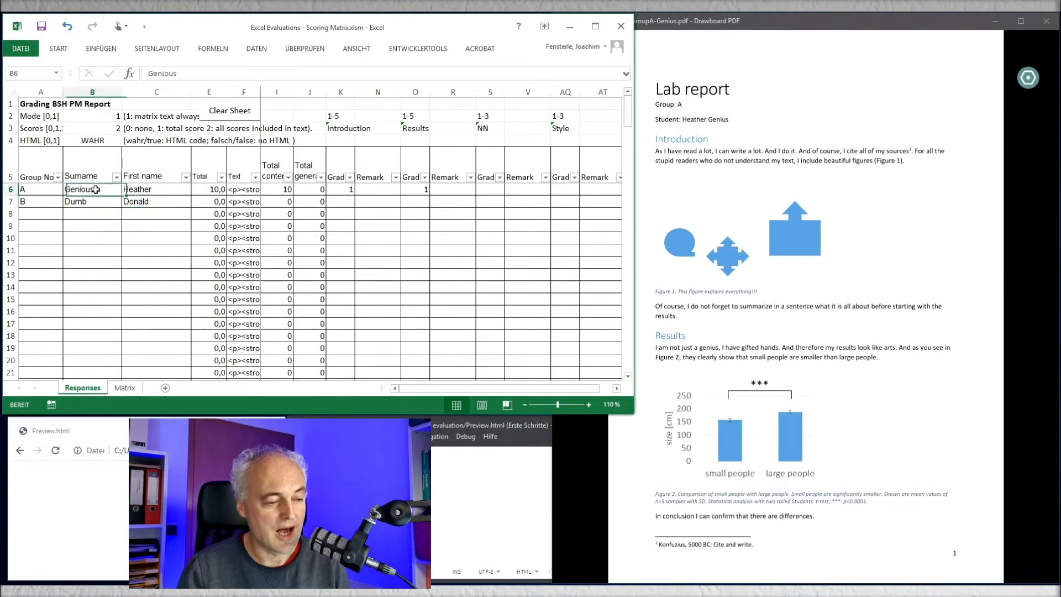
pyautogui.press('Right')
pyautogui.press('Right')
pyautogui.press('Right')
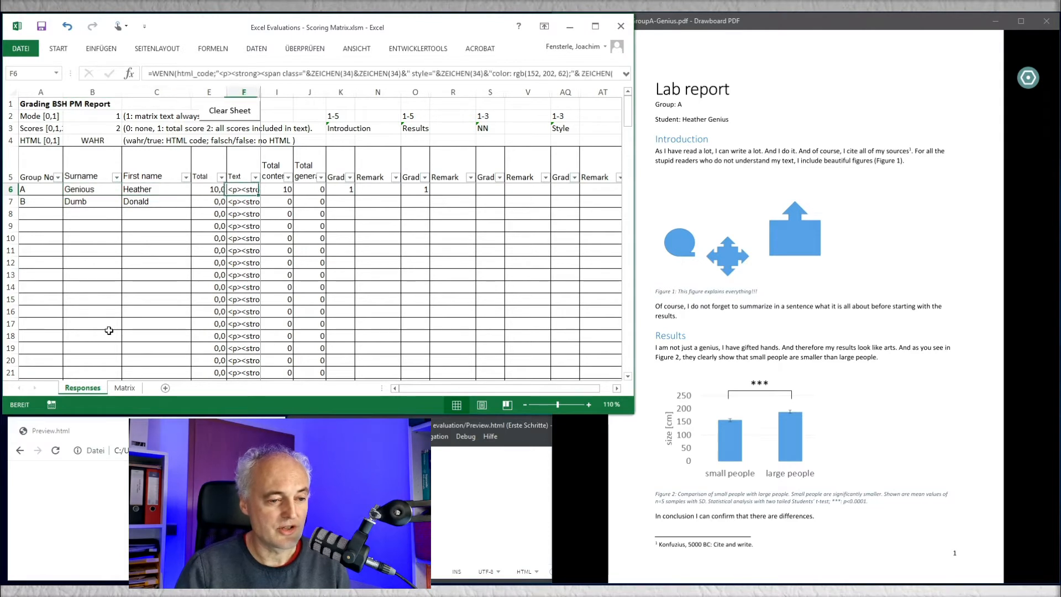
pyautogui.press('Right')
pyautogui.press('Right')
pyautogui.press('Right')
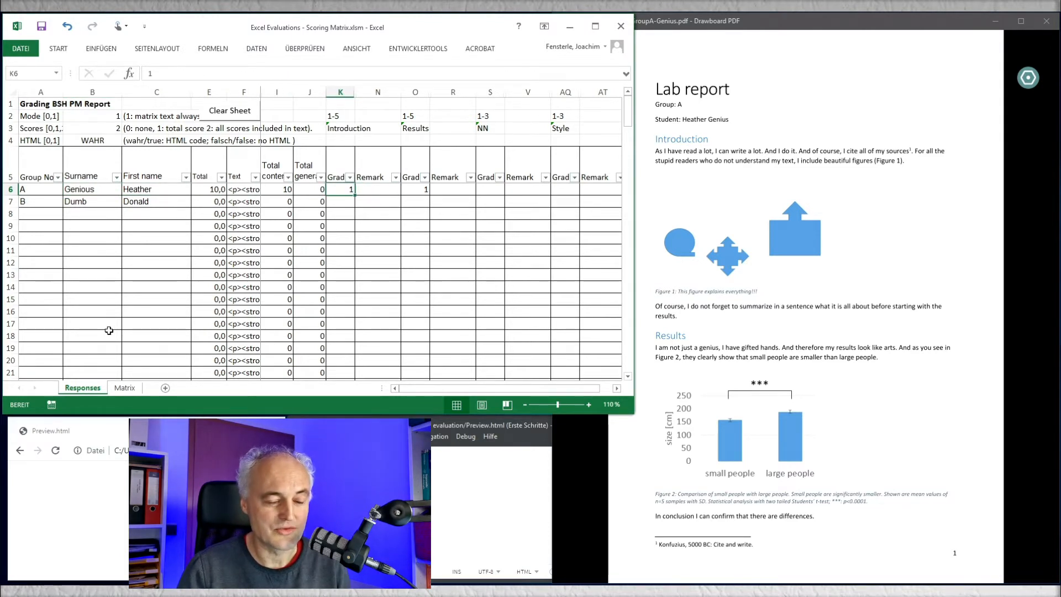
pyautogui.press('Right')
pyautogui.press('Right')
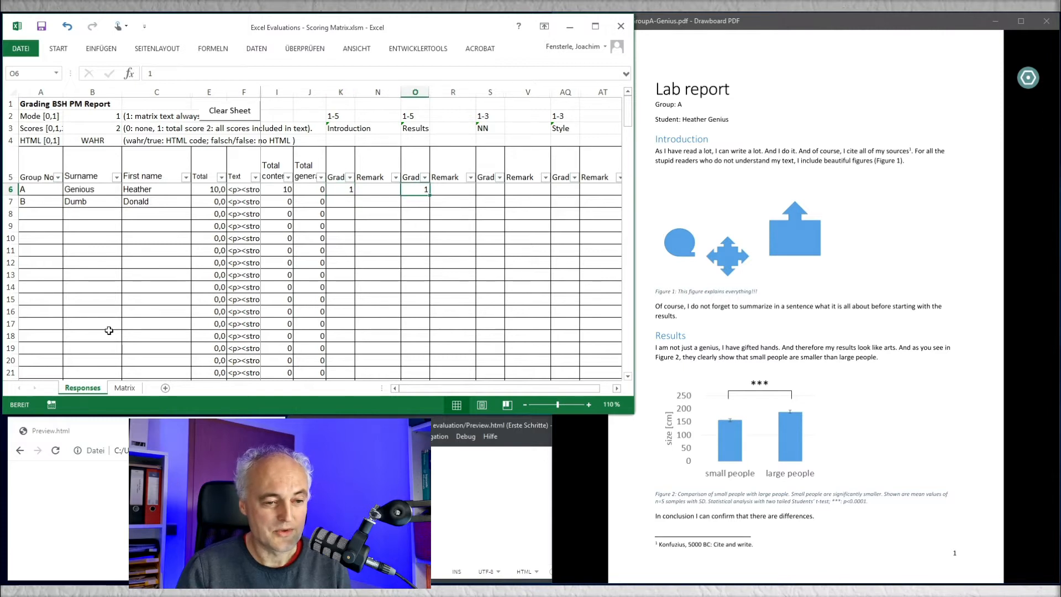
# Step: Enter "Well done!" as the general remark in the group A student's row
pyautogui.press('Right')
pyautogui.press('Right')
pyautogui.press('Right')
pyautogui.press('Right')
pyautogui.press('Right')
pyautogui.press('Right')
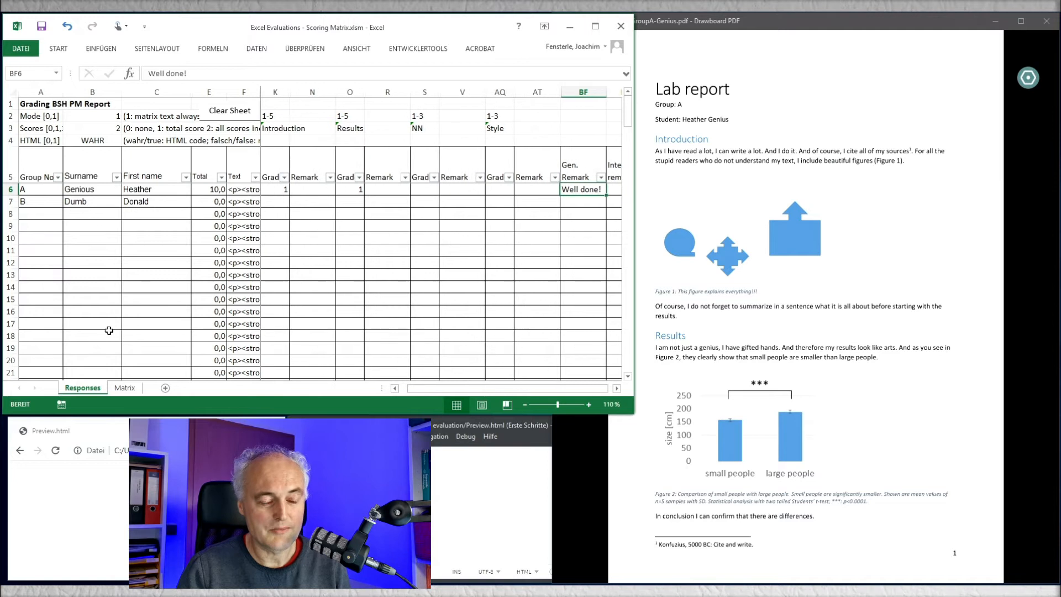
pyautogui.write('Well done!')
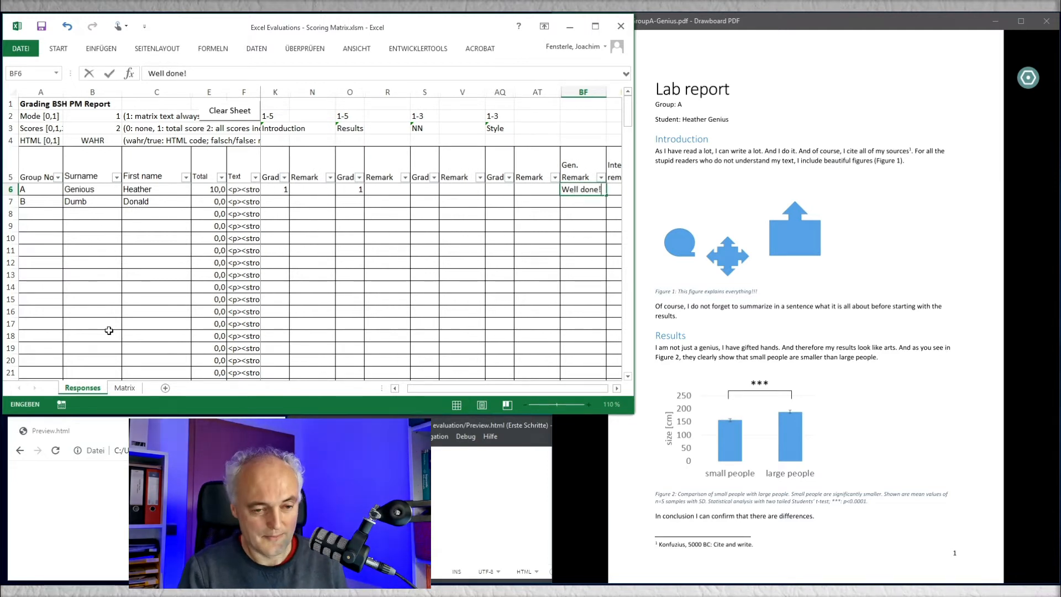
pyautogui.hotkey('ctrl', 'Return')
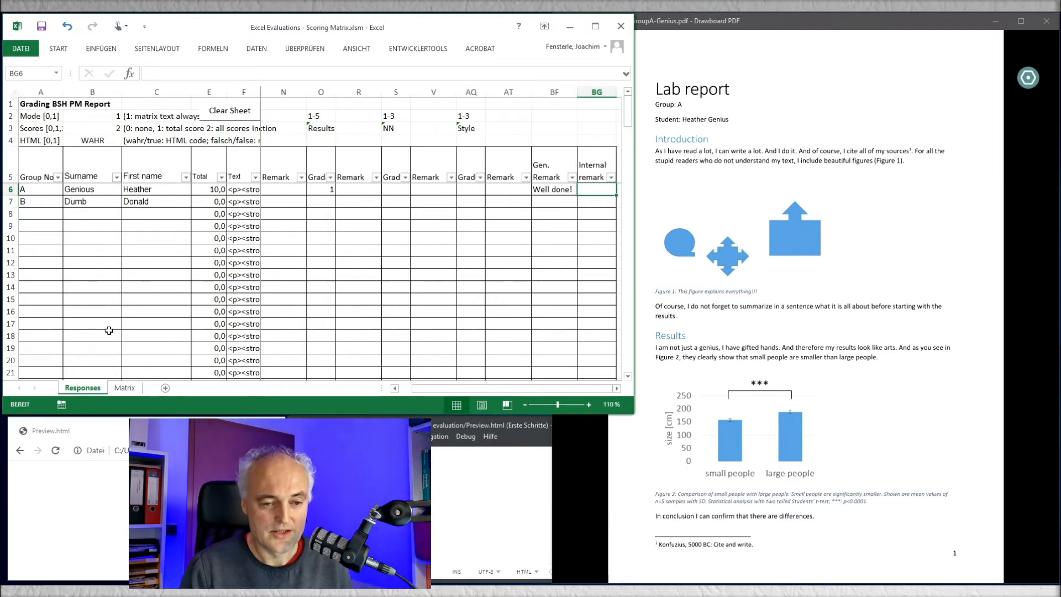
# Step: Copy the group A student's feedback text into the empty Preview.html file in Brackets and save the file
pyautogui.press('Left')
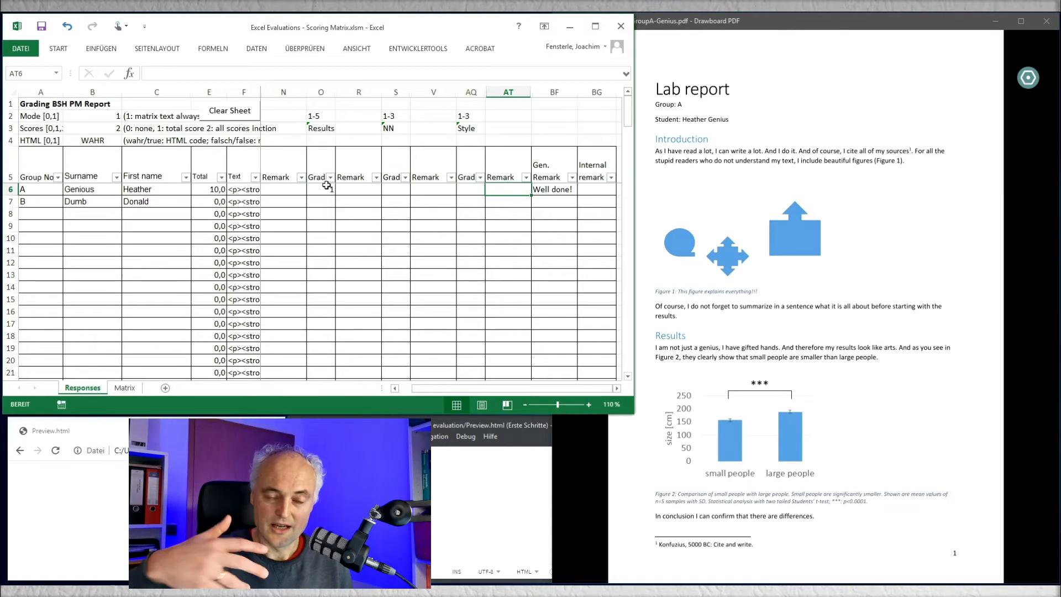
pyautogui.click(246, 190)
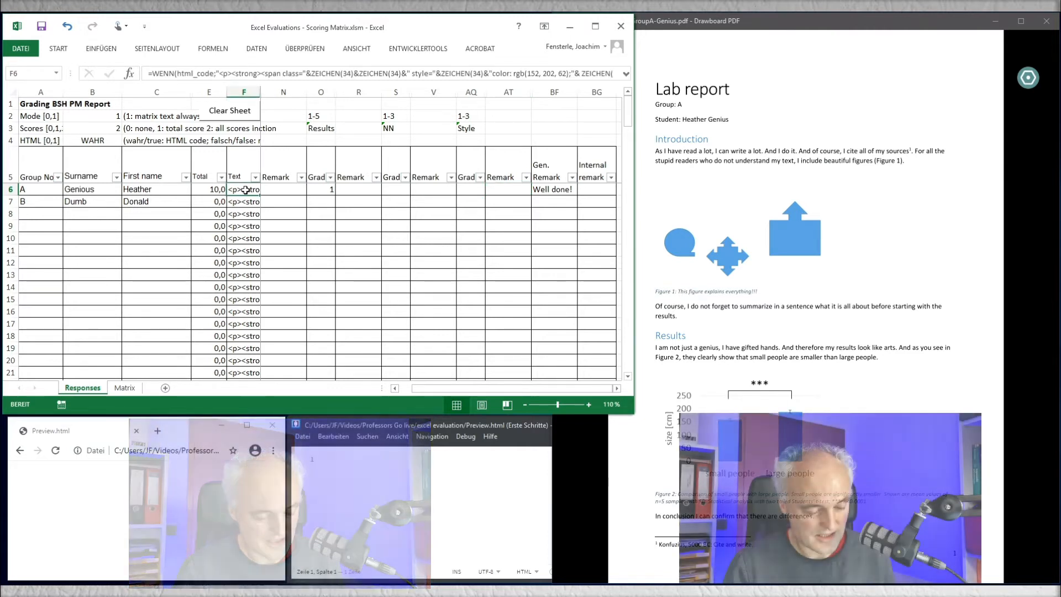
pyautogui.hotkey('ctrl', 'c')
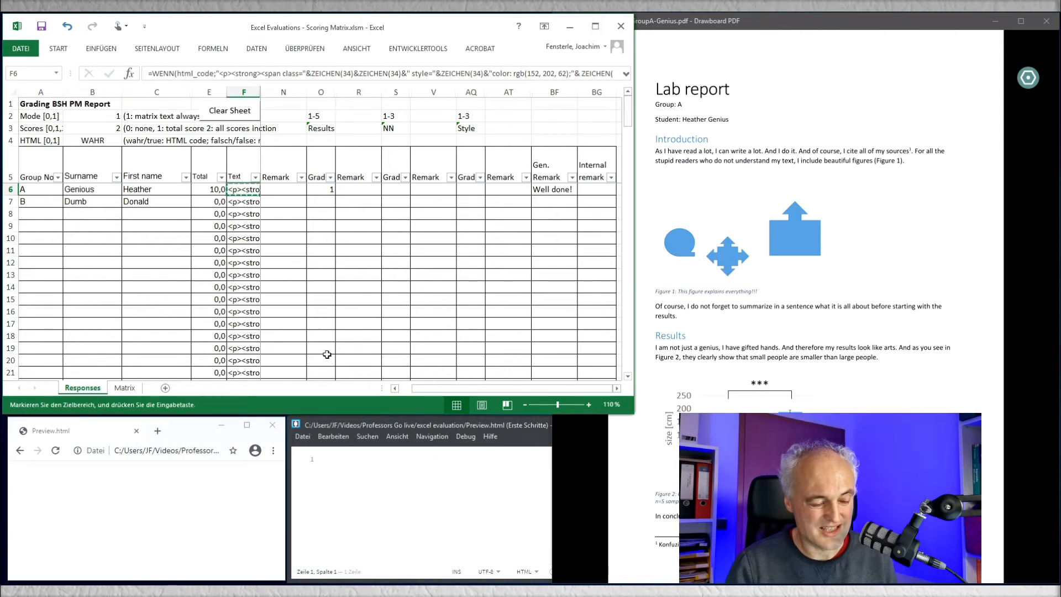
pyautogui.click(330, 461)
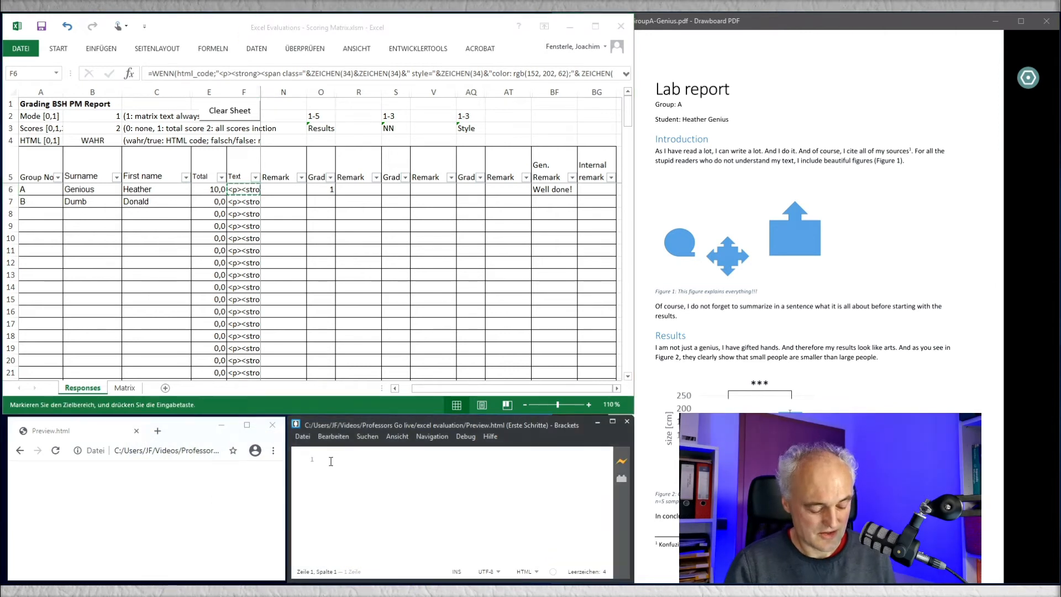
pyautogui.hotkey('ctrl', 'v')
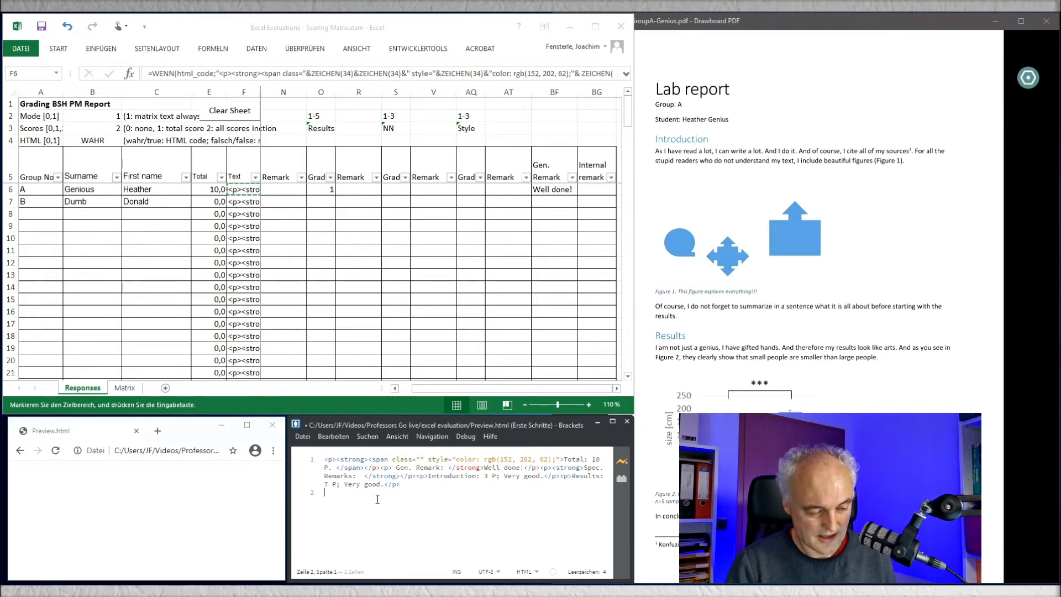
pyautogui.hotkey('ctrl', 's')
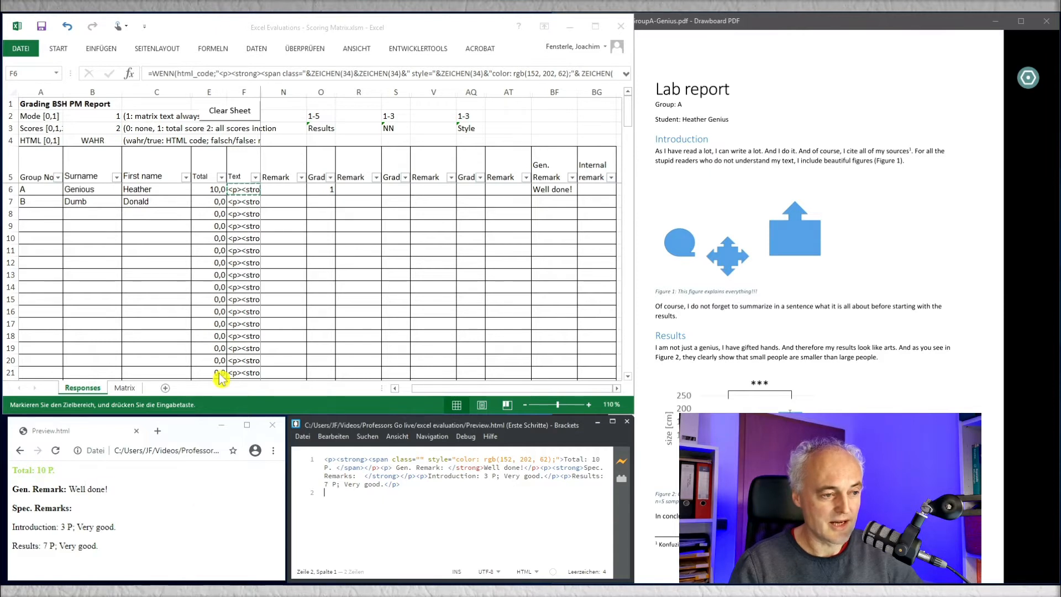
# Step: Set the HTML option of the Responses sheet to FALSCH in Excel
pyautogui.click(110, 118)
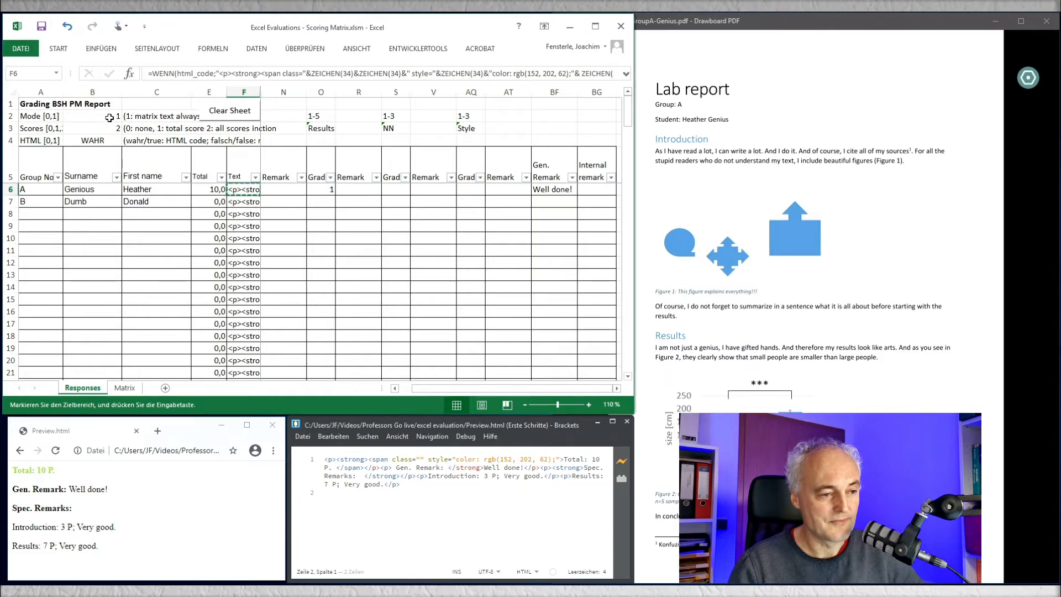
pyautogui.click(98, 140)
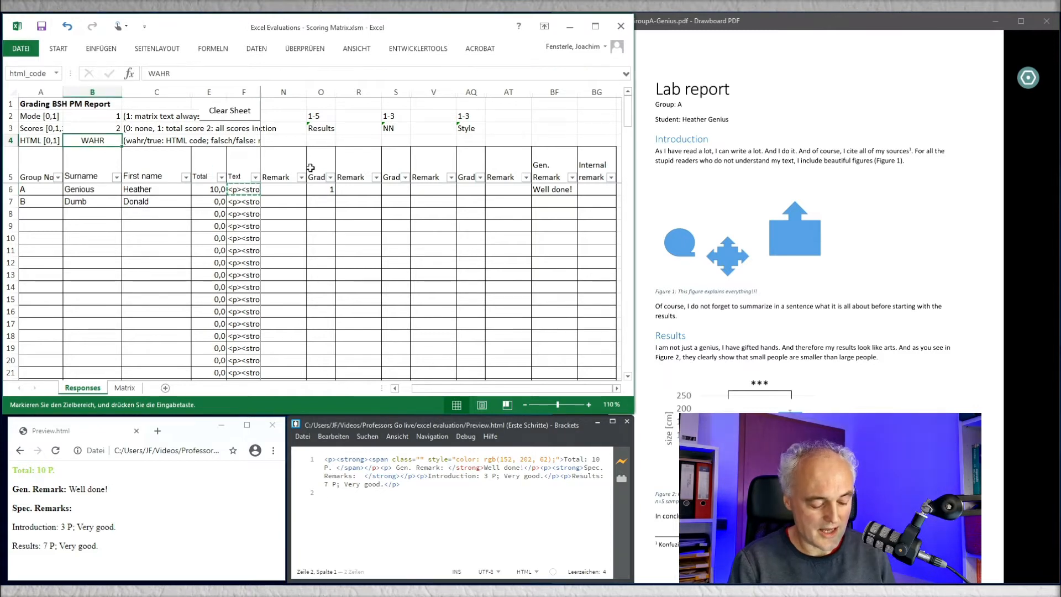
pyautogui.write('F')
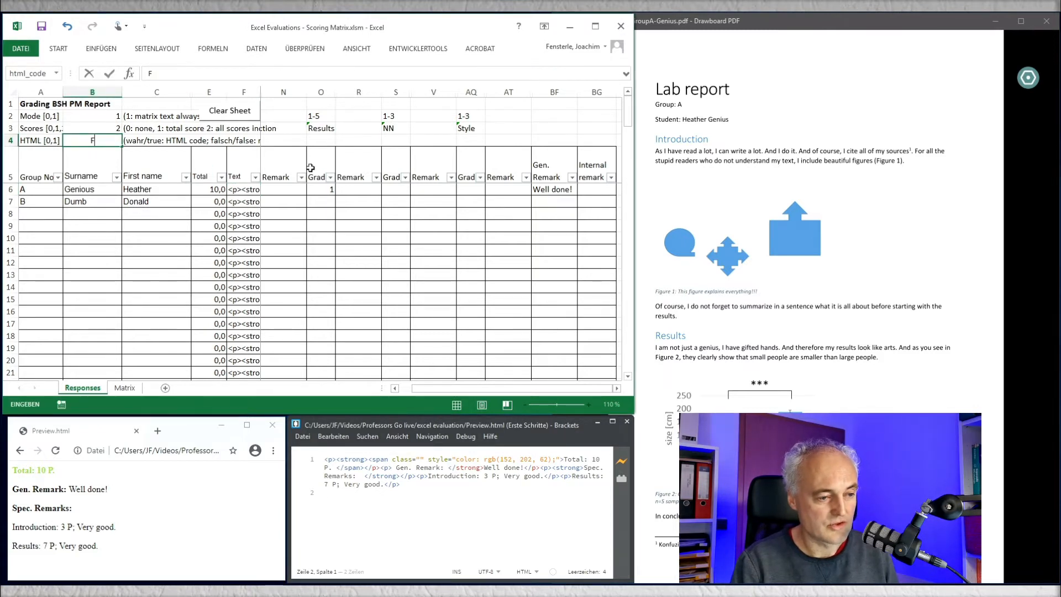
pyautogui.write('alsch')
pyautogui.press('Return')
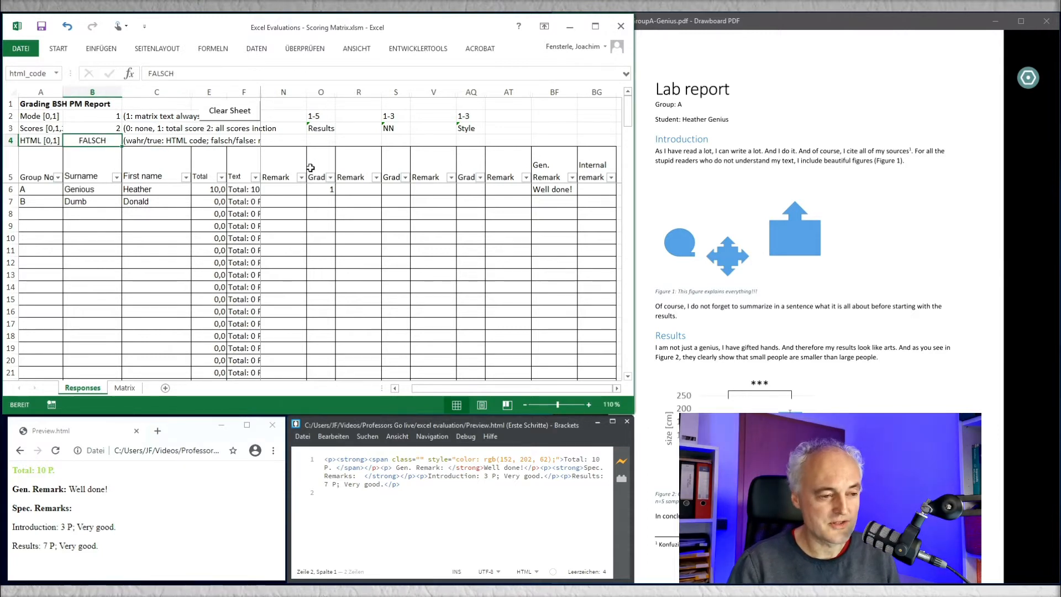
# Step: Copy the group A student's plain feedback text and replace the whole content of Preview.html in Brackets with it
pyautogui.click(247, 188)
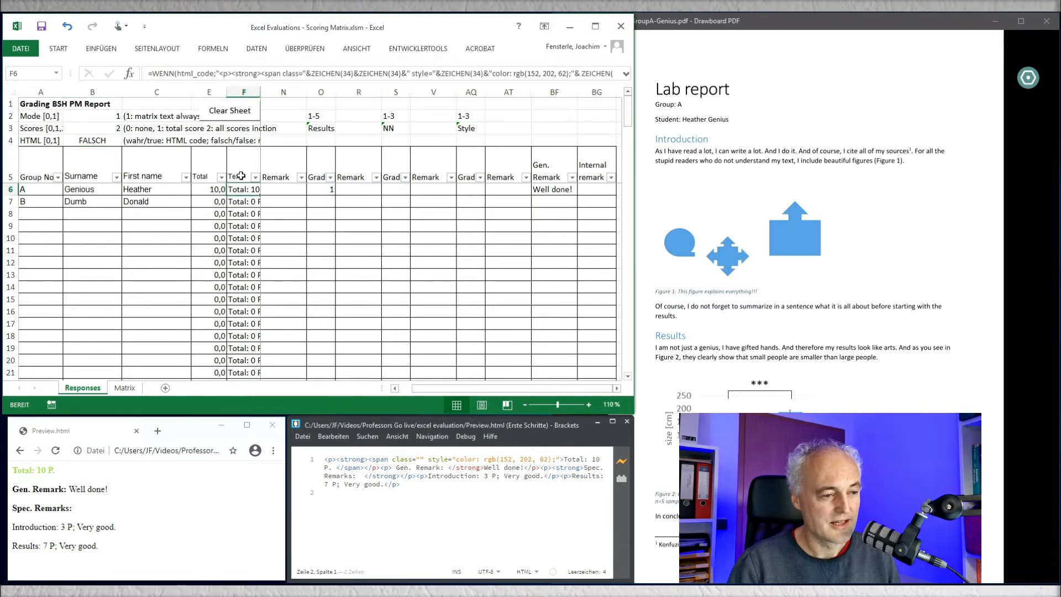
pyautogui.hotkey('ctrl', 'c')
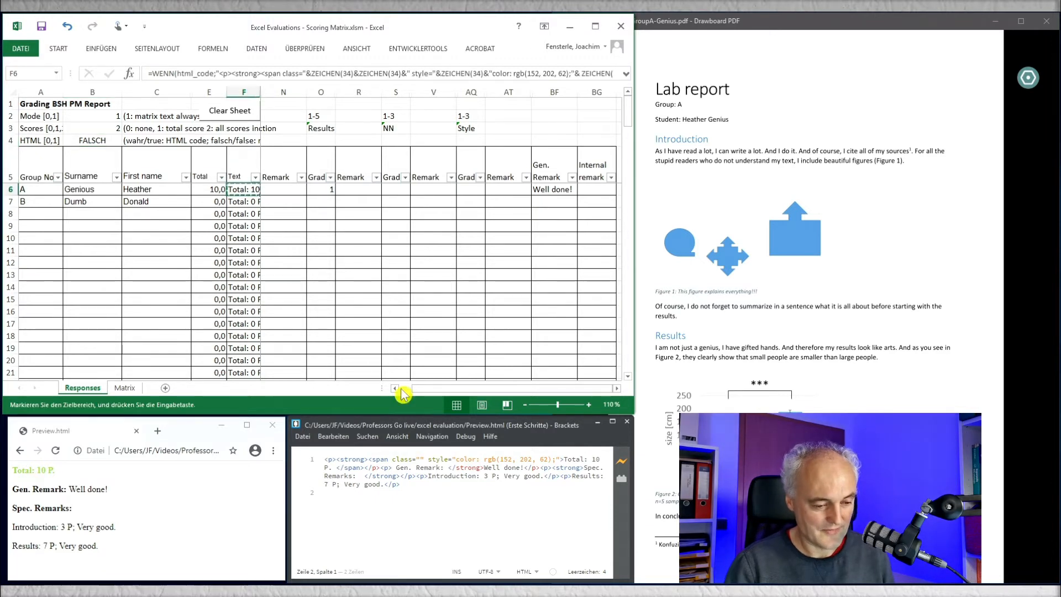
pyautogui.click(403, 479)
pyautogui.hotkey('ctrl', 'a')
pyautogui.hotkey('ctrl', 'v')
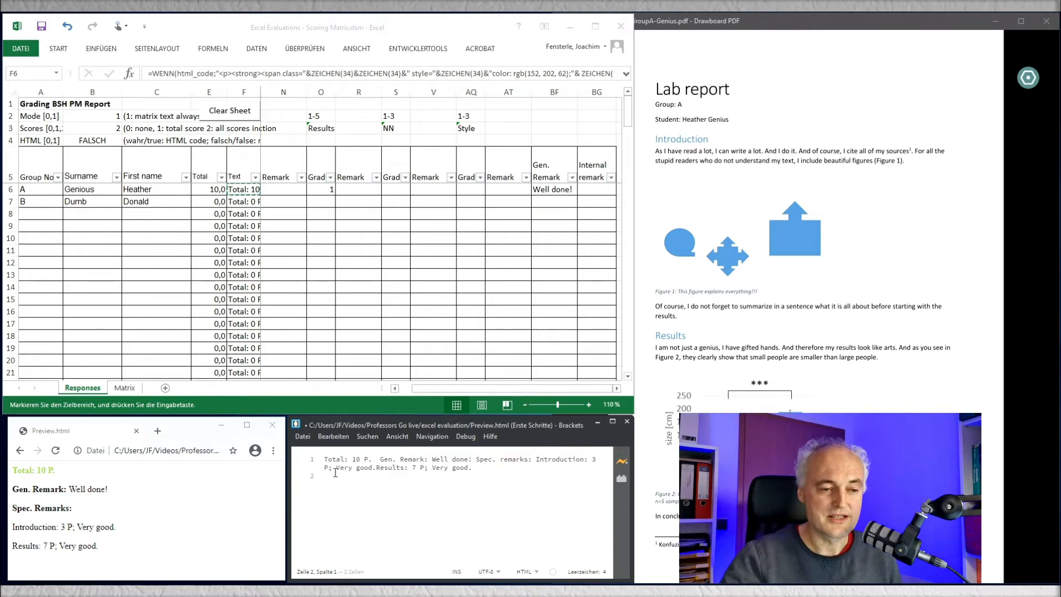
# Step: Switch to Drawboard PDF and bring up the group B student's lab report
pyautogui.doubleClick(793, 21)
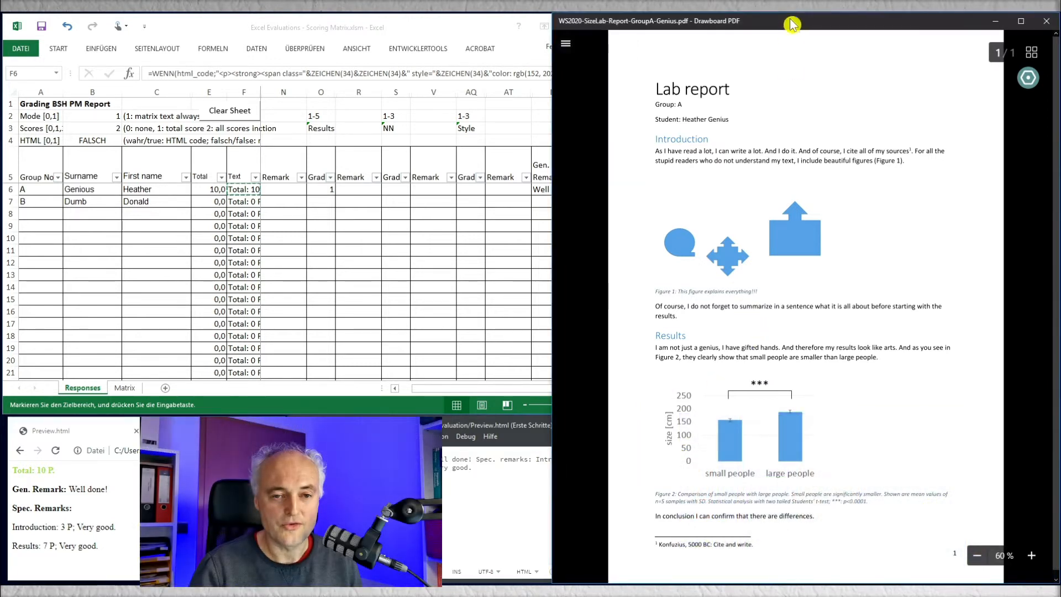
pyautogui.click(566, 44)
pyautogui.click(652, 277)
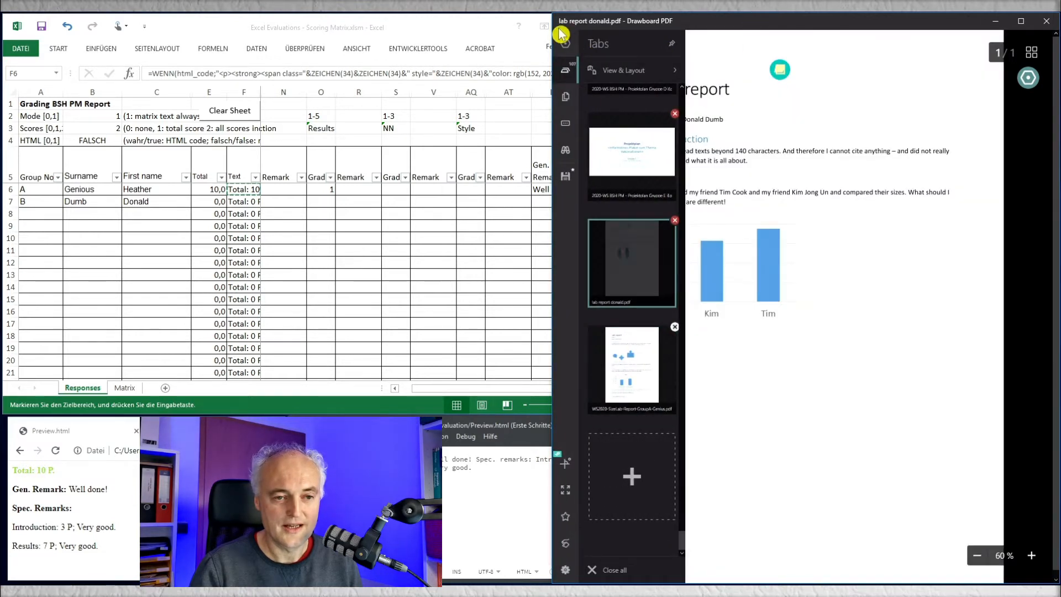
pyautogui.click(566, 44)
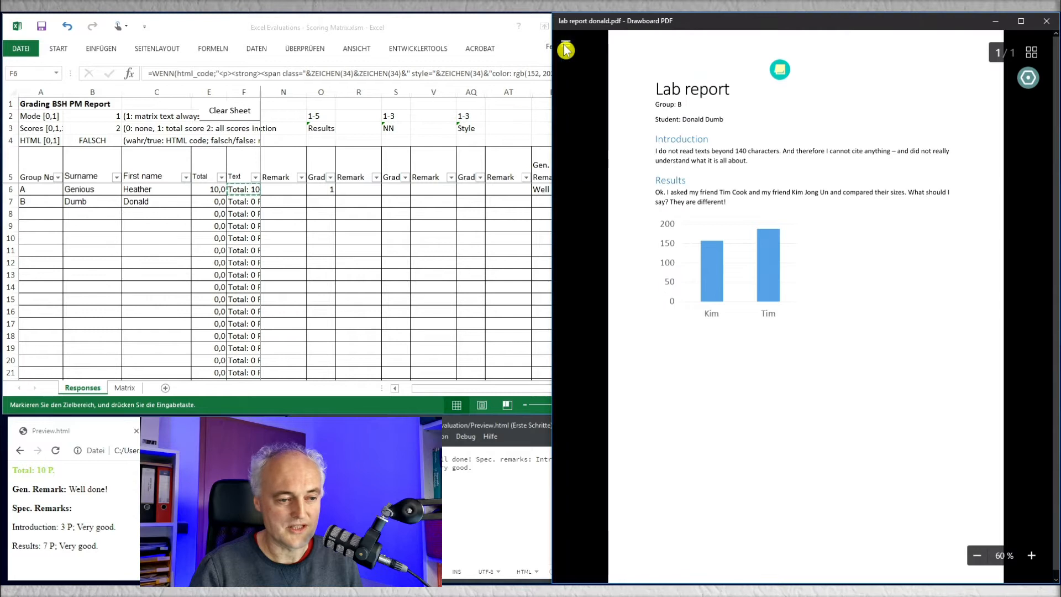
pyautogui.click(323, 204)
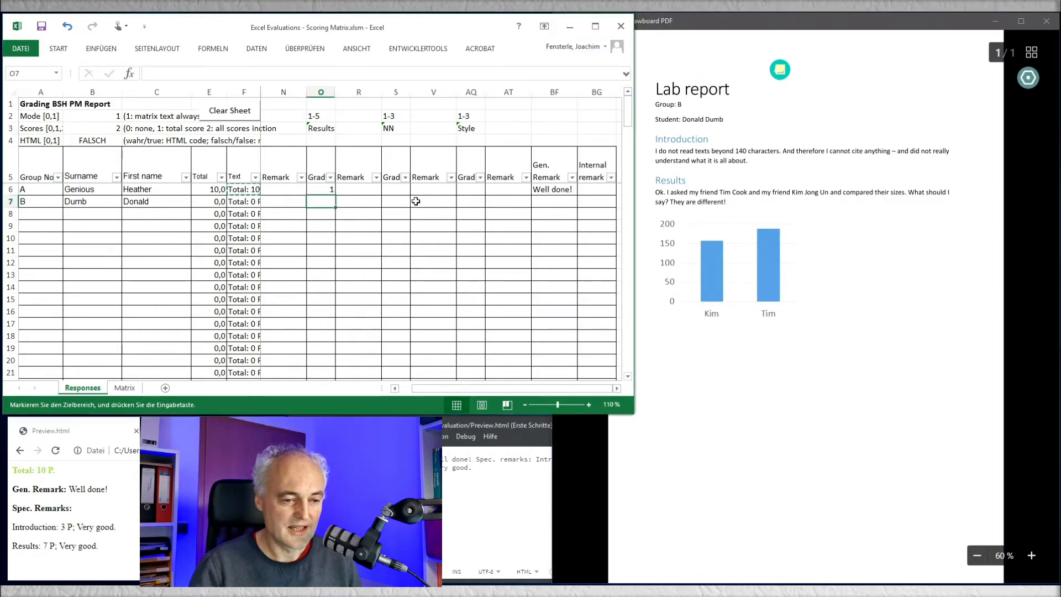
pyautogui.write('3')
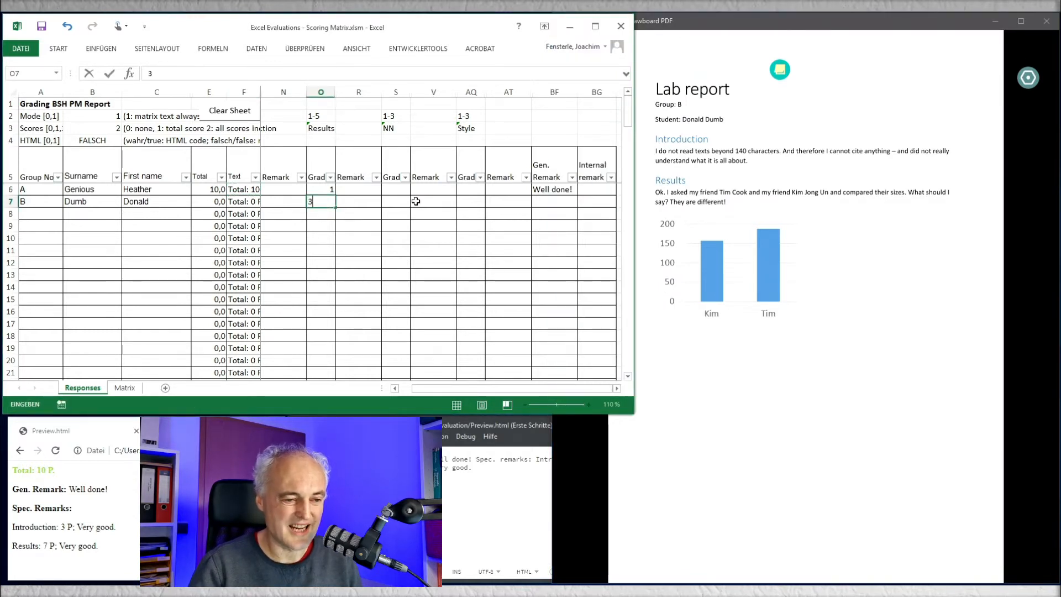
pyautogui.press('Tab')
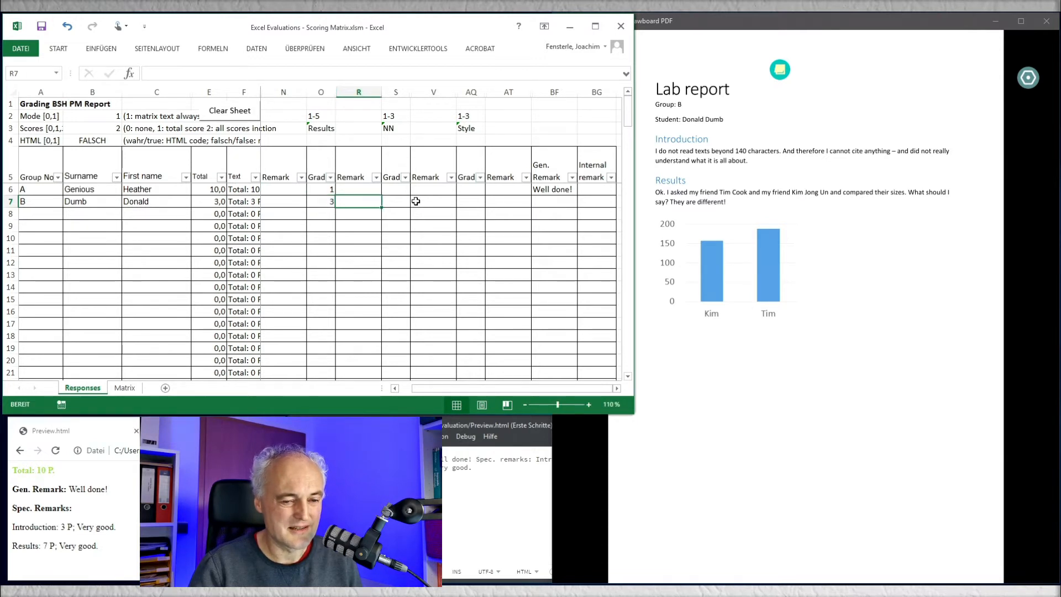
pyautogui.press('Right')
pyautogui.press('Left')
pyautogui.press('Left')
pyautogui.press('Delete')
# Step: Grade the group B student's report with 3 for Introduction and 4 for Results
pyautogui.press('Left')
pyautogui.press('Left')
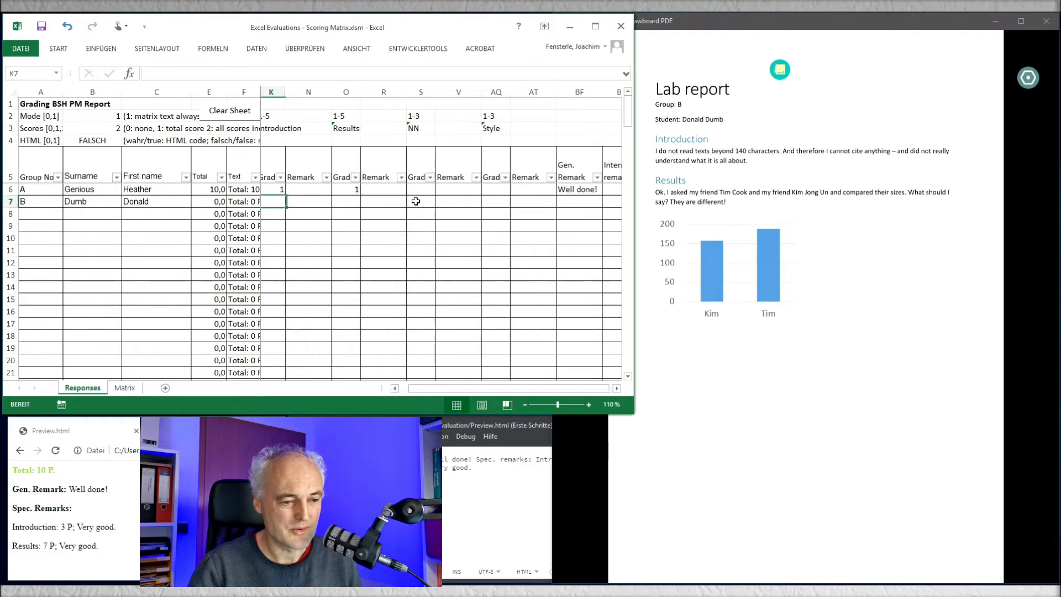
pyautogui.write('3')
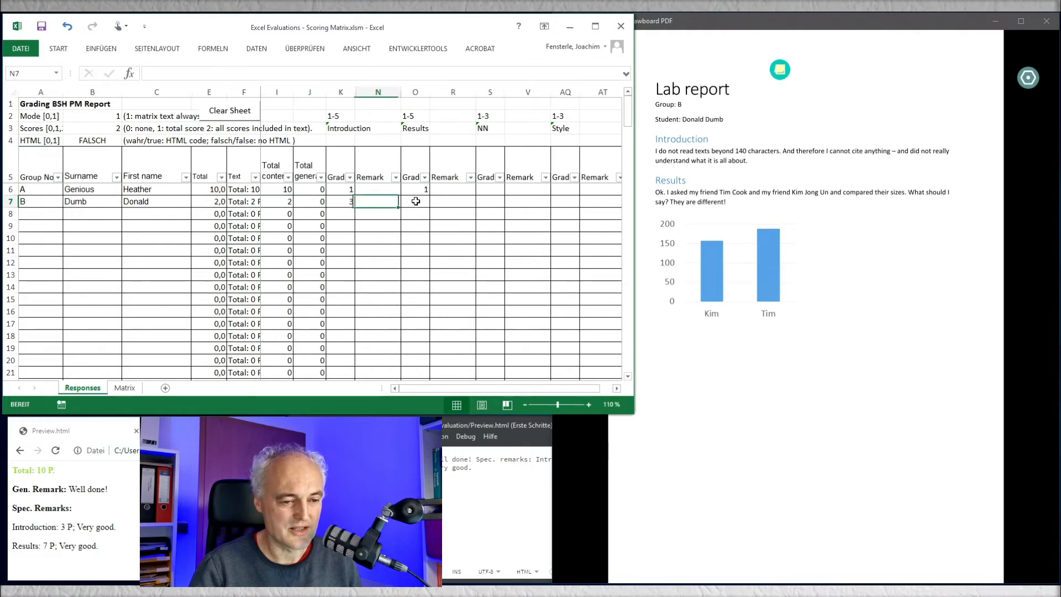
pyautogui.click(415, 201)
pyautogui.write('4')
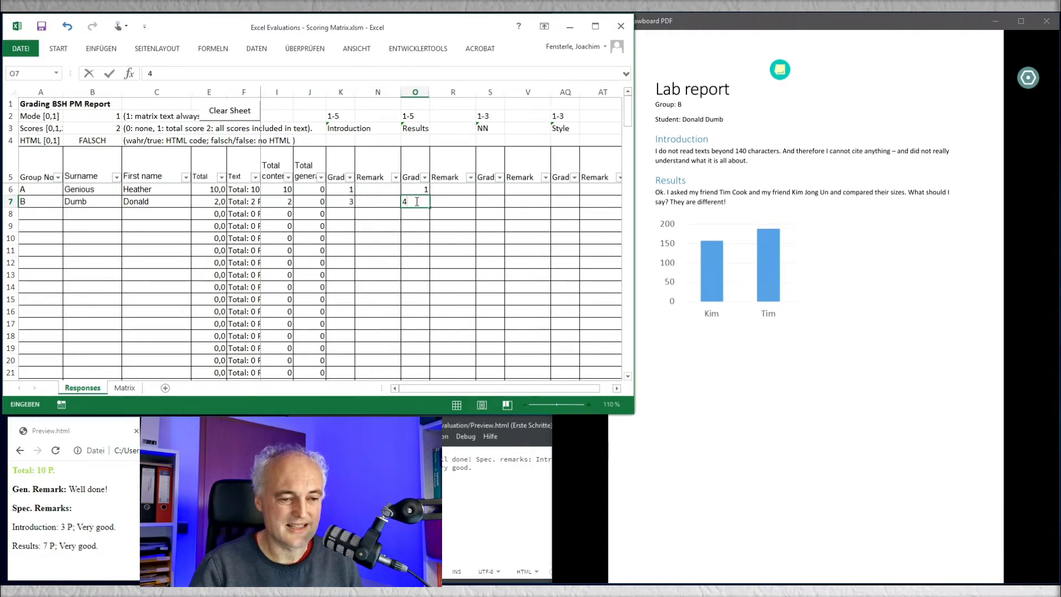
pyautogui.press('Tab')
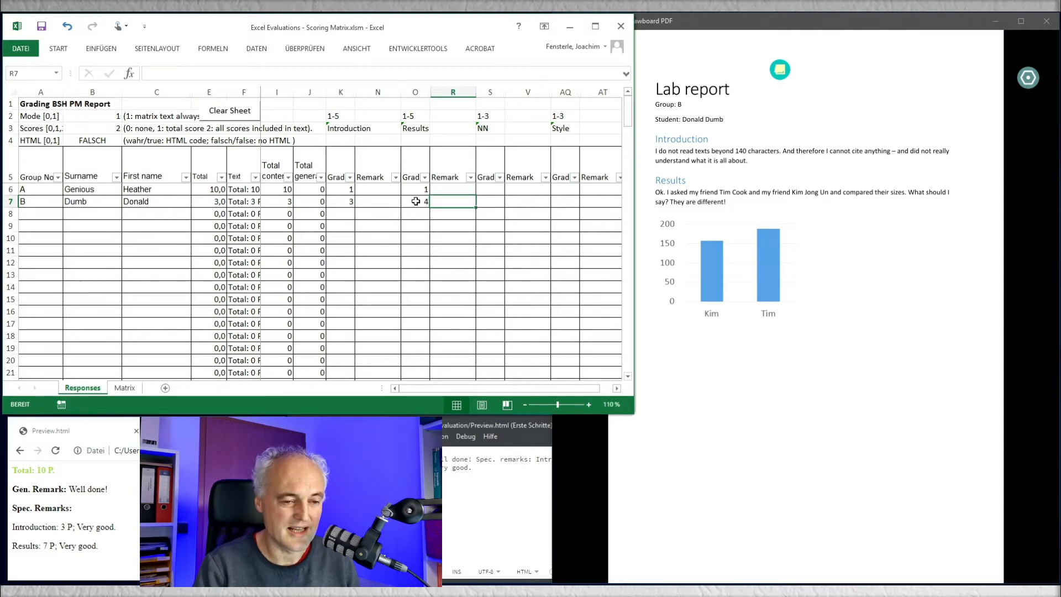
pyautogui.write('Not')
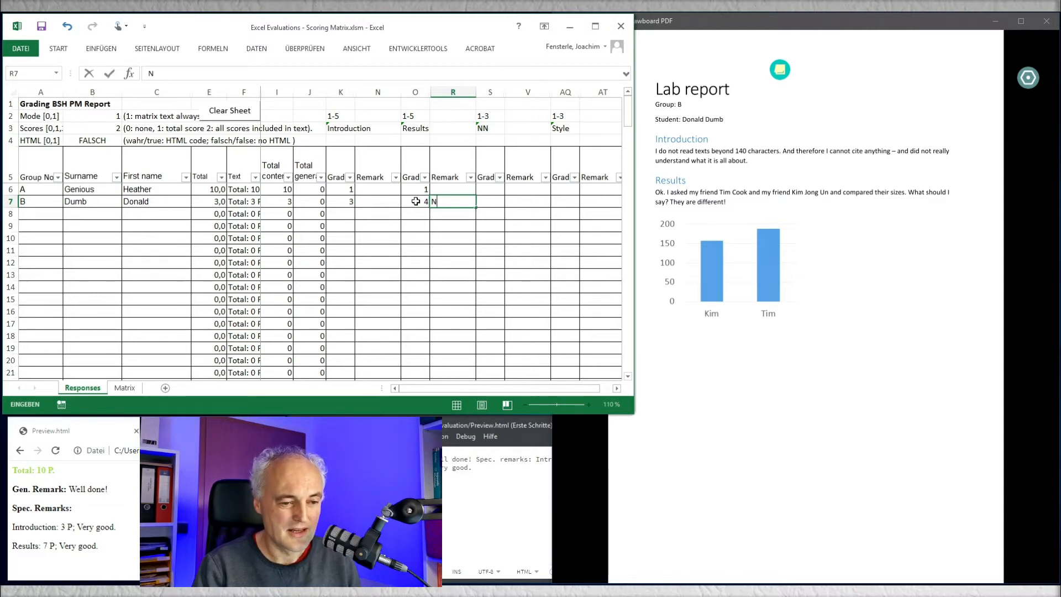
pyautogui.press('BackSpace')
pyautogui.press('BackSpace')
pyautogui.press('BackSpace')
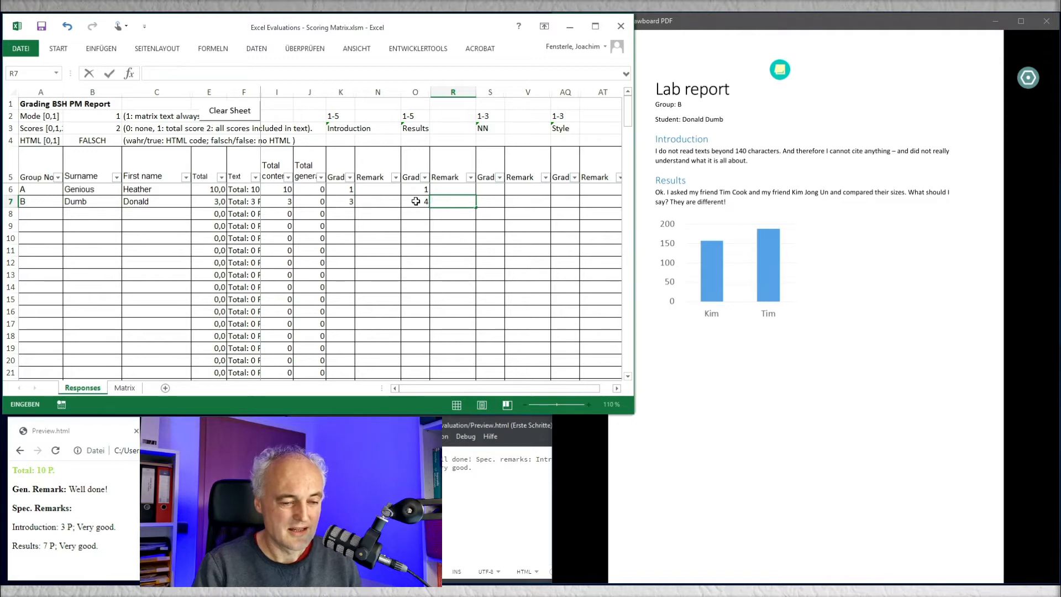
# Step: Enter "Data inappropriate, no statistics." as the Results remark in the group B student's row
pyautogui.write('Data i')
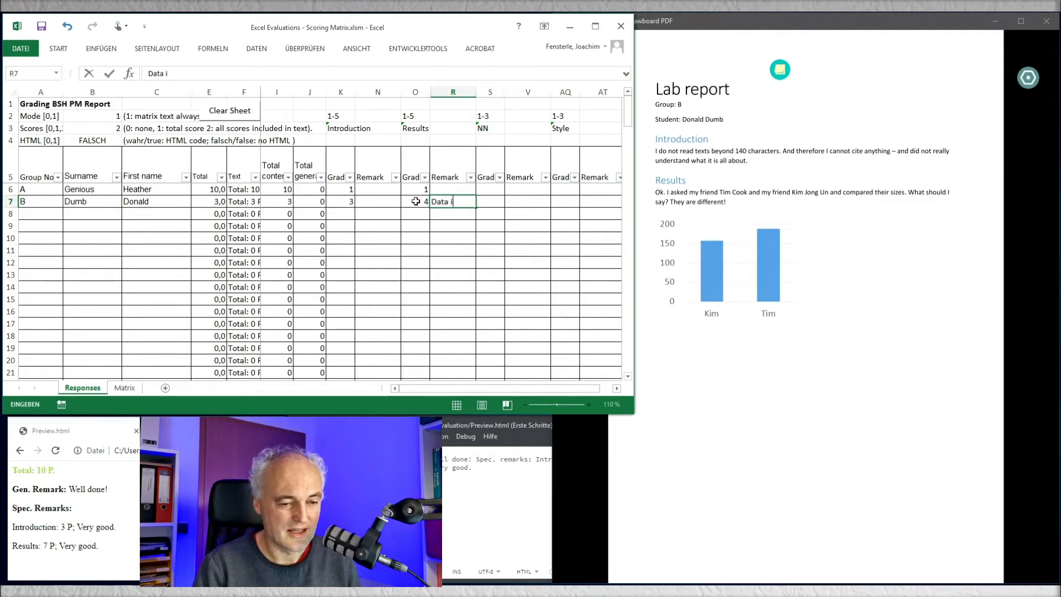
pyautogui.write('nappropriate, no')
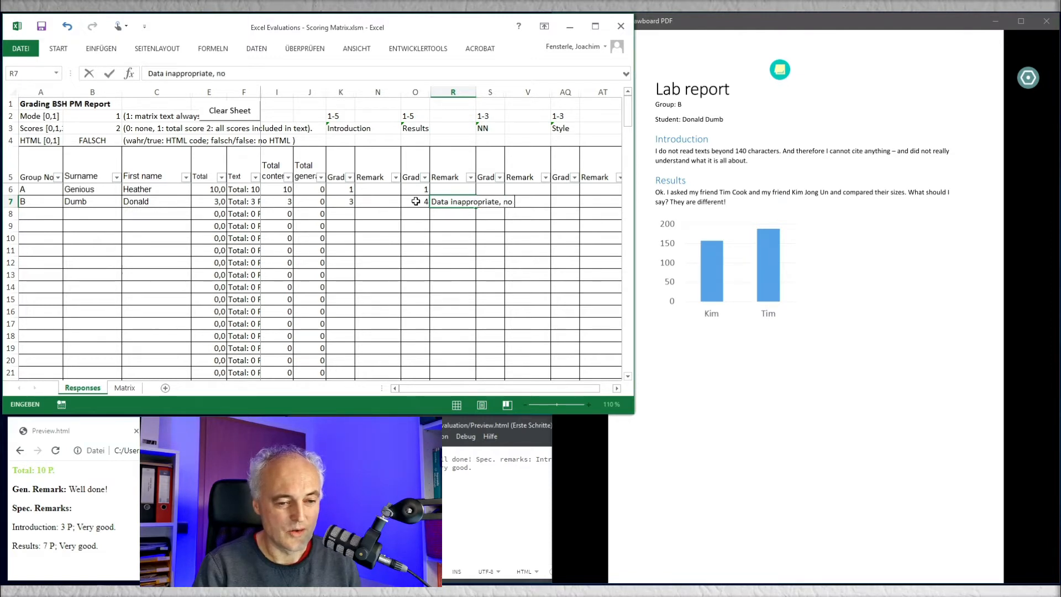
pyautogui.write('statistics')
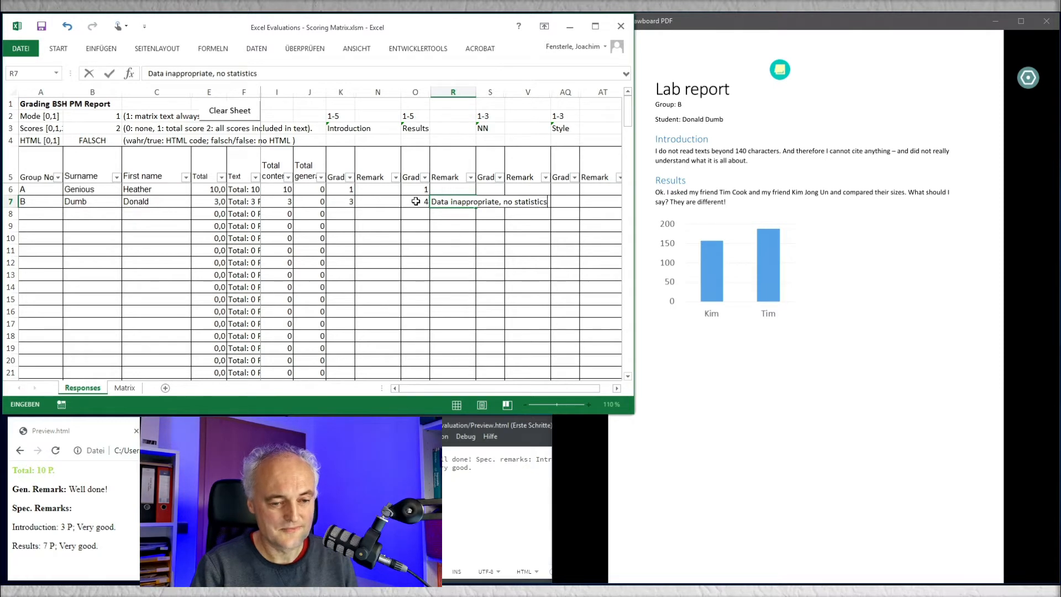
pyautogui.write('.')
pyautogui.press('Tab')
pyautogui.press('Tab')
pyautogui.press('Tab')
pyautogui.press('Tab')
pyautogui.press('Tab')
pyautogui.press('Tab')
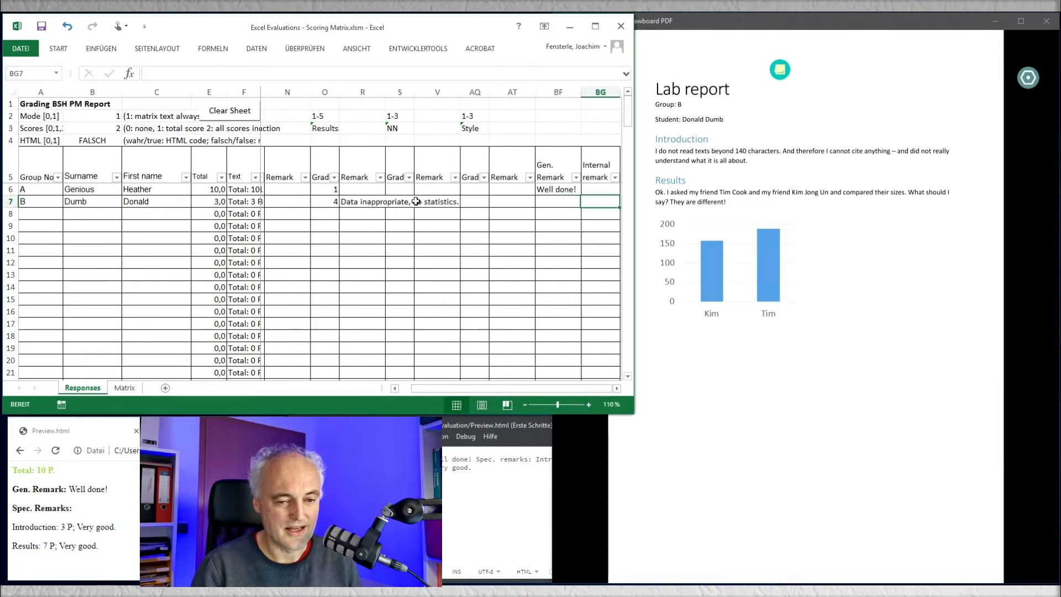
# Step: Enter "This work was done within 3 minutes!" as the general remark in the group B student's row
pyautogui.hotkey('shift', 'Tab')
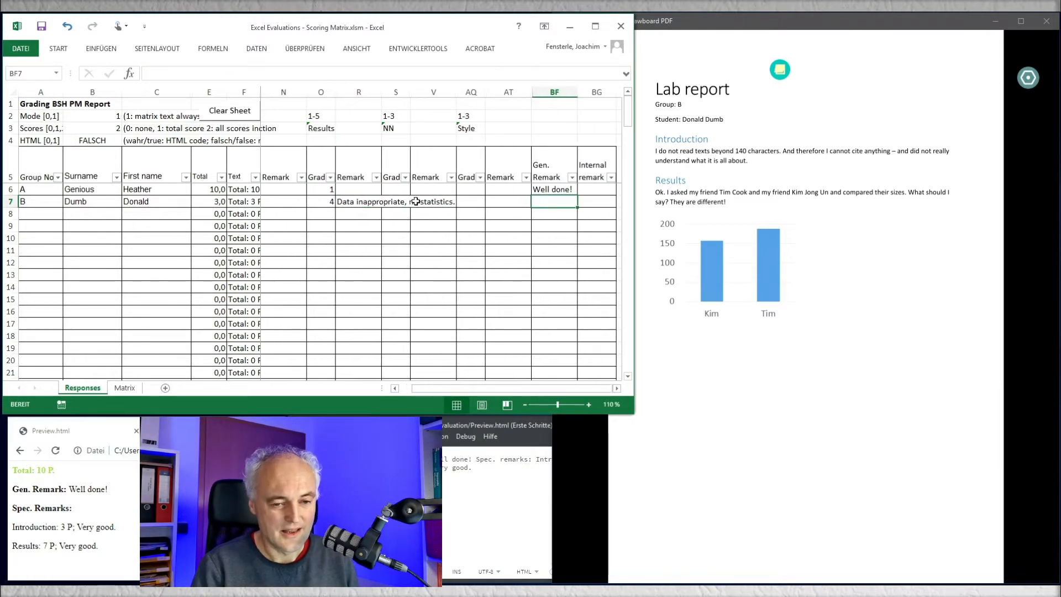
pyautogui.write('This work')
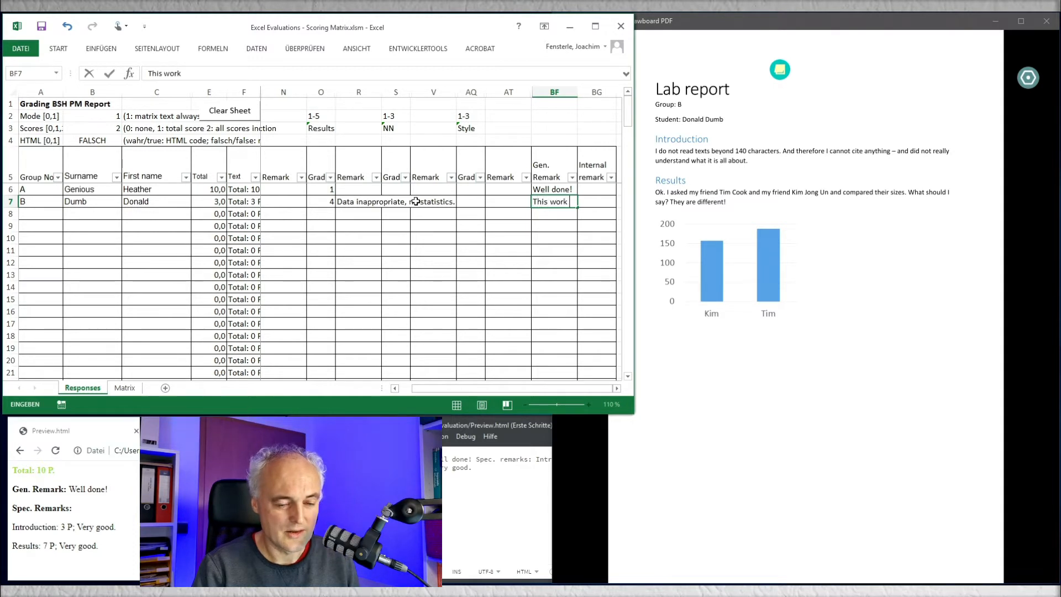
pyautogui.write(' was done wi')
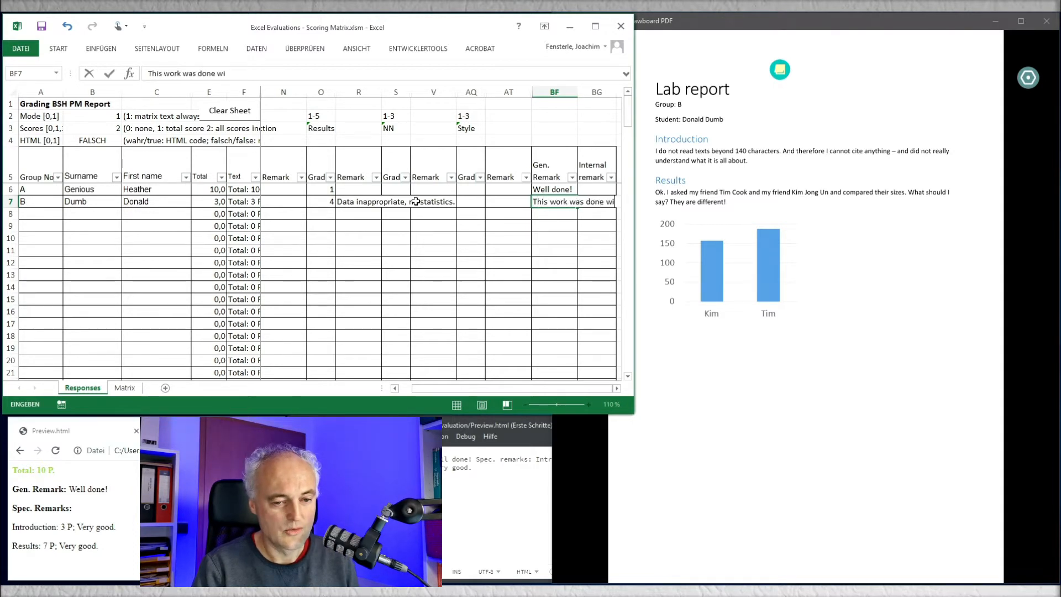
pyautogui.write('thin 3 minurtes!')
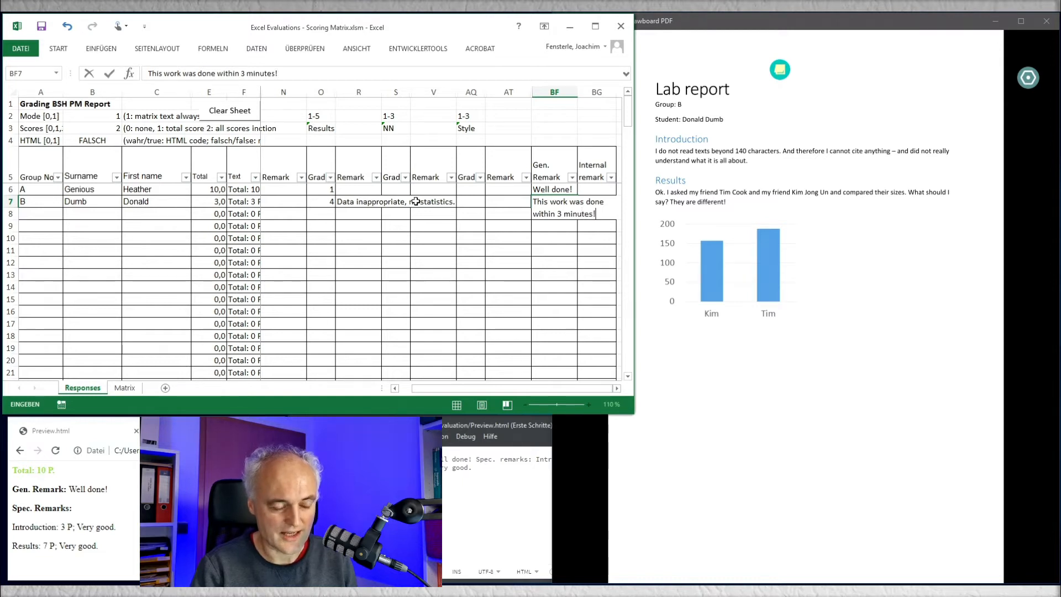
pyautogui.hotkey('ctrl', 'Return')
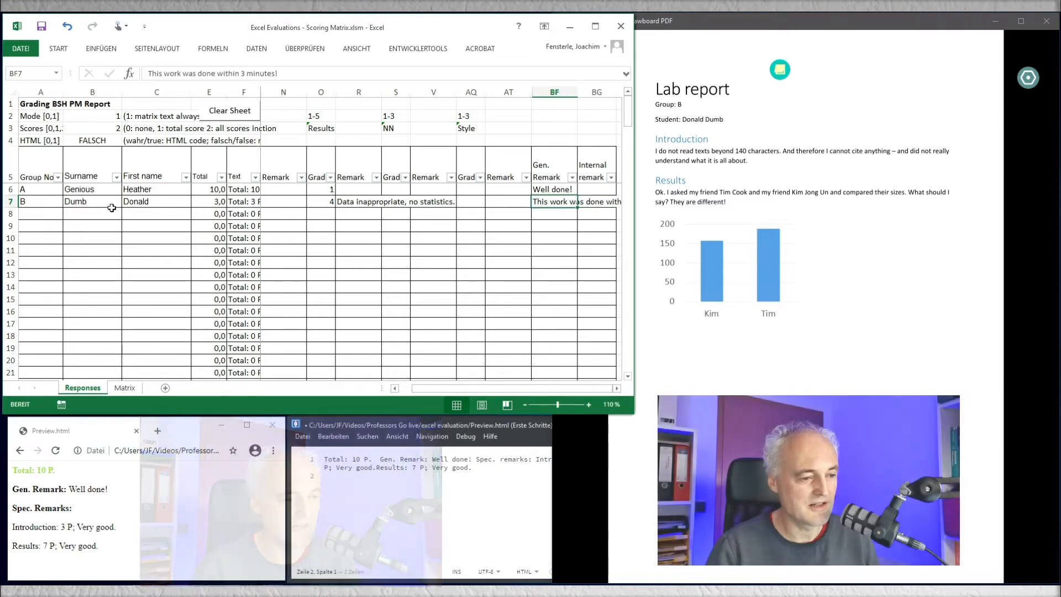
# Step: Set the workbook's HTML option to wahr so that the feedback texts are generated as HTML code
pyautogui.click(239, 201)
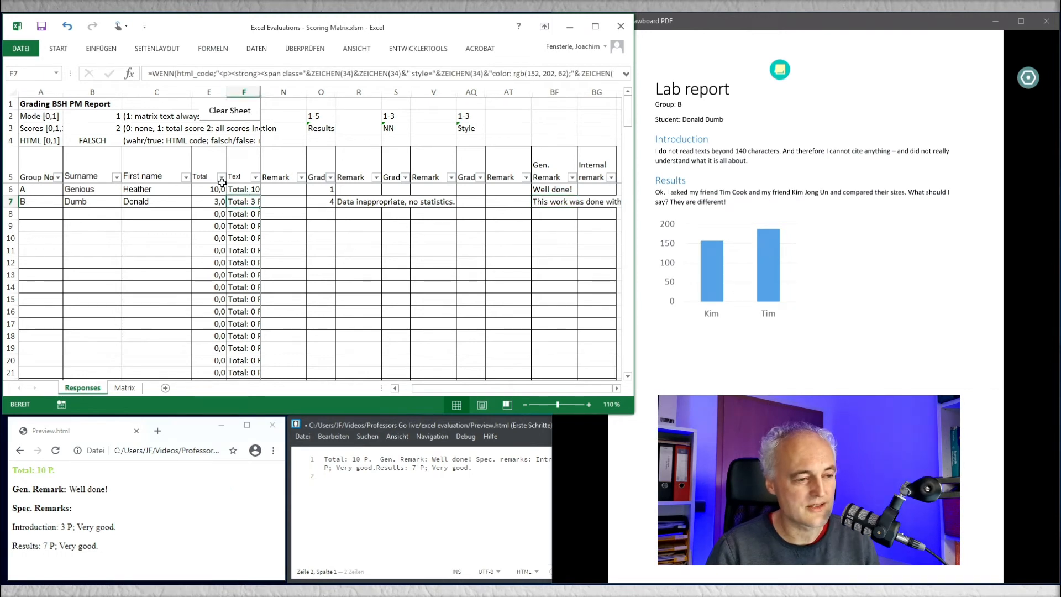
pyautogui.click(102, 138)
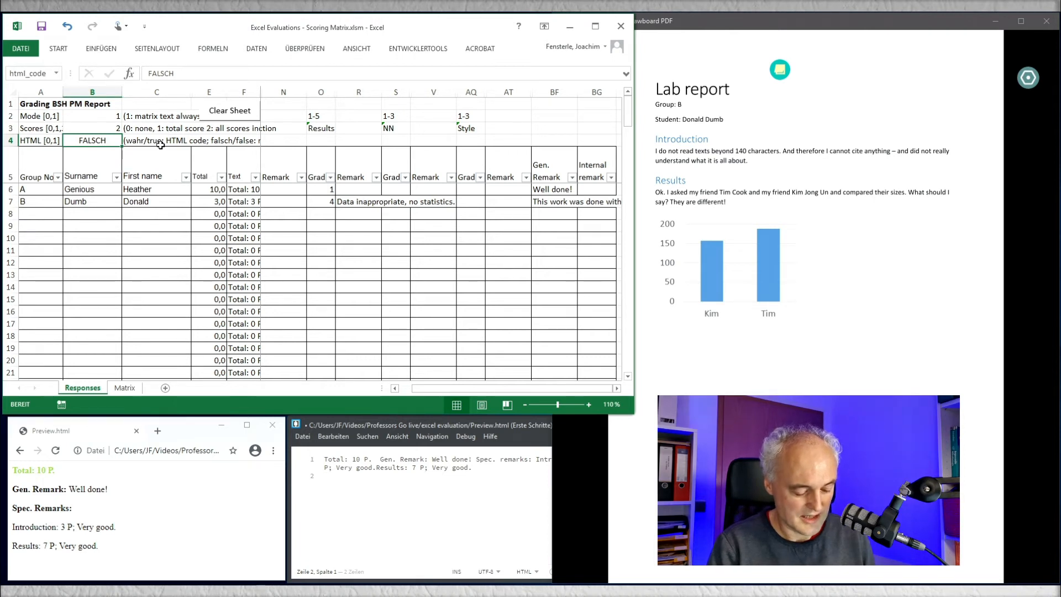
pyautogui.write('wa')
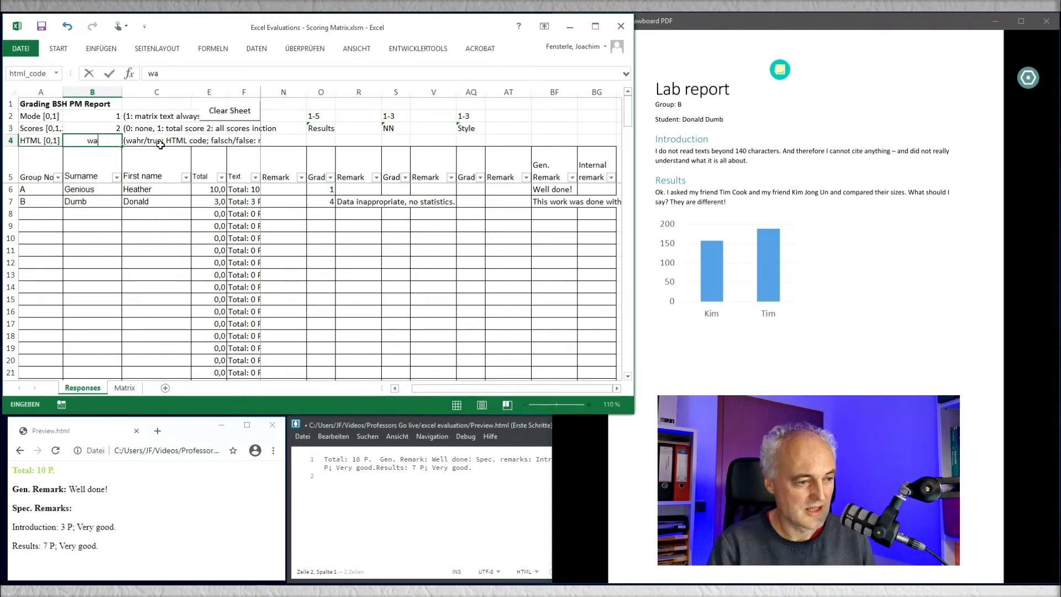
pyautogui.write('hr')
pyautogui.press('Return')
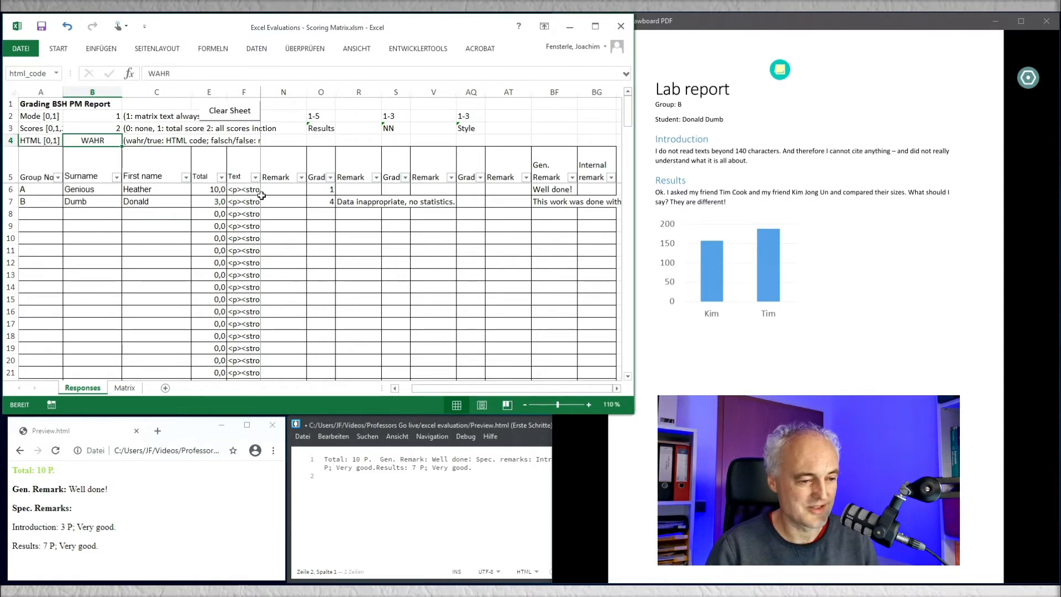
# Step: Replace the content of Preview.html in Brackets with the group B student's HTML feedback text, save it and dismiss the browser's translation offer
pyautogui.click(238, 199)
pyautogui.hotkey('ctrl', 'c')
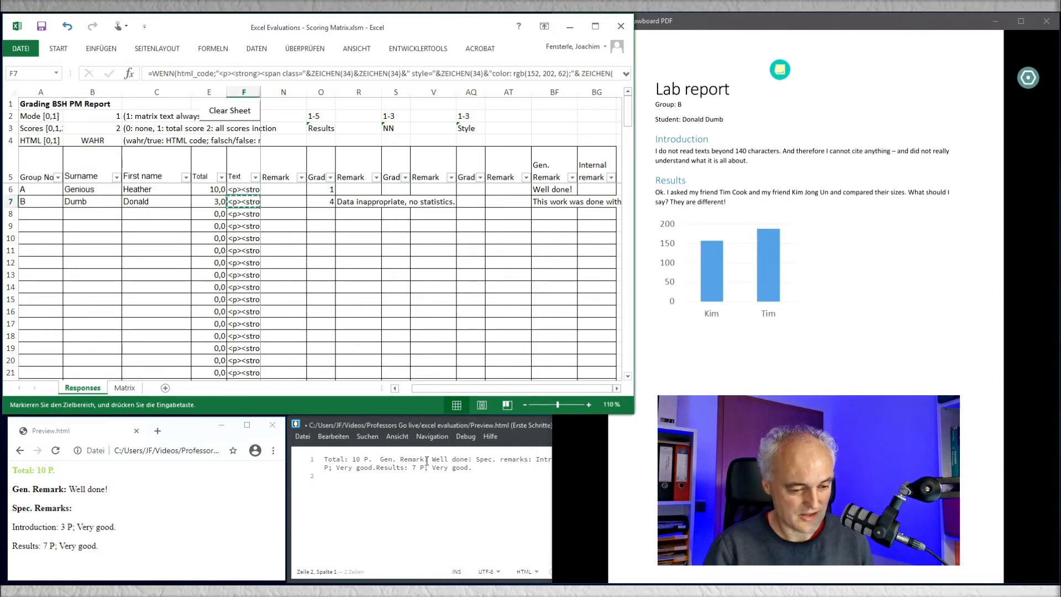
pyautogui.click(415, 484)
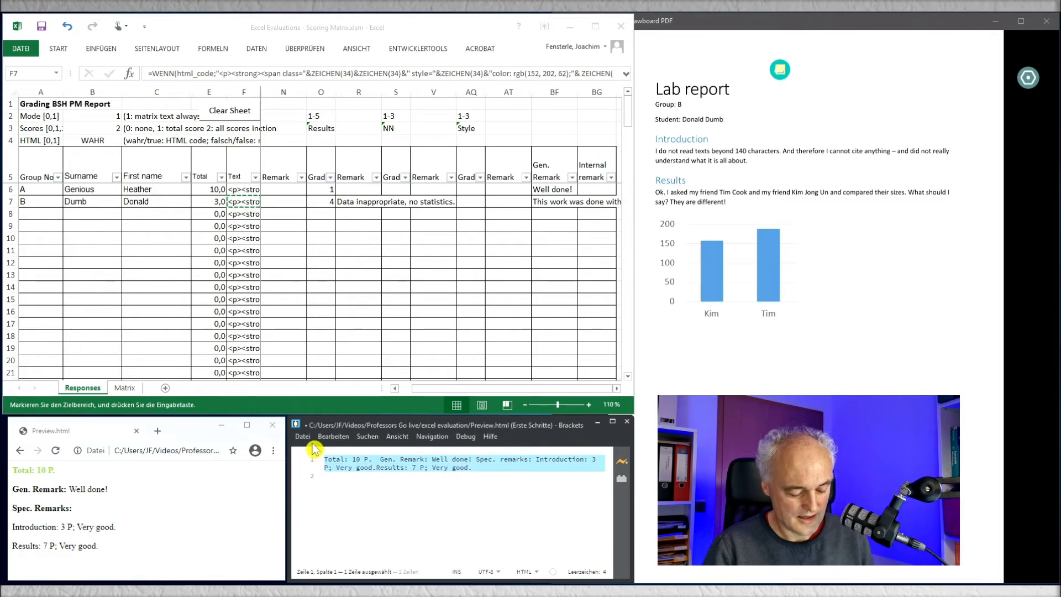
pyautogui.hotkey('ctrl', 'a')
pyautogui.hotkey('ctrl', 'v')
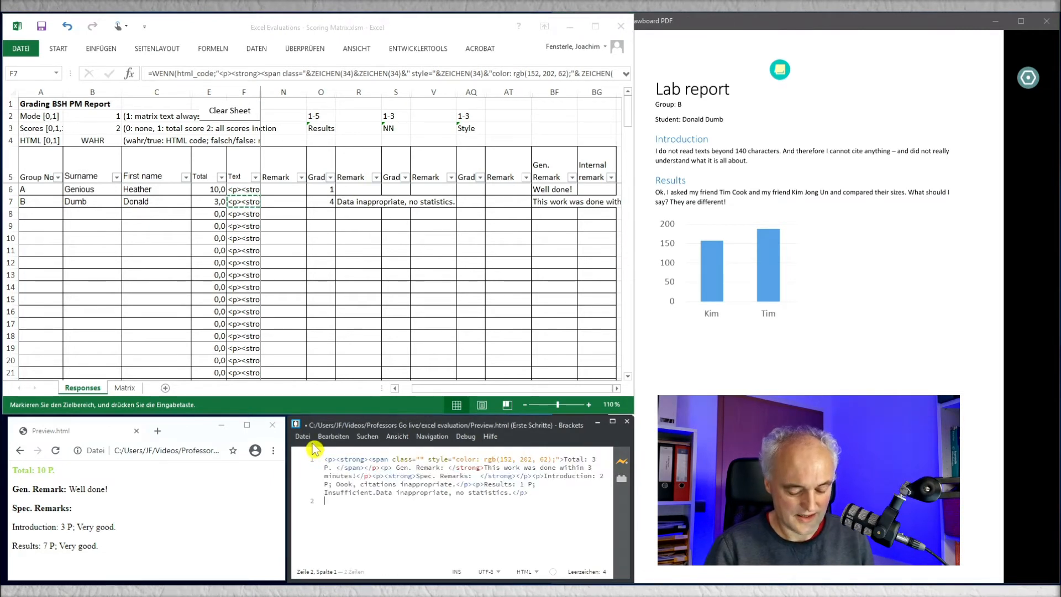
pyautogui.hotkey('ctrl', 's')
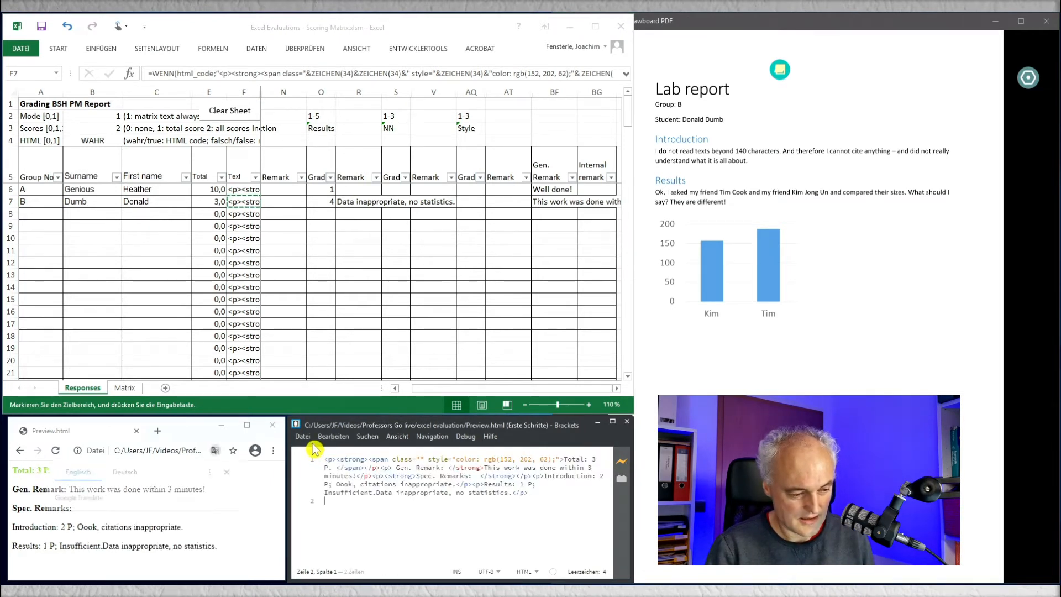
pyautogui.click(198, 434)
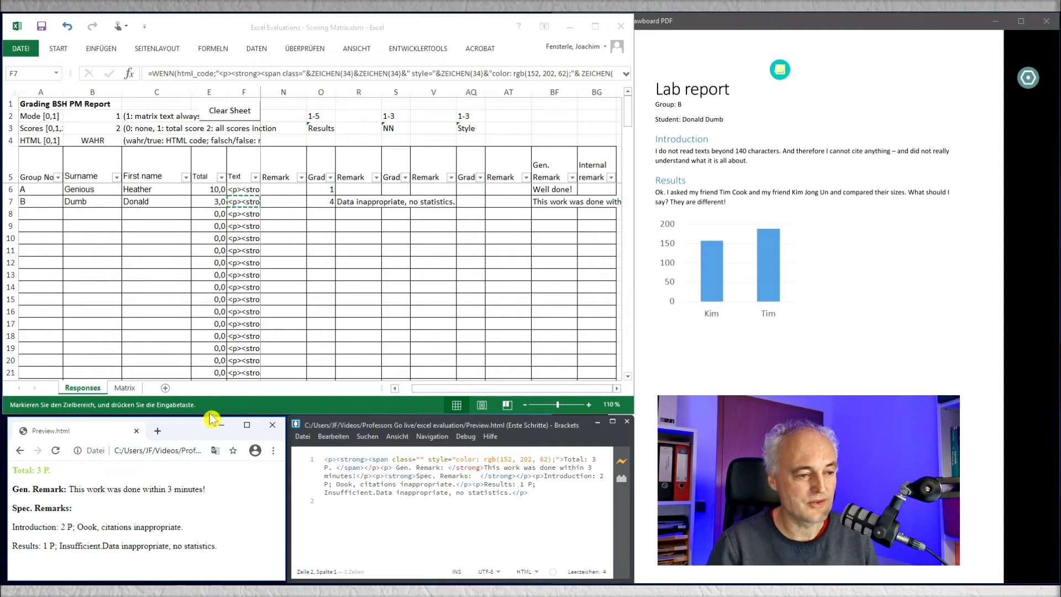
# Step: Set the HTML option in the scoring workbook to falsch for plain-text feedback
pyautogui.click(101, 145)
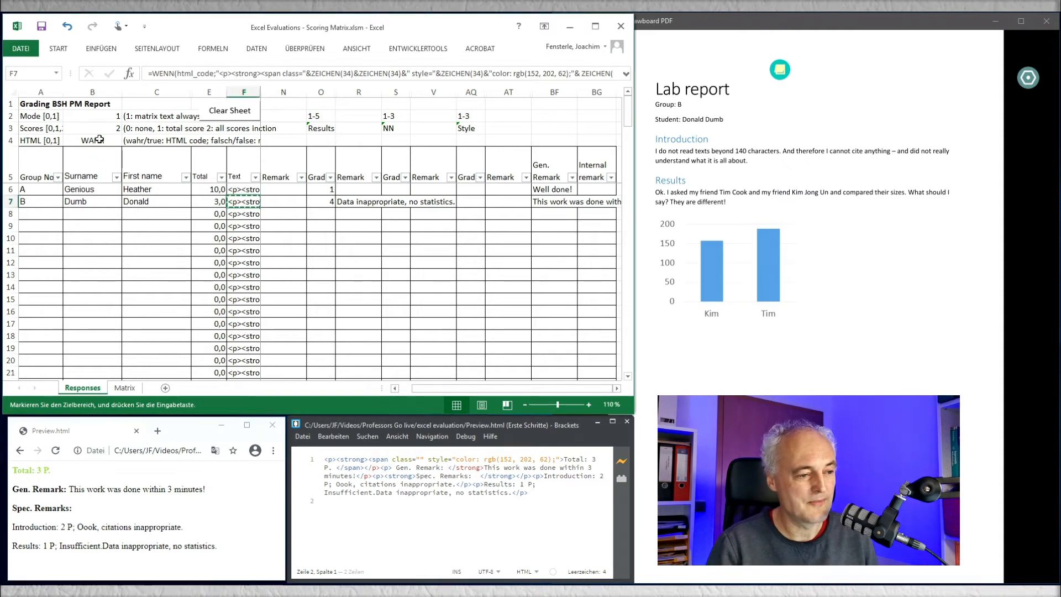
pyautogui.write('falsch')
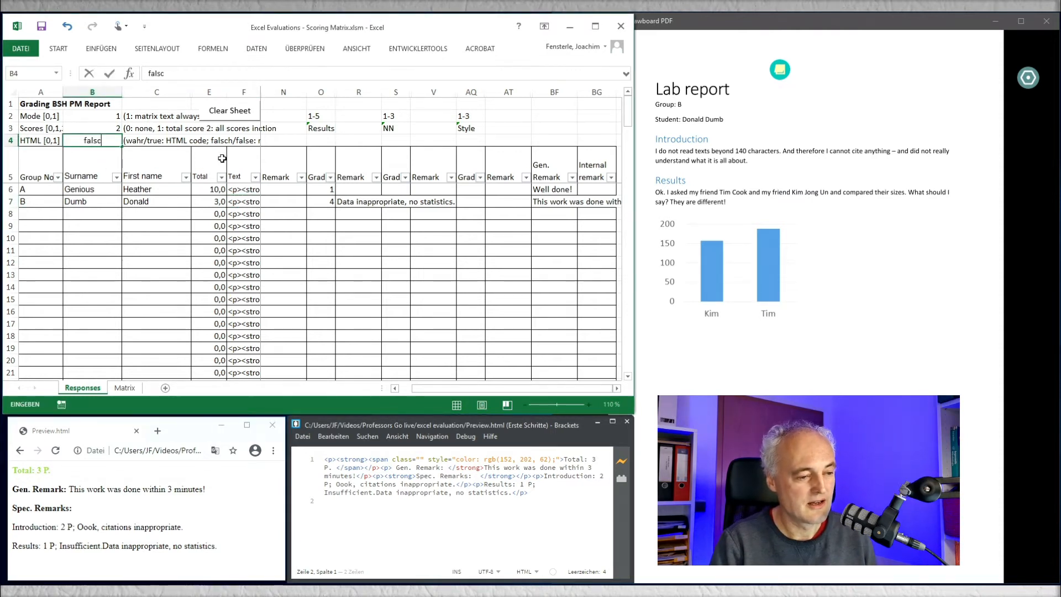
pyautogui.press('Tab')
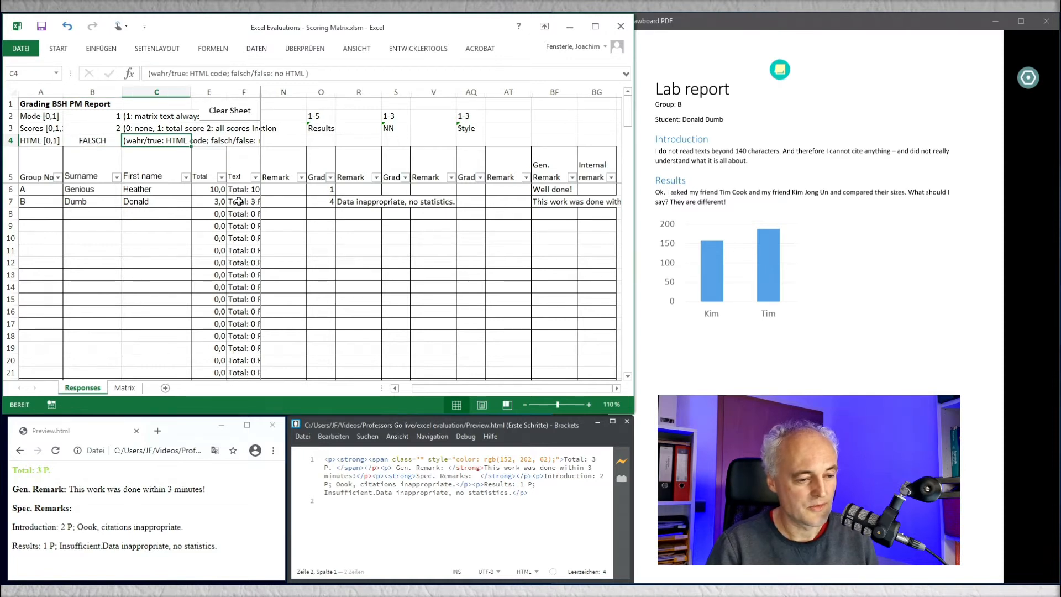
# Step: Copy the group B student's plain-text feedback and paste it over the existing HTML code in Preview.html
pyautogui.click(243, 200)
pyautogui.hotkey('ctrl', 'c')
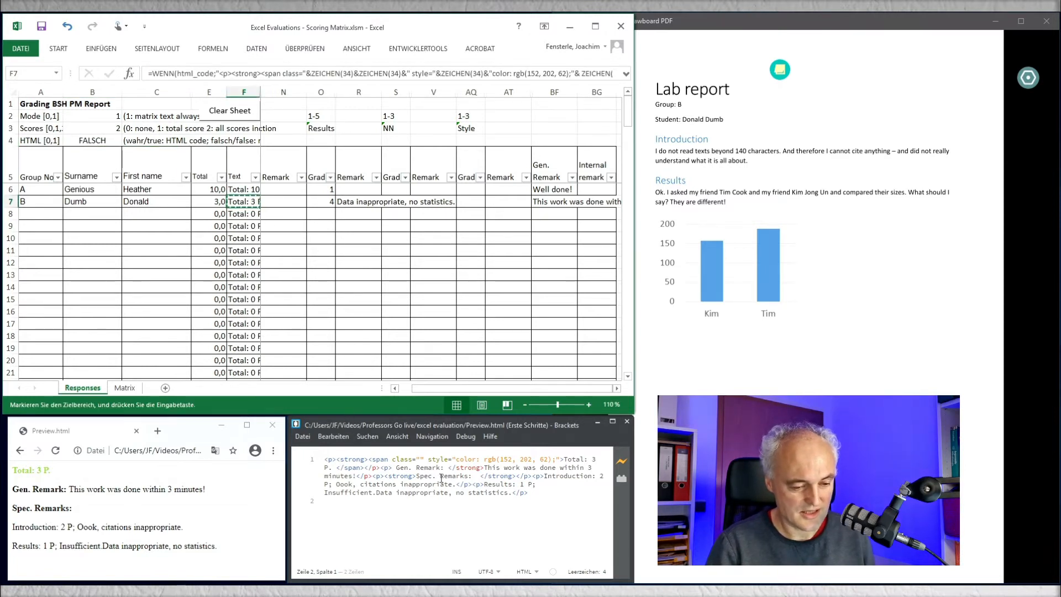
pyautogui.moveTo(531, 497); pyautogui.dragTo(334, 452)
pyautogui.hotkey('ctrl', 'v')
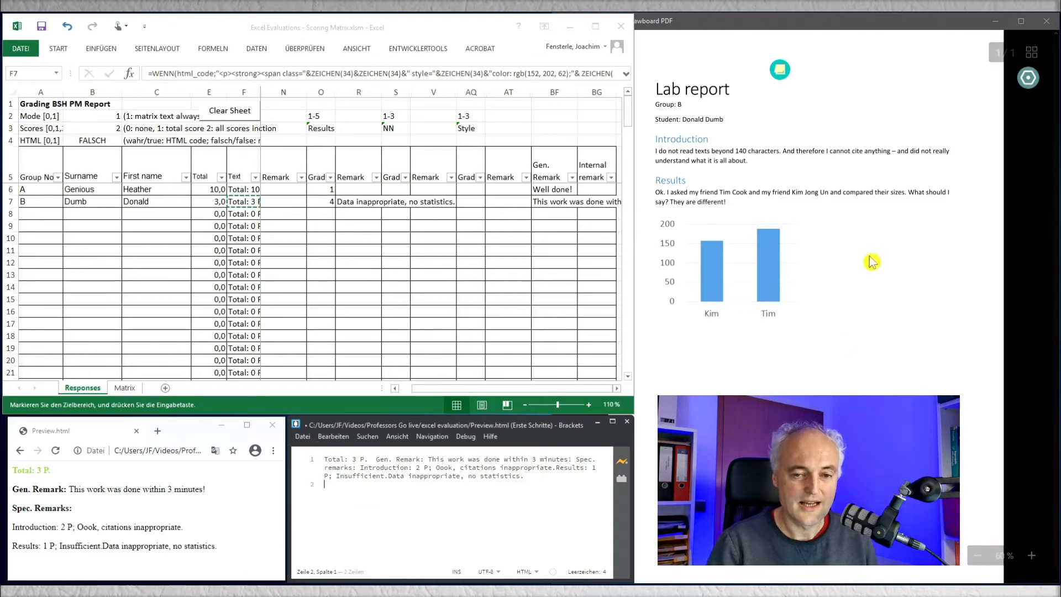
# Step: Switch to Drawboard PDF and save the copied plain-text feedback as a note beside the lab report's heading
pyautogui.click(851, 108)
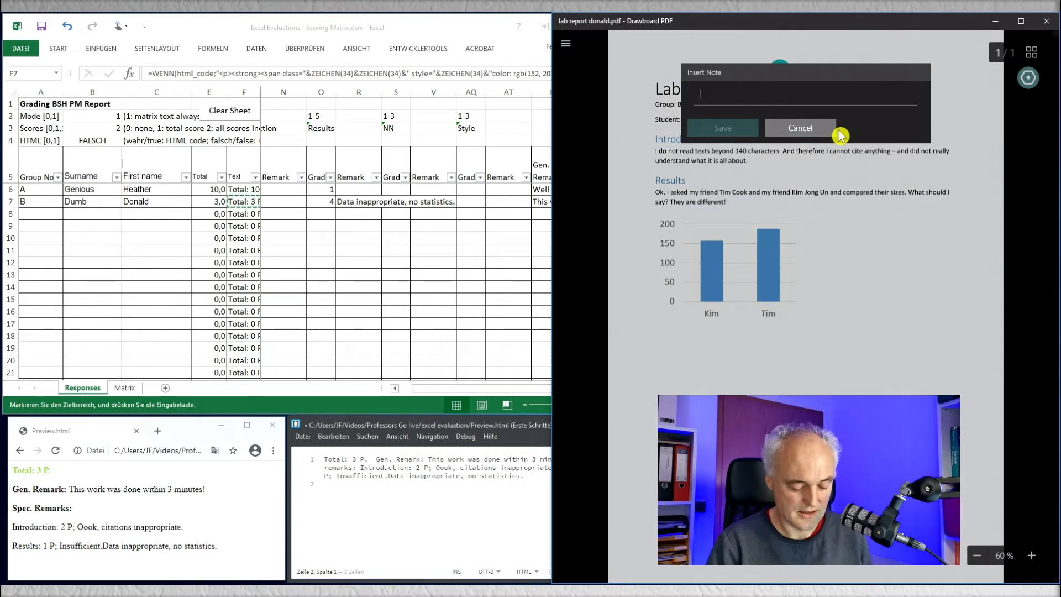
pyautogui.hotkey('ctrl', 'v')
pyautogui.click(743, 151)
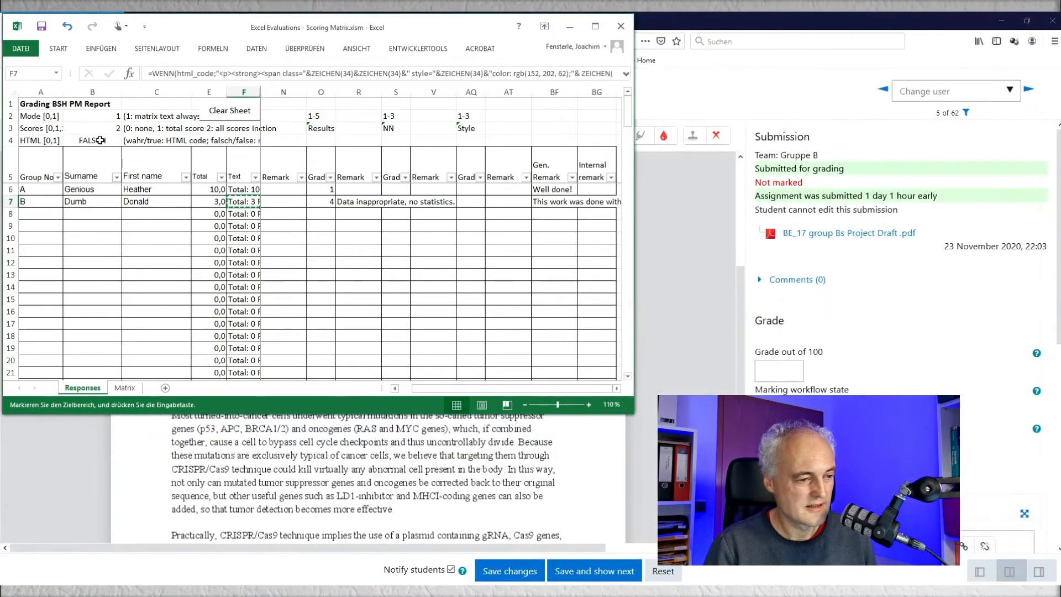
# Step: Set the HTML option to wahr and insert the group B student's feedback as HTML source in Moodle's Feedback comments, returning to the formatted view
pyautogui.click(100, 140)
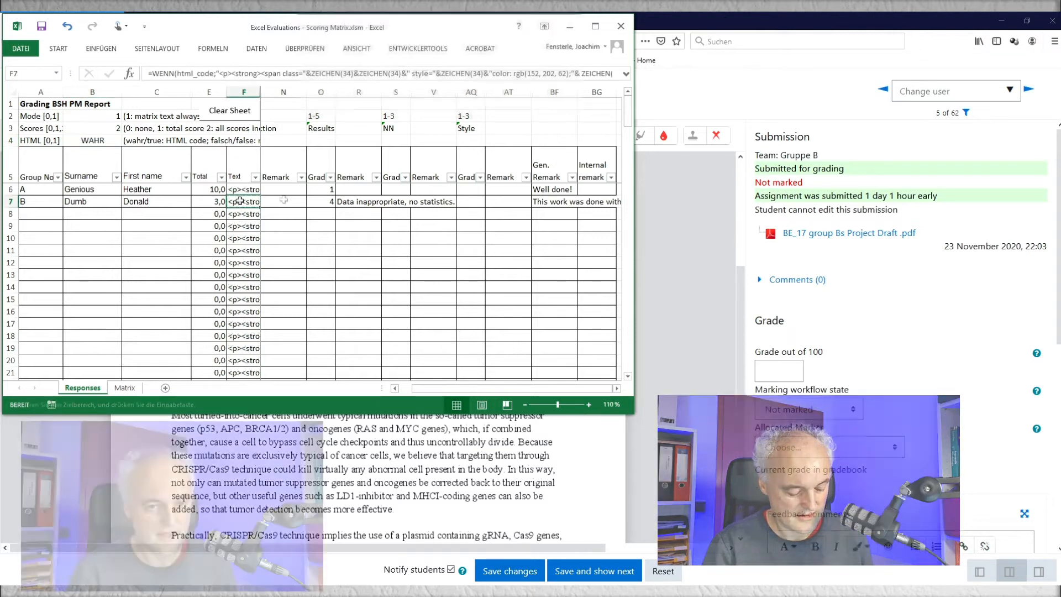
pyautogui.click(729, 18)
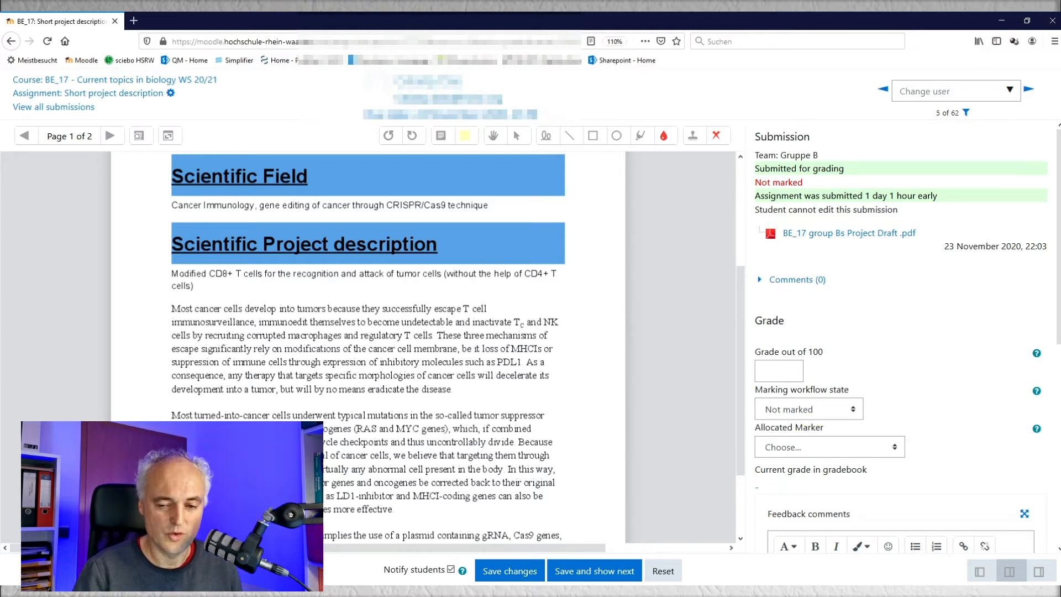
pyautogui.scroll(-1, 1058, 354)
pyautogui.scroll(-4, 1058, 354)
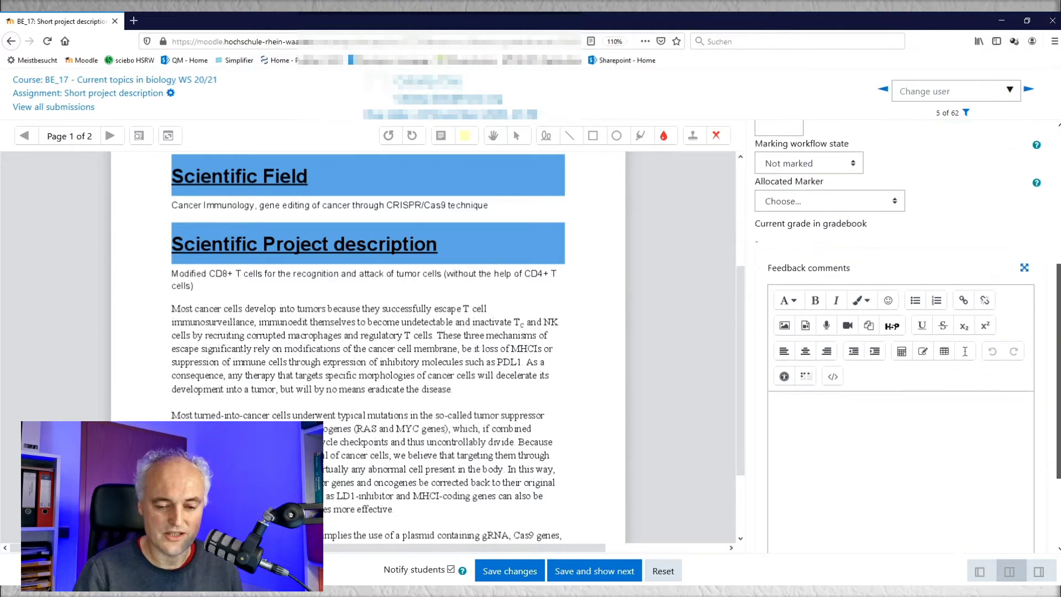
pyautogui.click(832, 378)
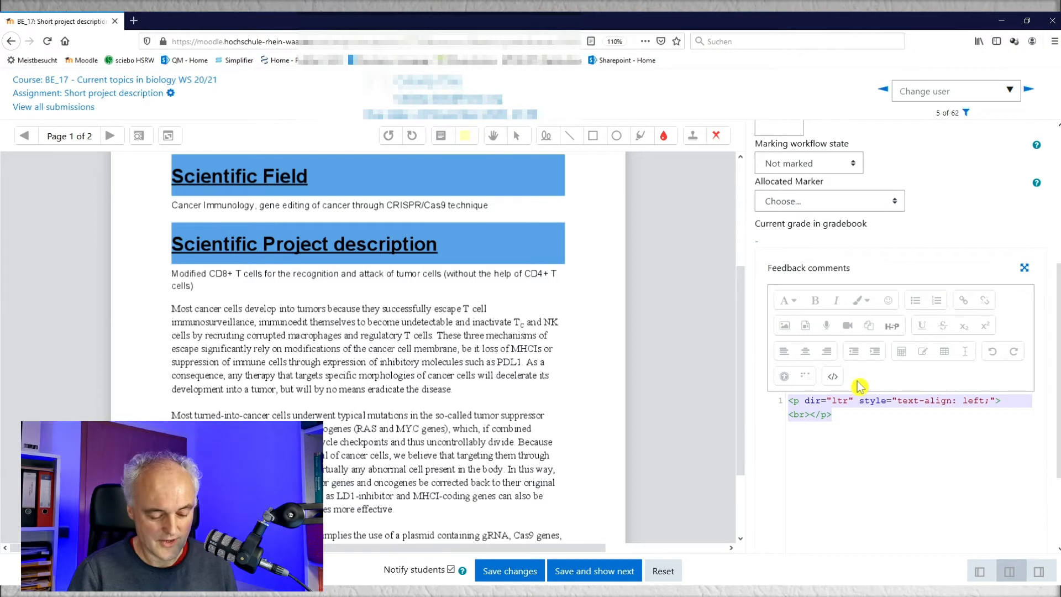
pyautogui.hotkey('ctrl', 'v')
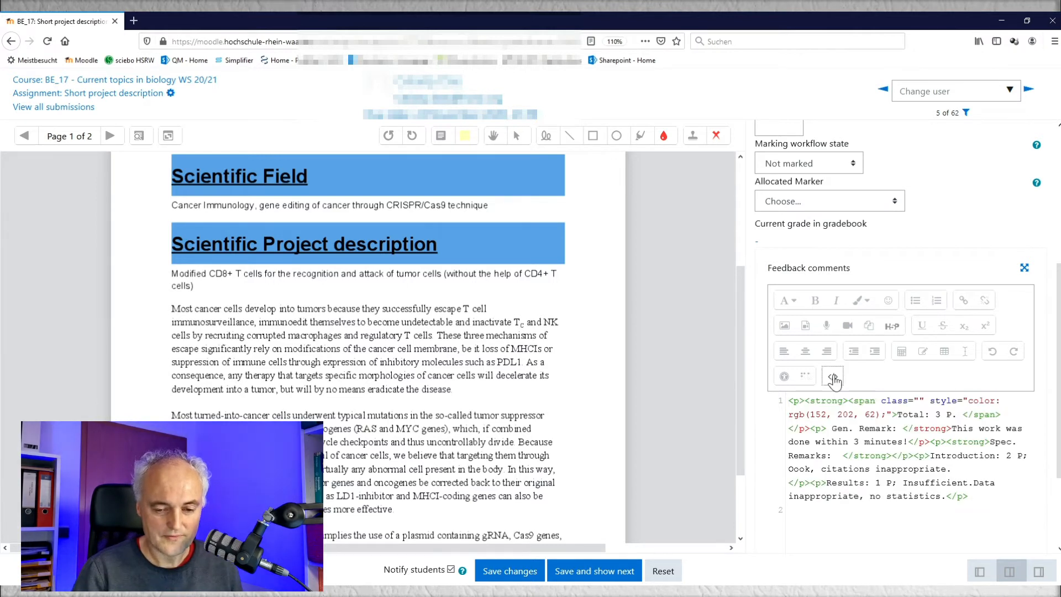
pyautogui.click(833, 377)
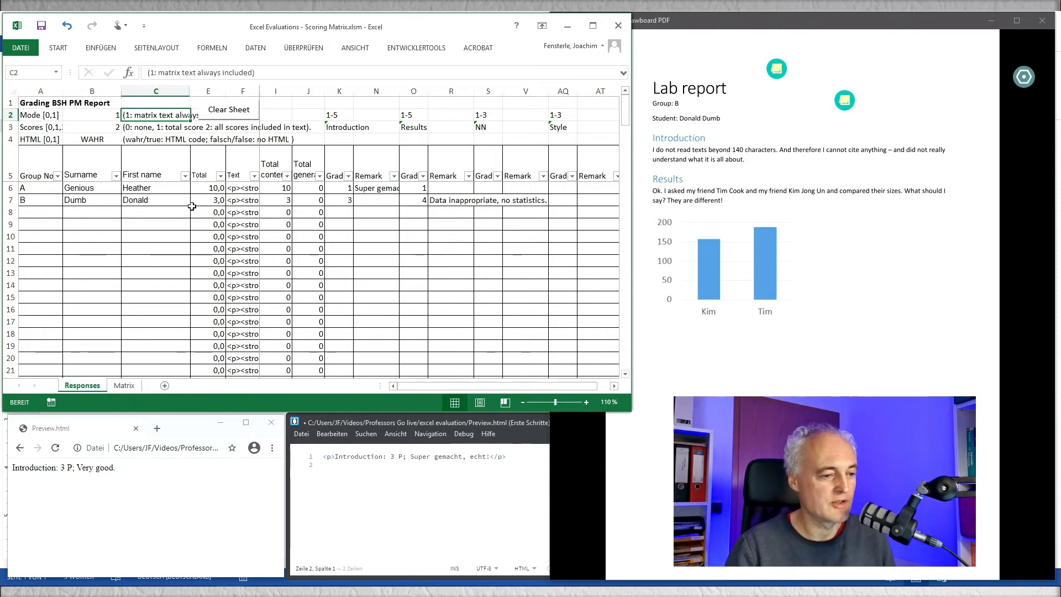
# Step: Switch the HTML option on the Responses sheet to falsch
pyautogui.click(90, 140)
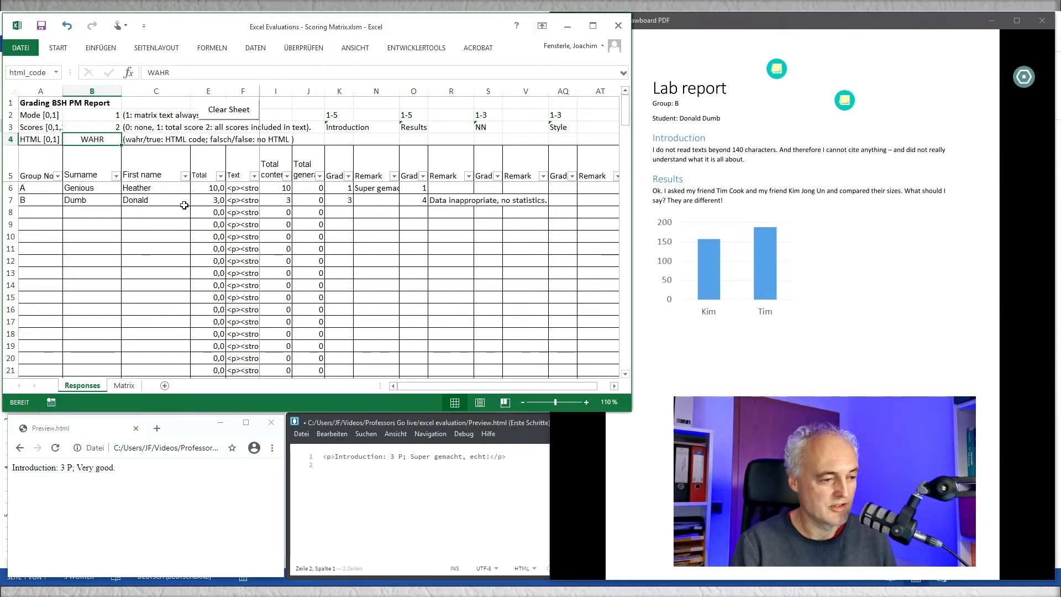
pyautogui.write('falsch')
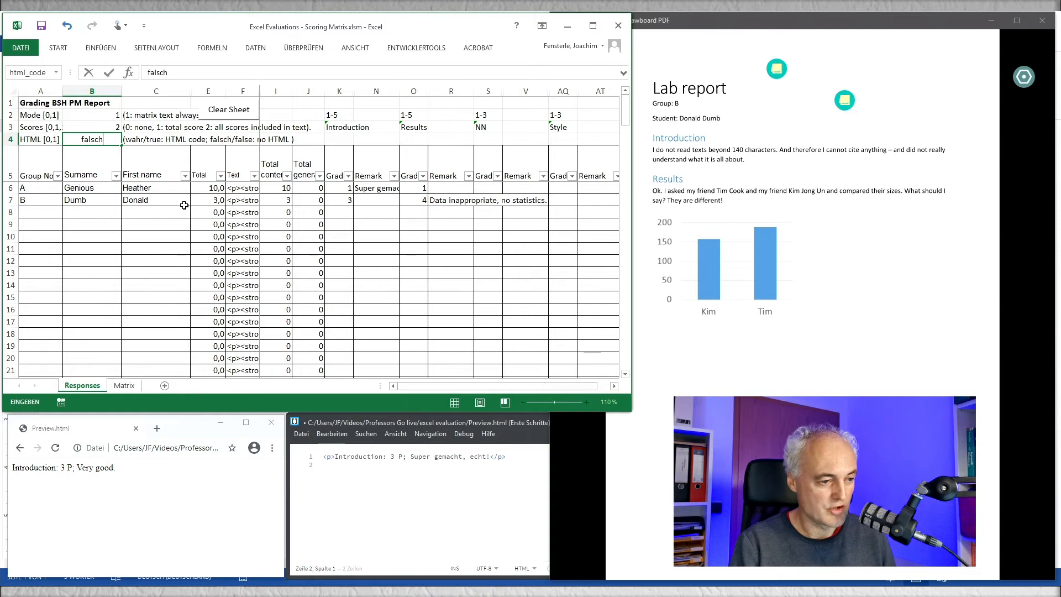
pyautogui.press('Tab')
pyautogui.press('Left')
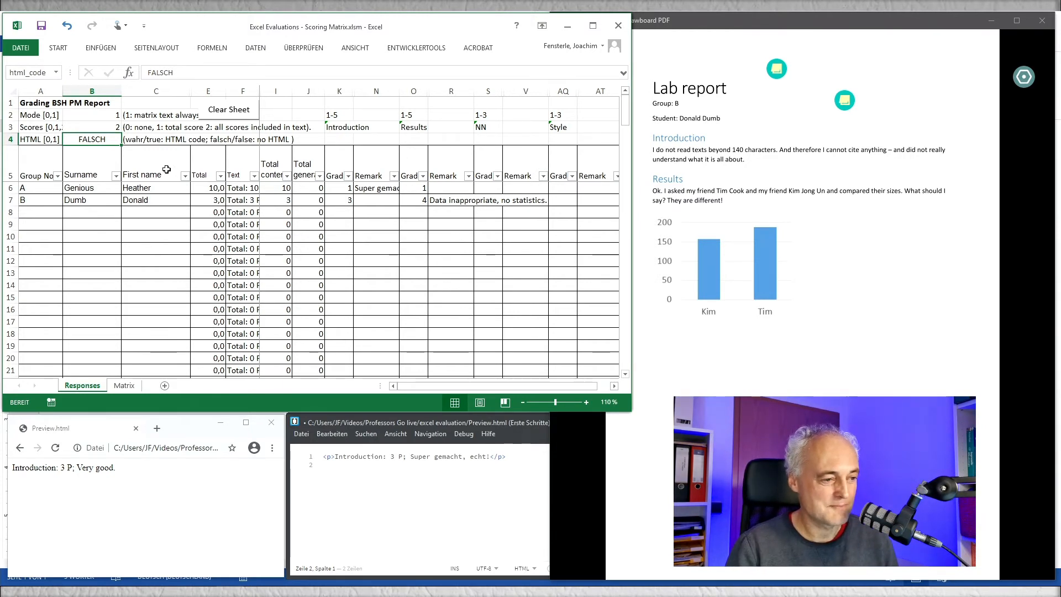
# Step: Check the grade scores and texts on the Matrix sheet, and return to the group B student's Results remark on the Responses sheet
pyautogui.click(126, 387)
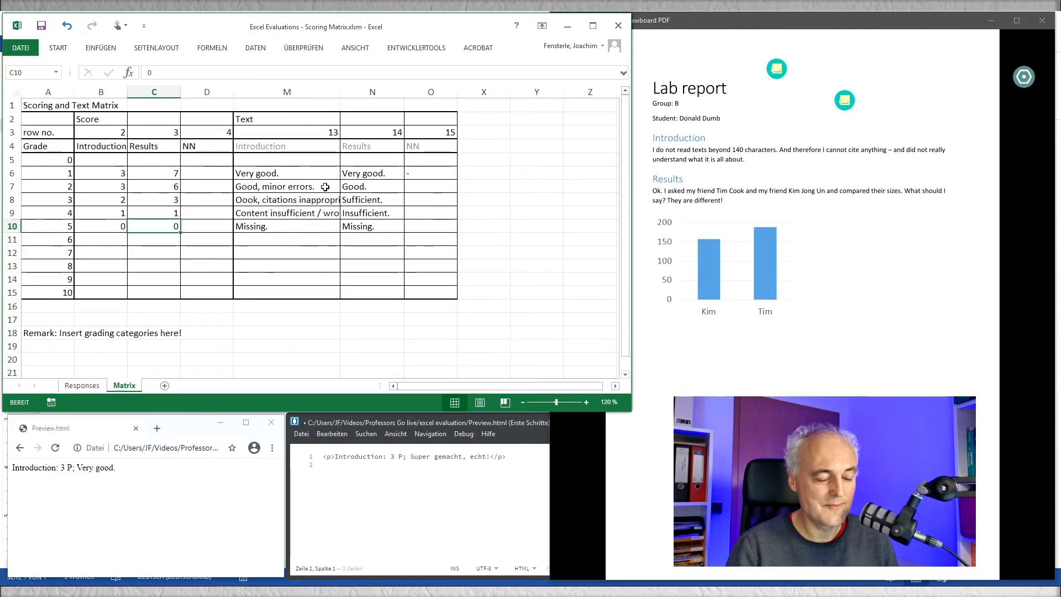
pyautogui.click(82, 385)
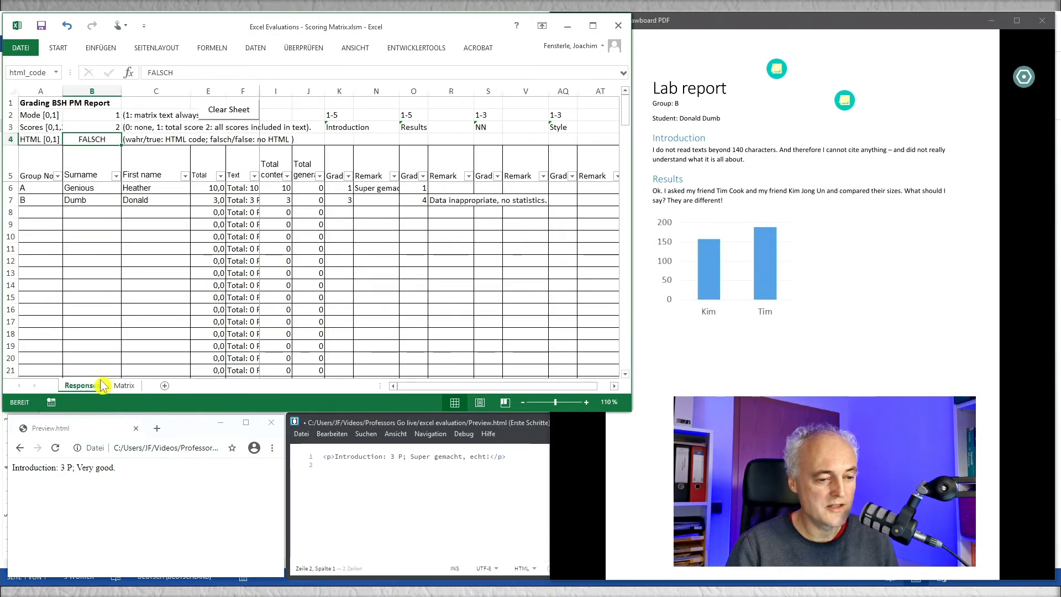
pyautogui.click(439, 201)
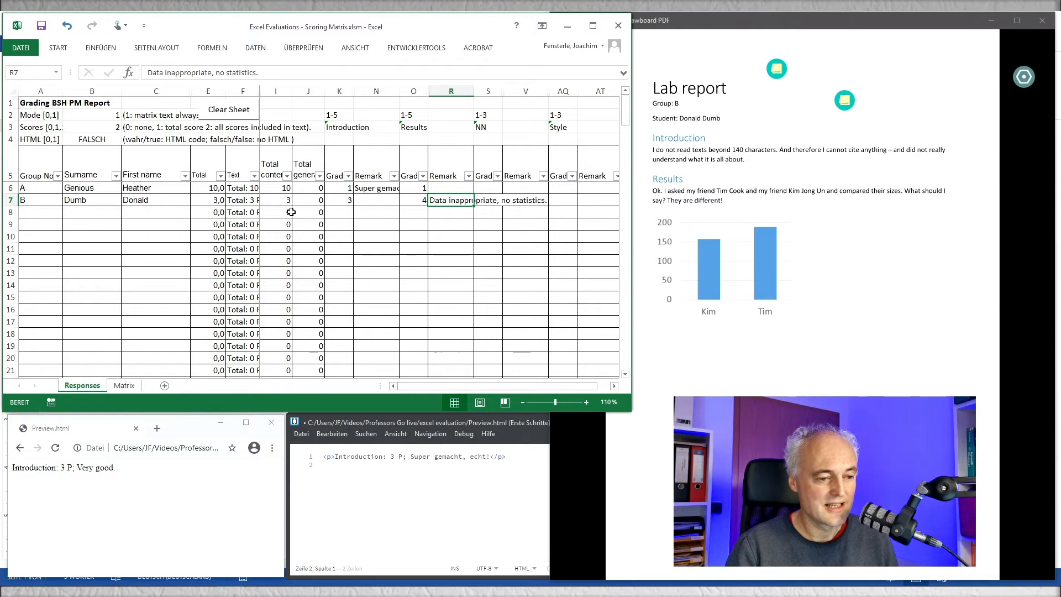
# Step: Set the HTML option to wahr and transfer the group B student's feedback text into Preview.html
pyautogui.click(104, 139)
pyautogui.write('w')
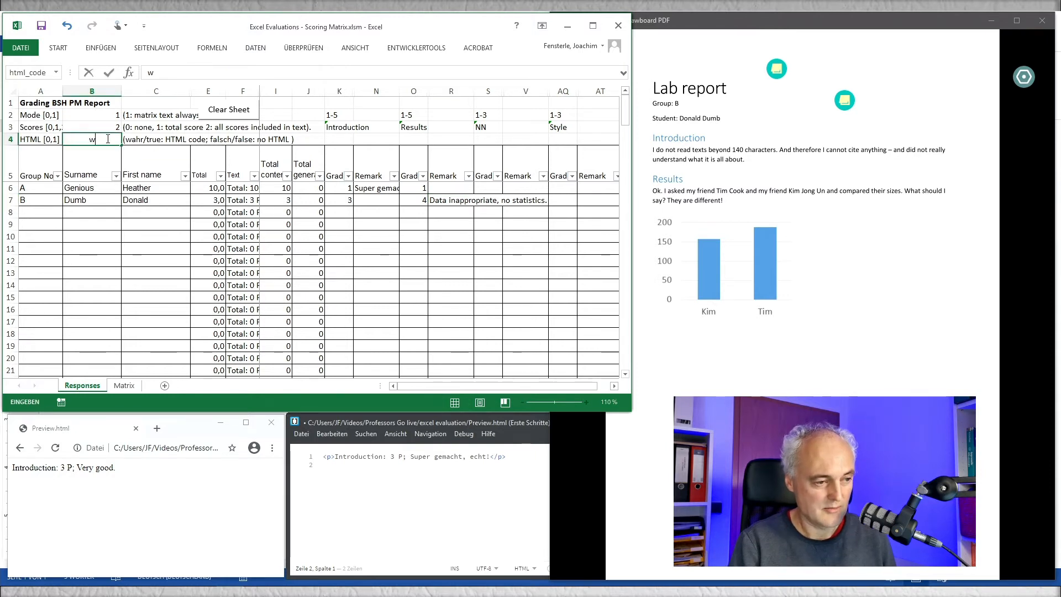
pyautogui.write('ahr')
pyautogui.press('Tab')
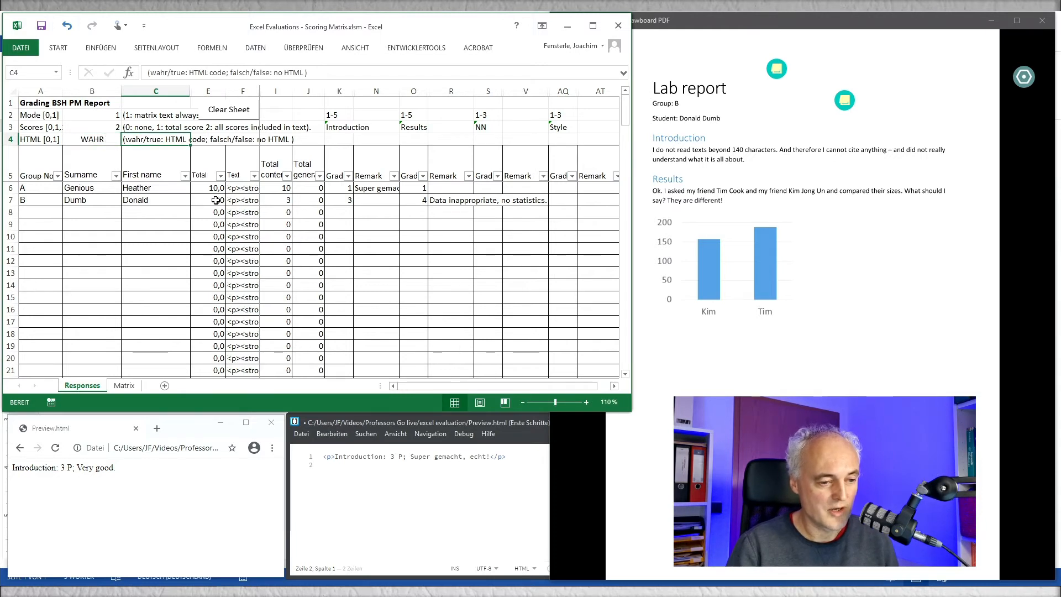
pyautogui.click(238, 200)
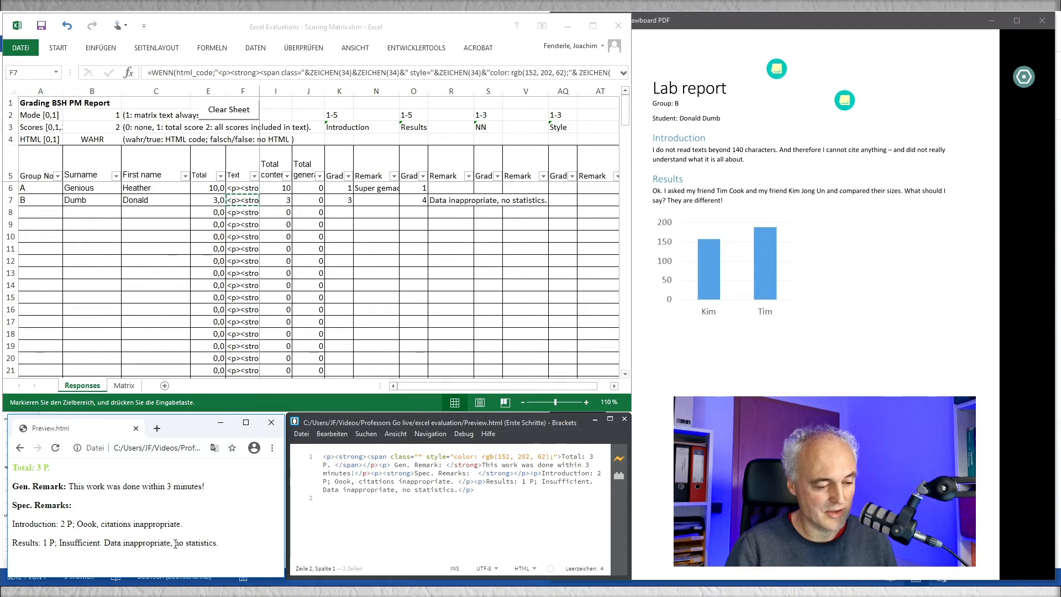
# Step: Set the Mode option to 0 so that the matrix text is not always included in the feedback
pyautogui.click(106, 114)
pyautogui.click(110, 115)
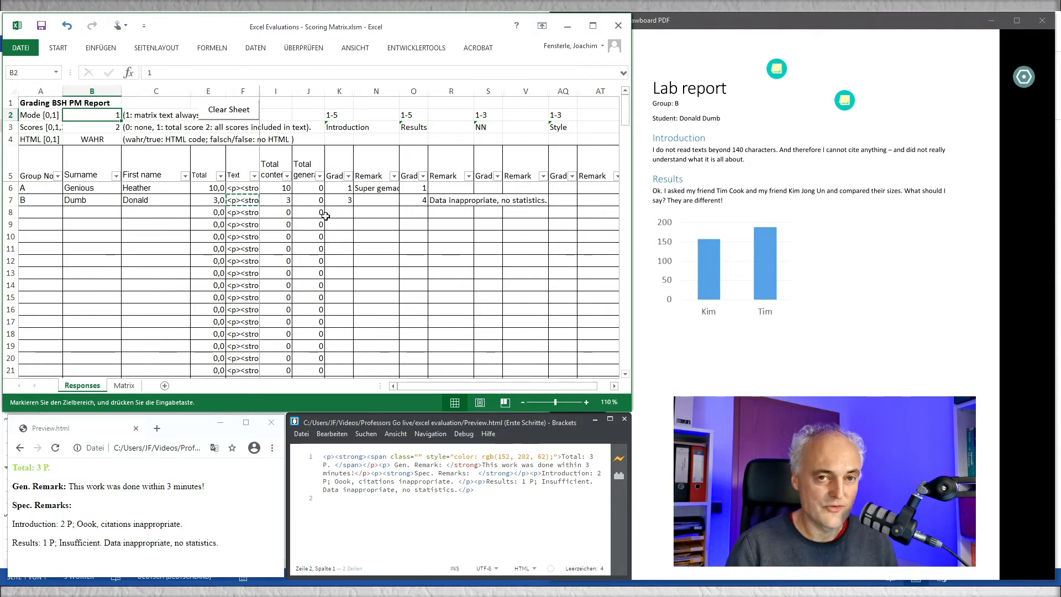
pyautogui.write('0')
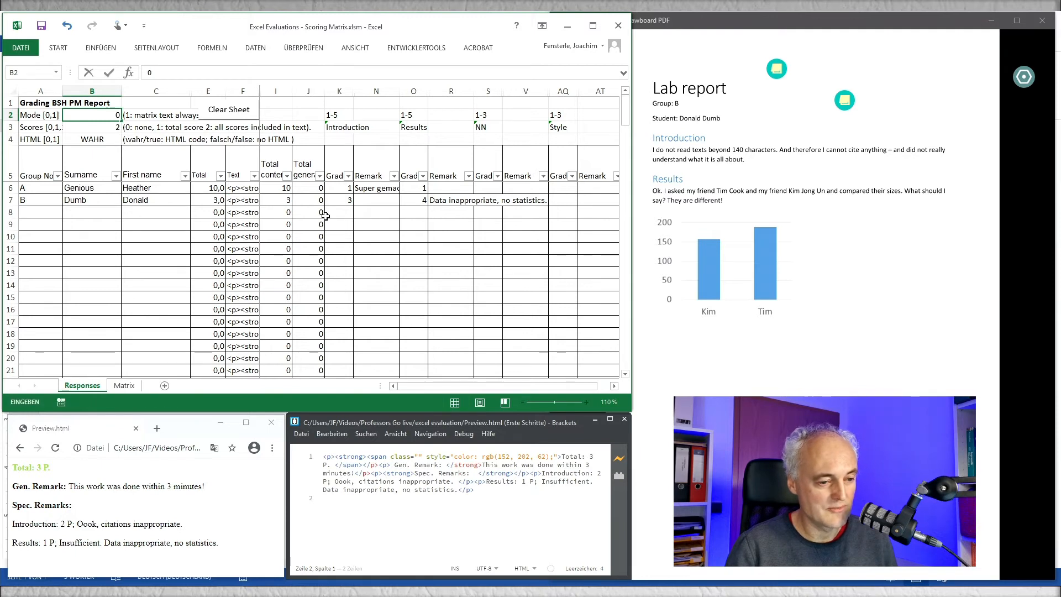
pyautogui.press('Tab')
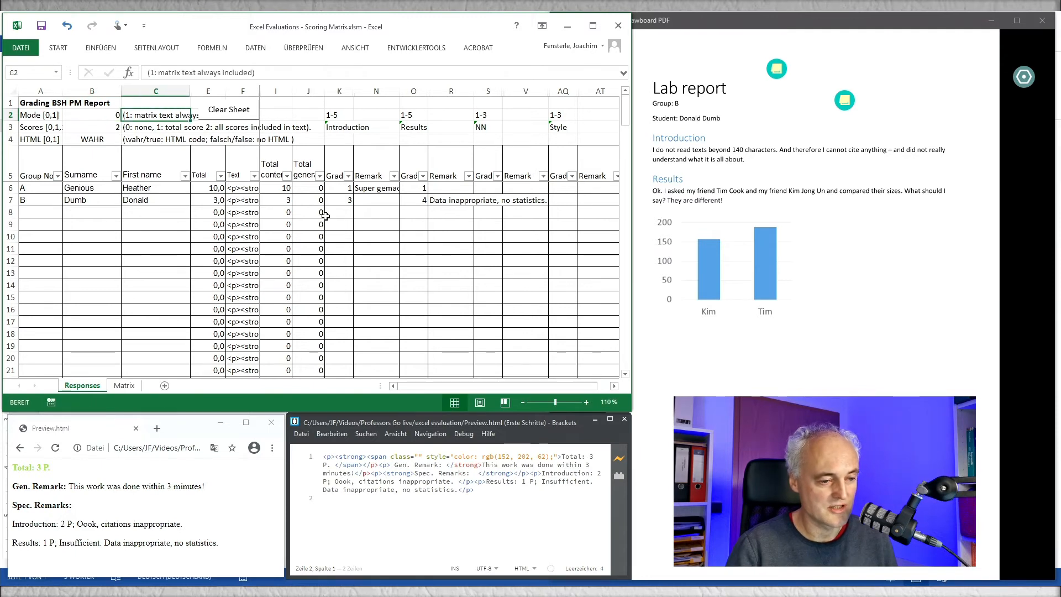
# Step: Copy the group B student's Mode 0 feedback text and replace the code in Preview.html with it, saving the file
pyautogui.click(252, 201)
pyautogui.hotkey('ctrl', 'c')
pyautogui.hotkey('ctrl', 'v')
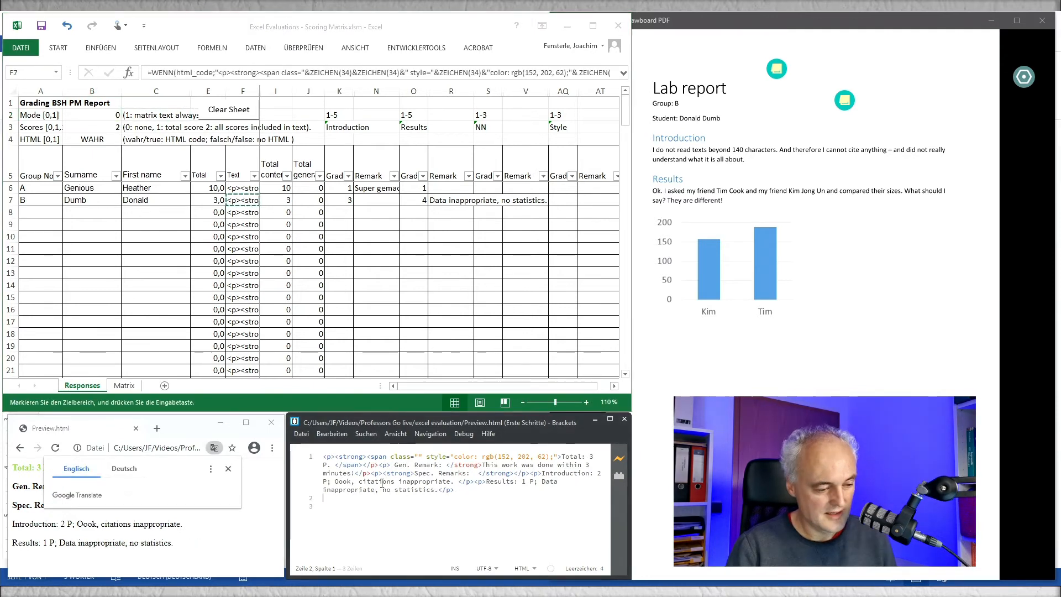
# Step: Set the Scores option to 1 and replace the code in Preview.html with the group B student's feedback text
pyautogui.click(231, 476)
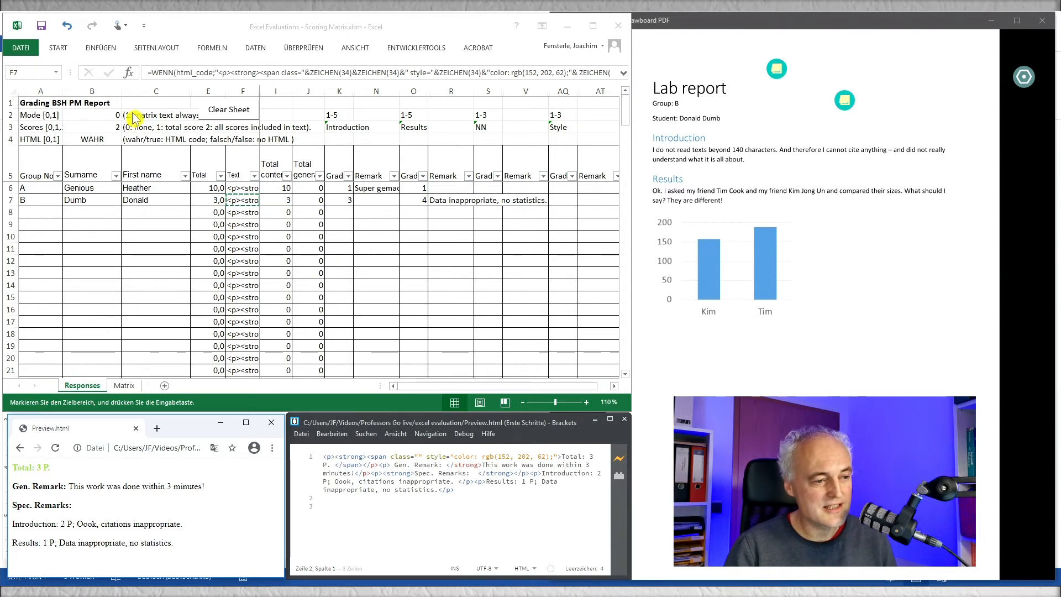
pyautogui.click(104, 125)
pyautogui.click(105, 126)
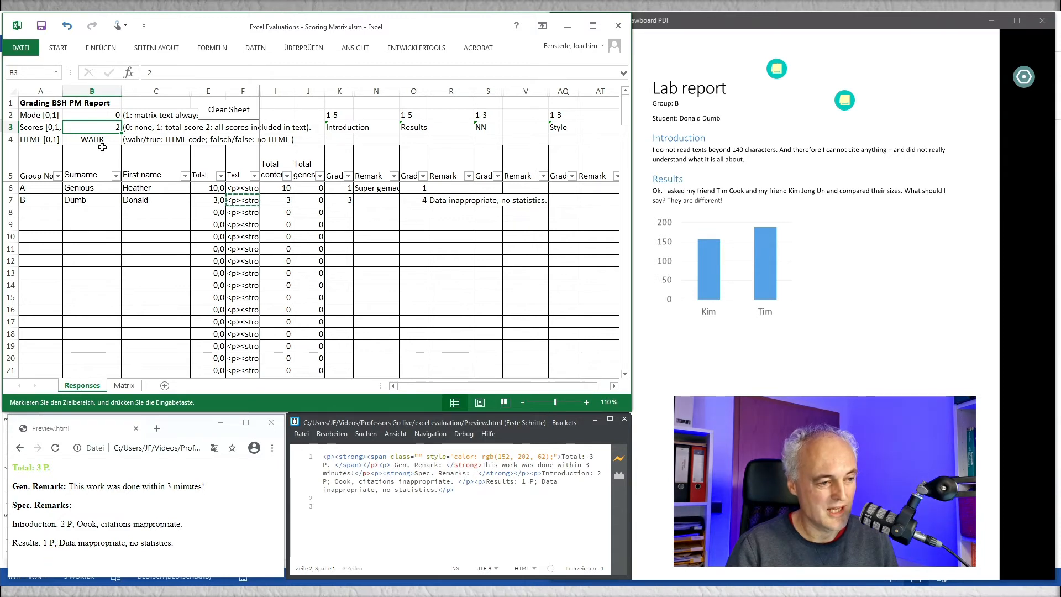
pyautogui.press('Escape')
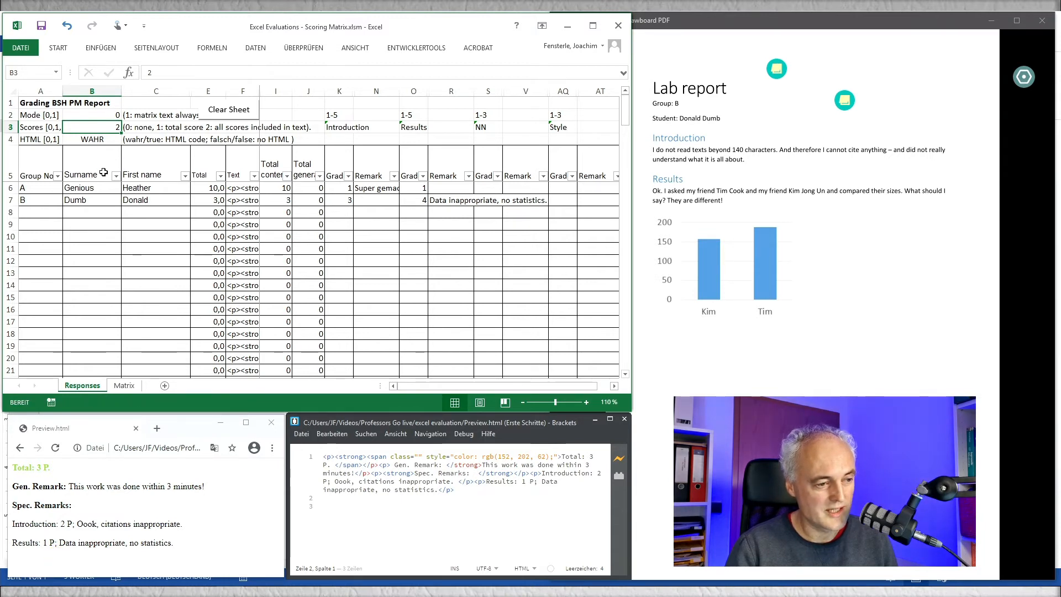
pyautogui.write('1')
pyautogui.press('Tab')
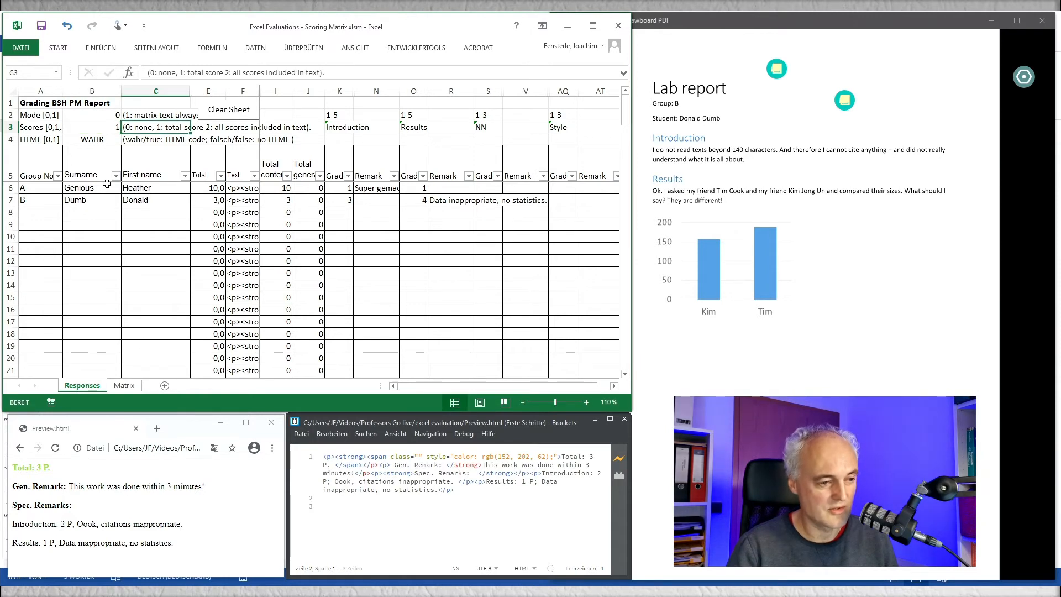
pyautogui.click(242, 200)
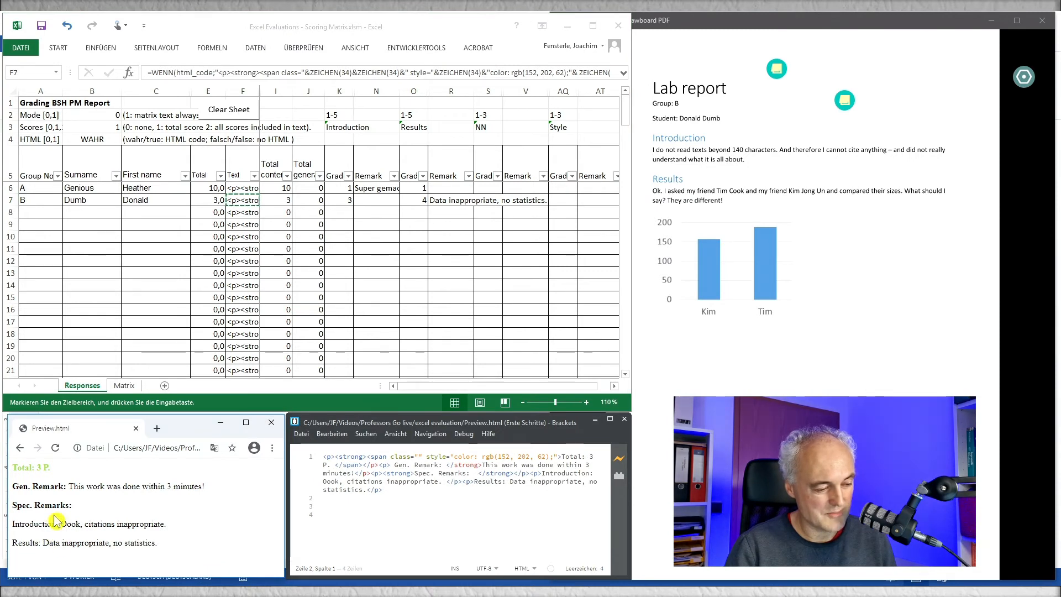
# Step: Set the Scores option to 0 and replace the code in Preview.html with the group B student's score-free feedback text
pyautogui.click(109, 131)
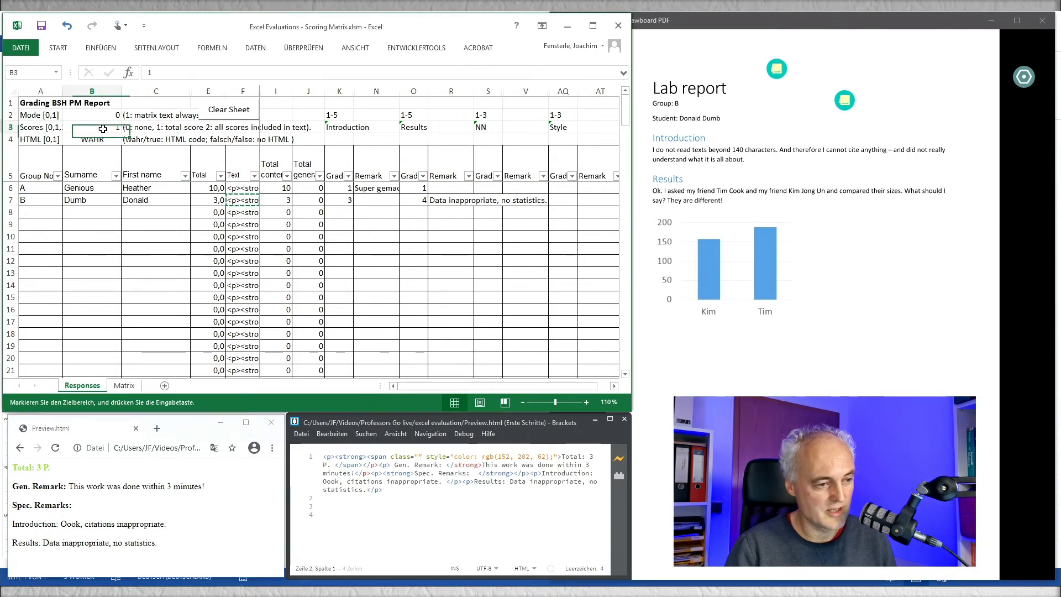
pyautogui.write('0')
pyautogui.press('Tab')
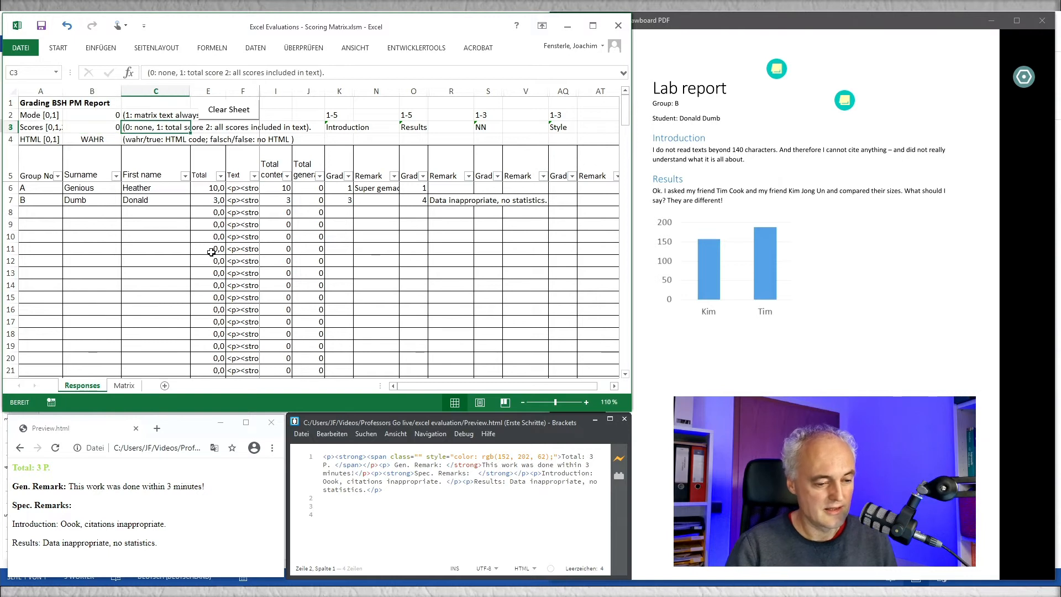
pyautogui.click(233, 200)
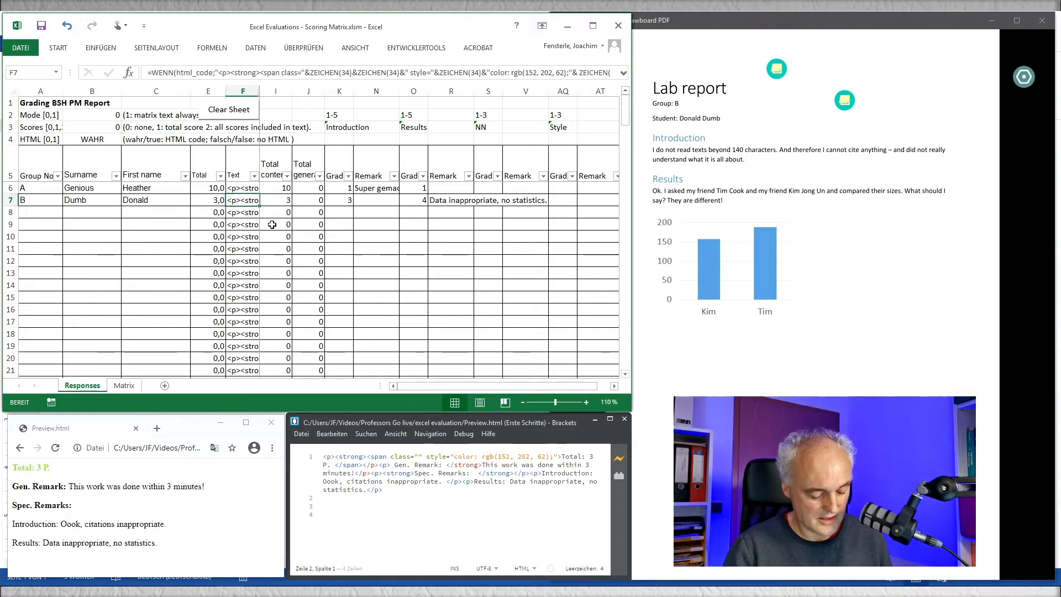
pyautogui.hotkey('ctrl', 'c')
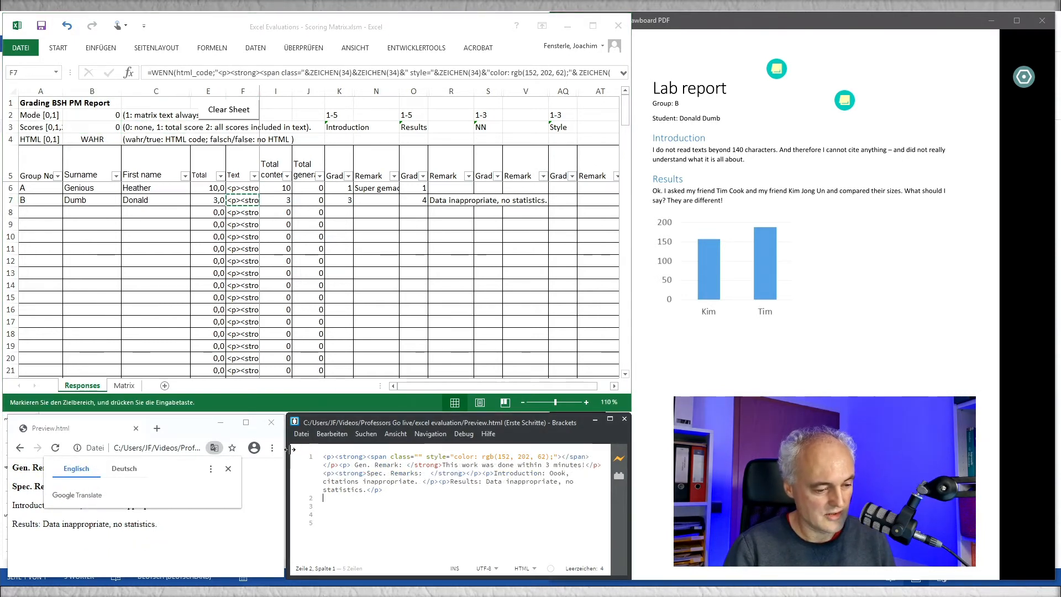
pyautogui.click(228, 469)
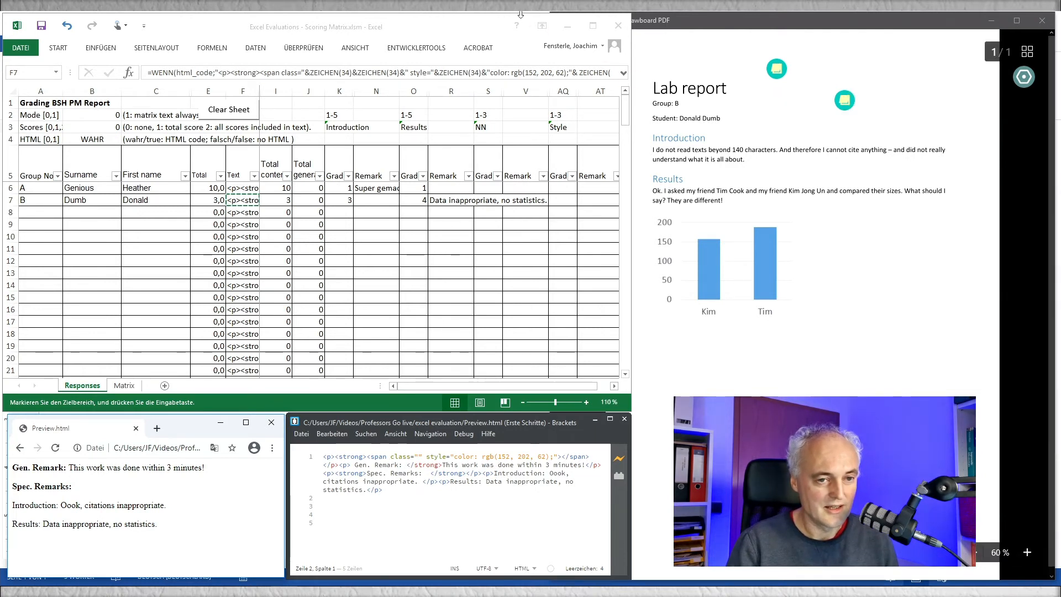
# Step: On the Matrix sheet, rename the NN grading category in the Score section as Figure Legends
pyautogui.click(496, 30)
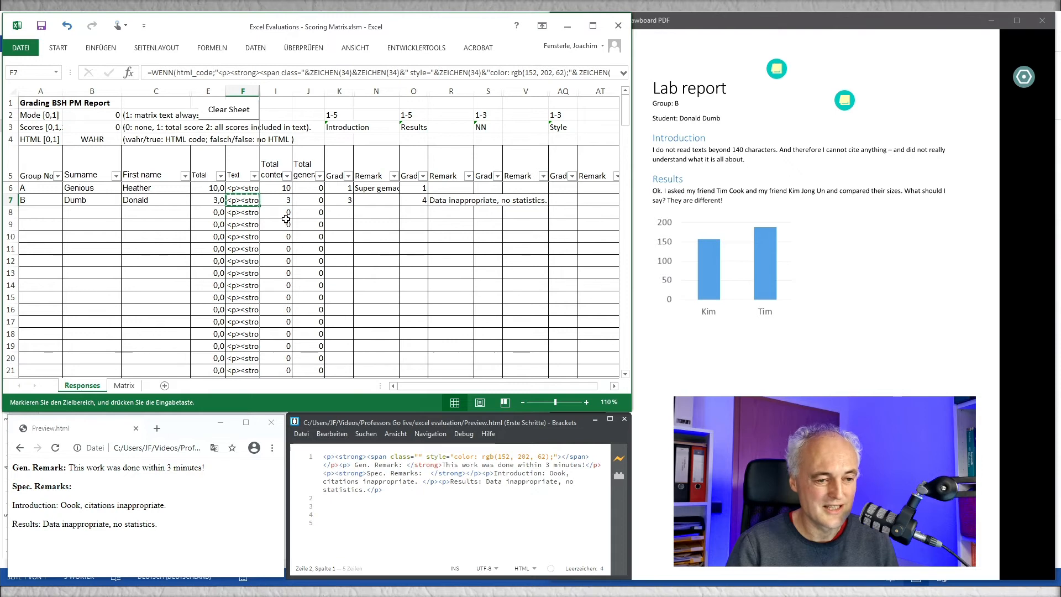
pyautogui.click(125, 386)
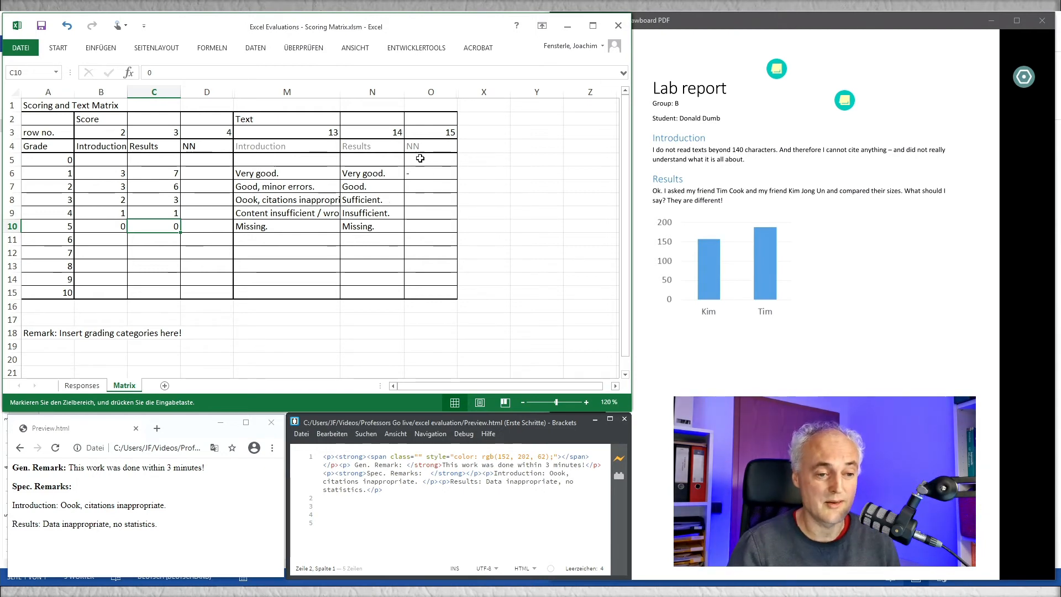
pyautogui.click(208, 147)
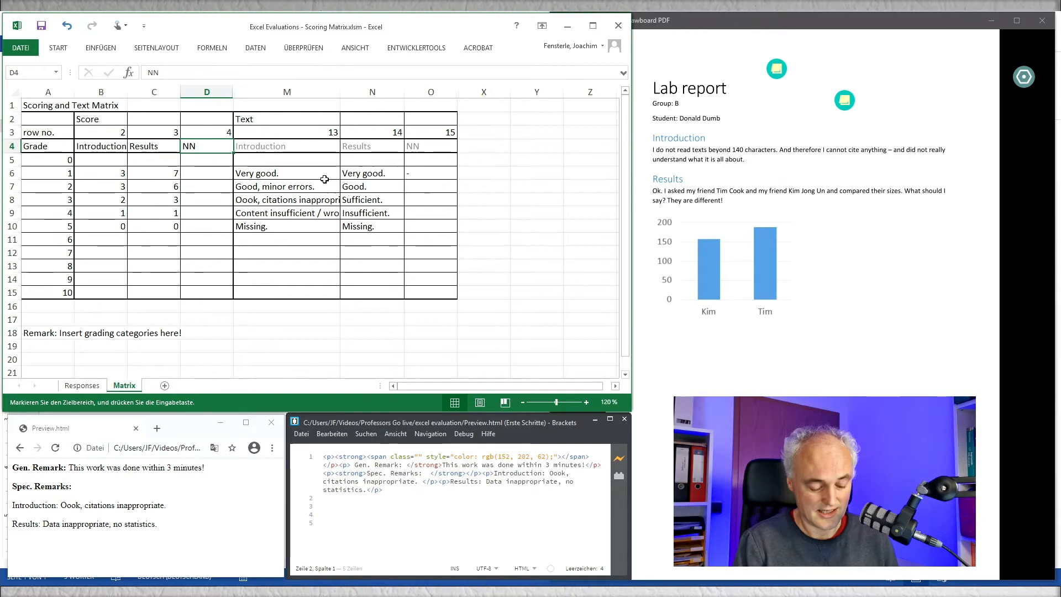
pyautogui.write('Figure Lege')
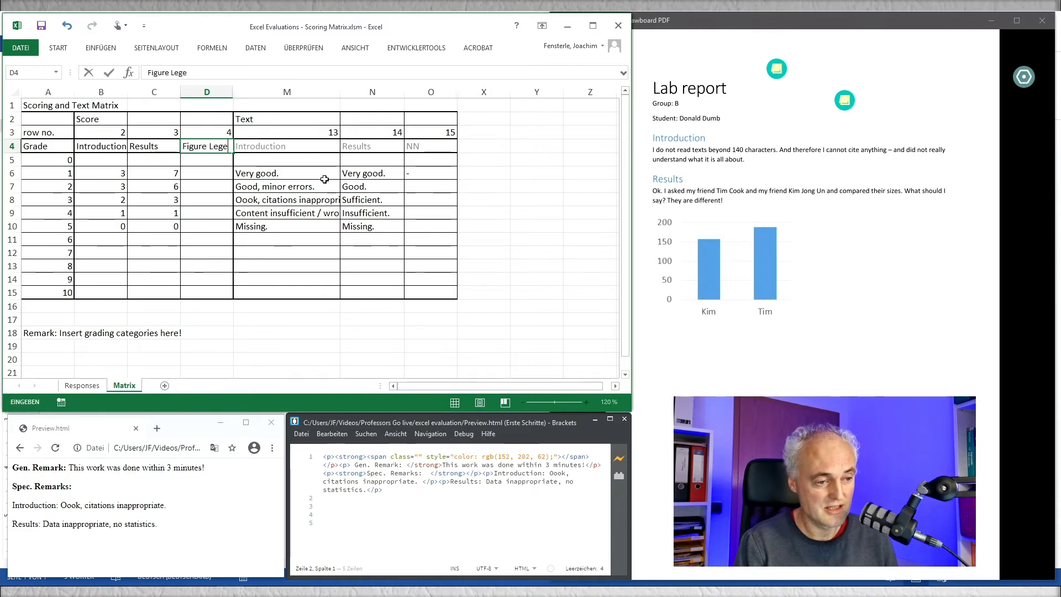
pyautogui.write('nds')
pyautogui.press('Tab')
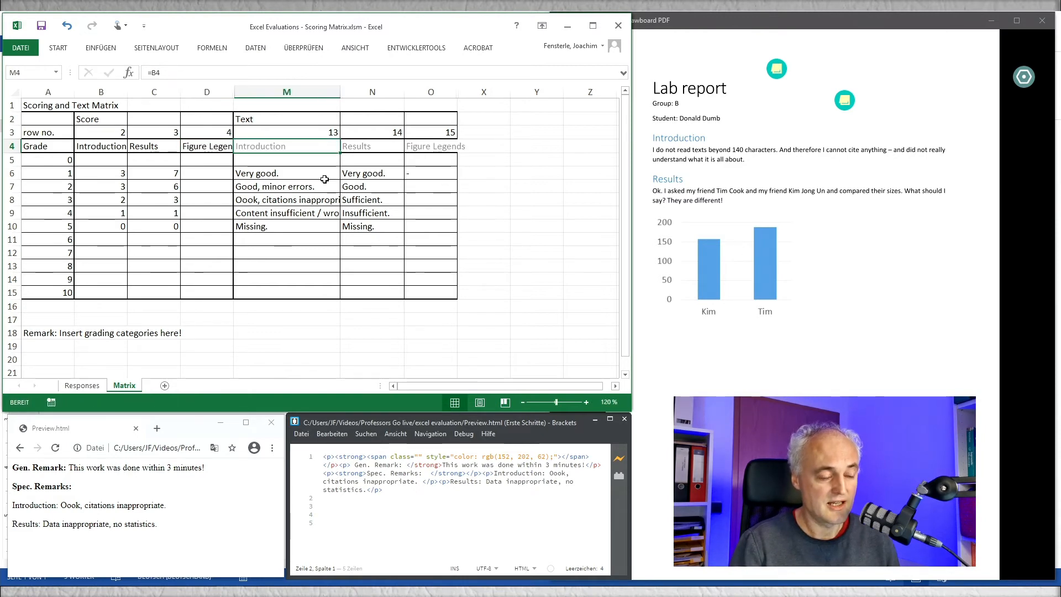
# Step: Enter the Figure Legends texts "Ok." for grade 1 and "Too short - should completely describe figure!" for grade 2
pyautogui.click(434, 174)
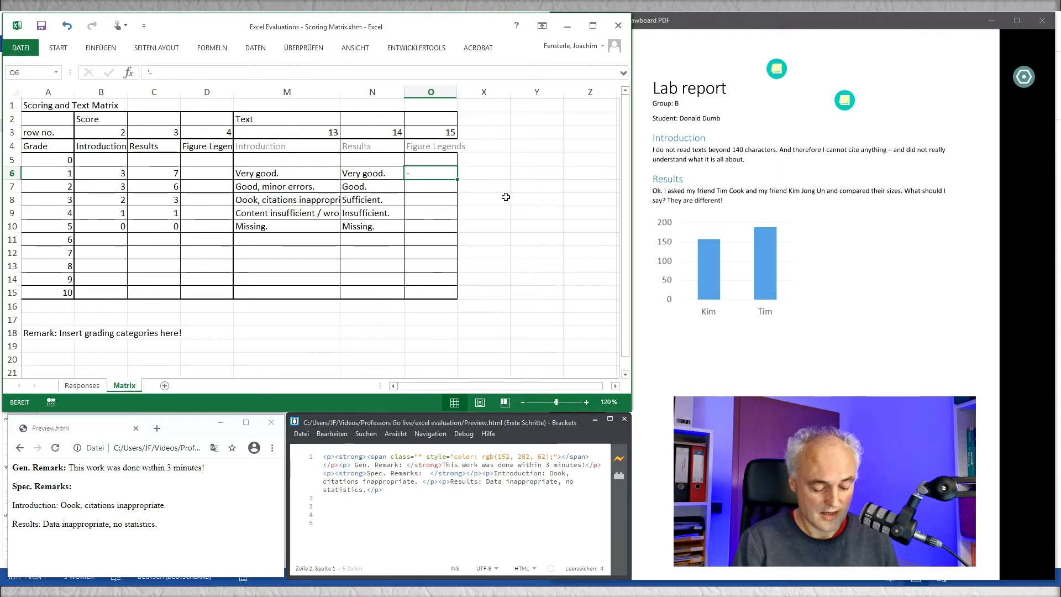
pyautogui.write('Ok')
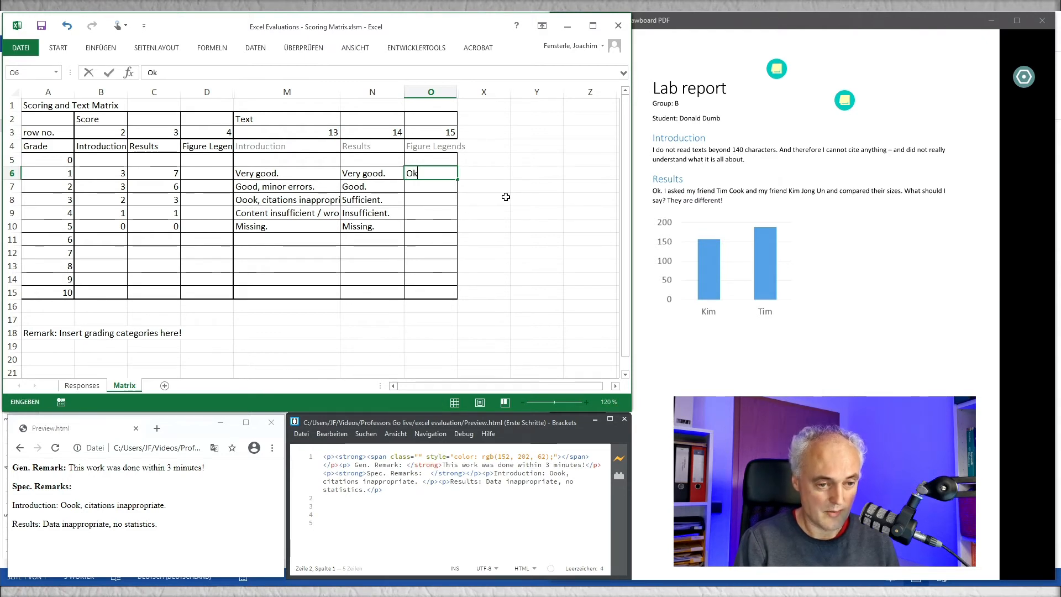
pyautogui.write('.')
pyautogui.press('Return')
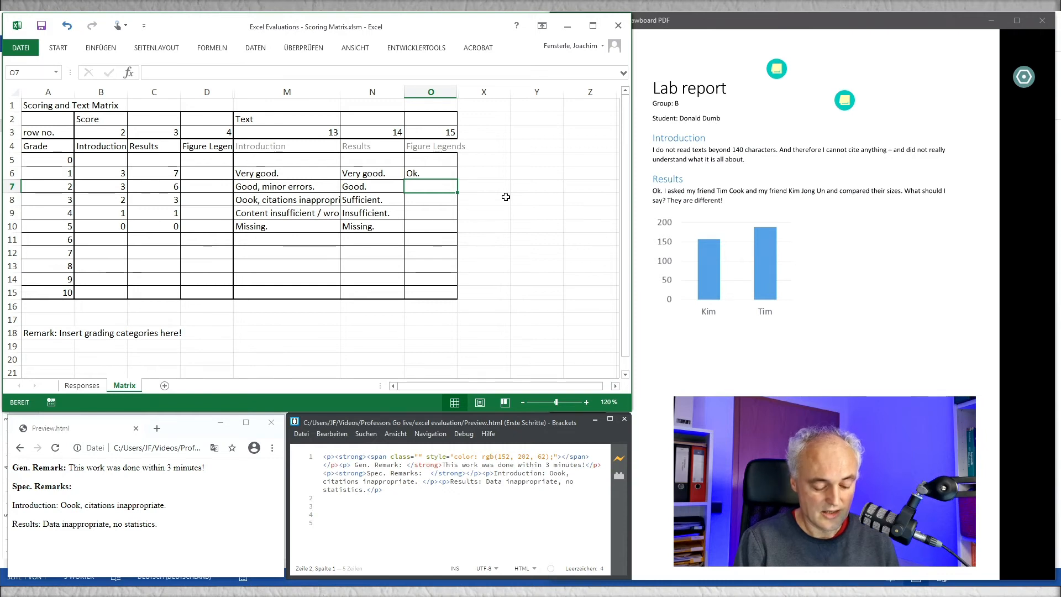
pyautogui.write('Too short - ')
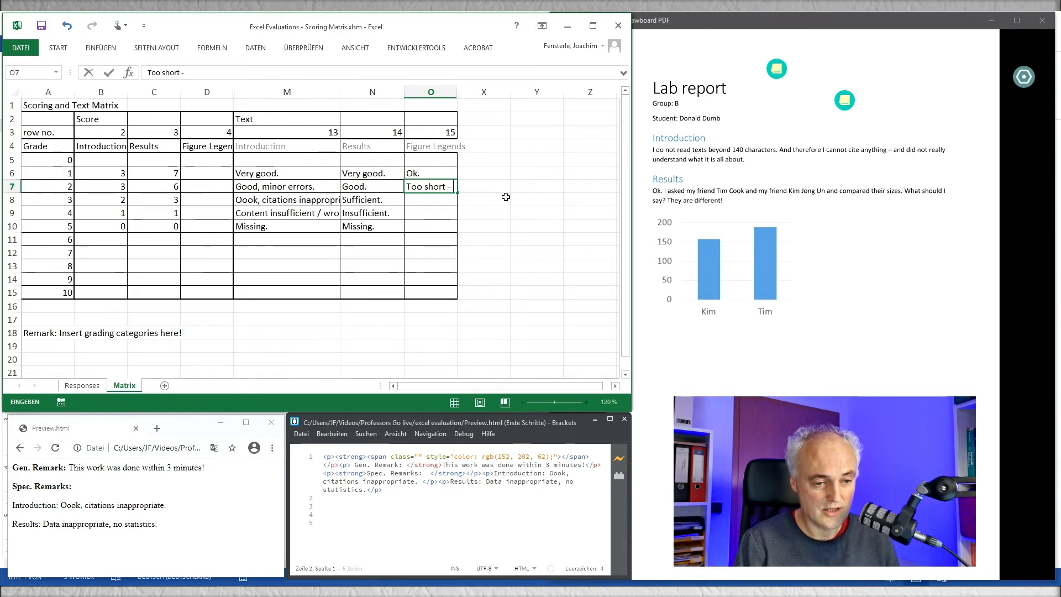
pyautogui.write('should comple')
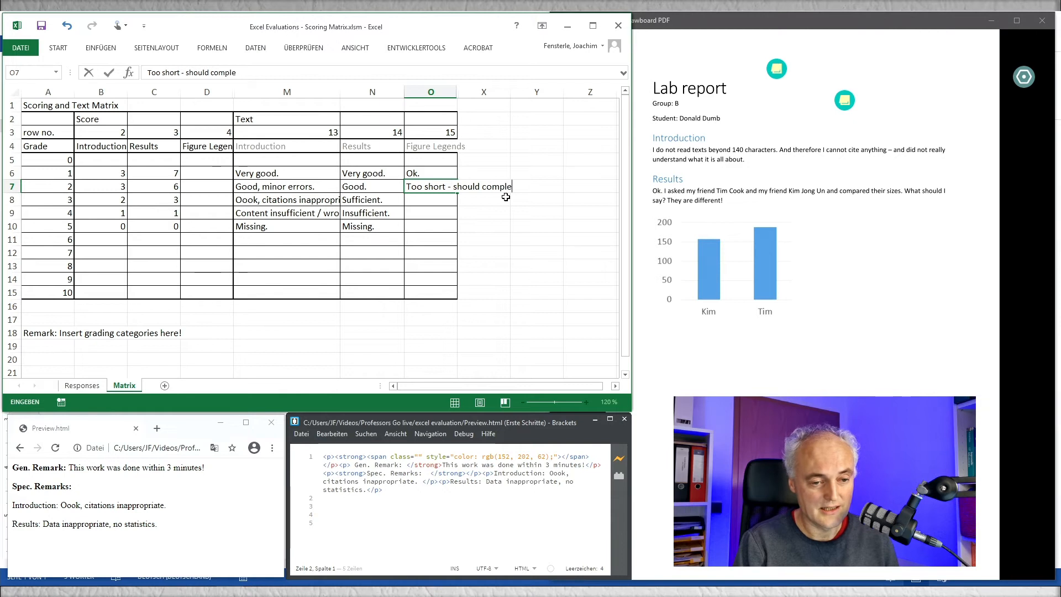
pyautogui.write('tely descri')
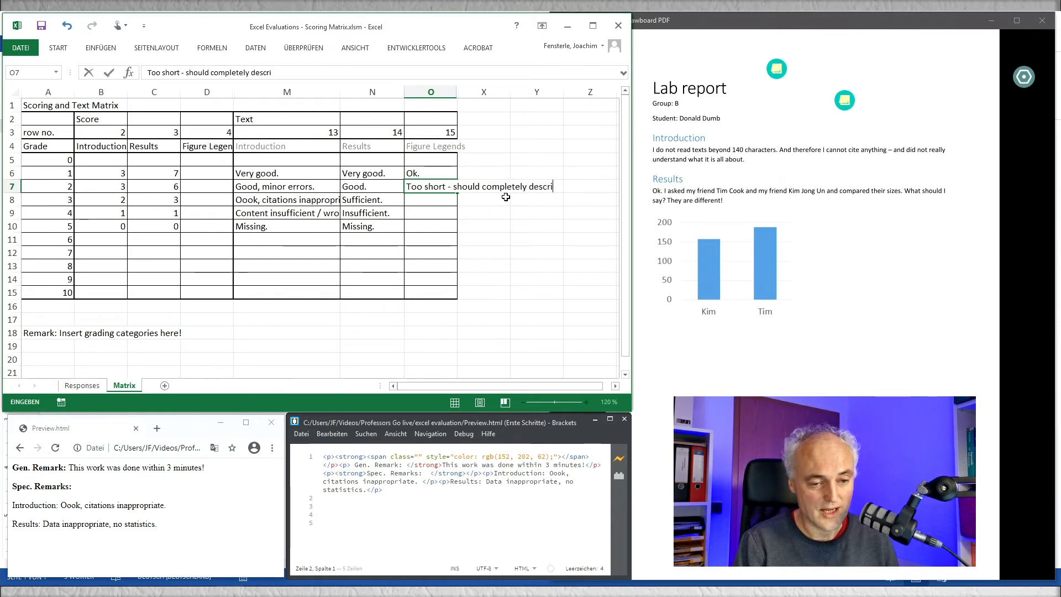
pyautogui.write('be figure!')
pyautogui.press('Tab')
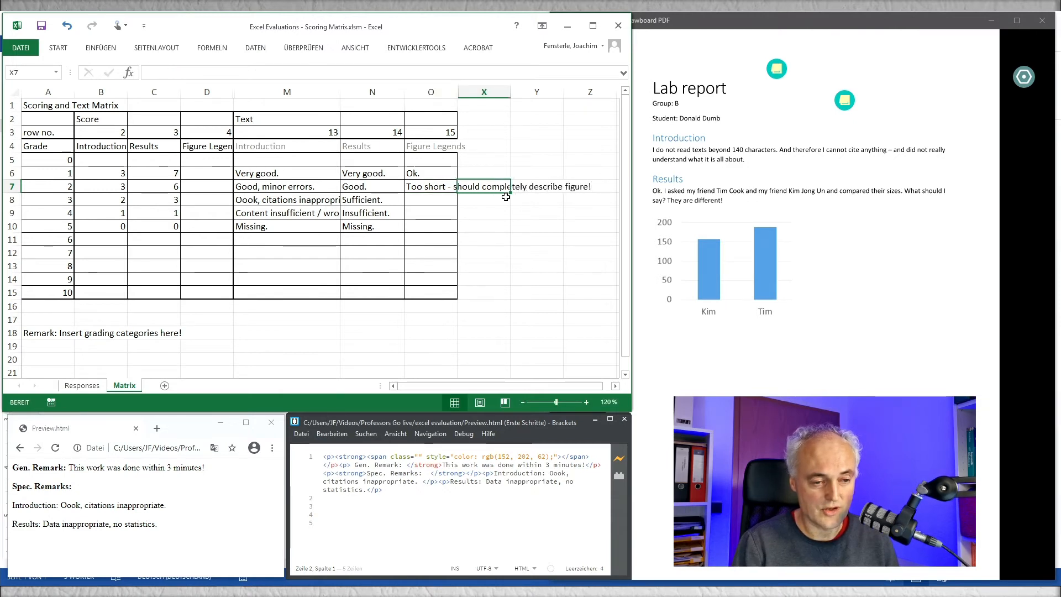
# Step: Enter "missing." as the Figure Legends text for grade 3
pyautogui.press('Return')
pyautogui.write('missin')
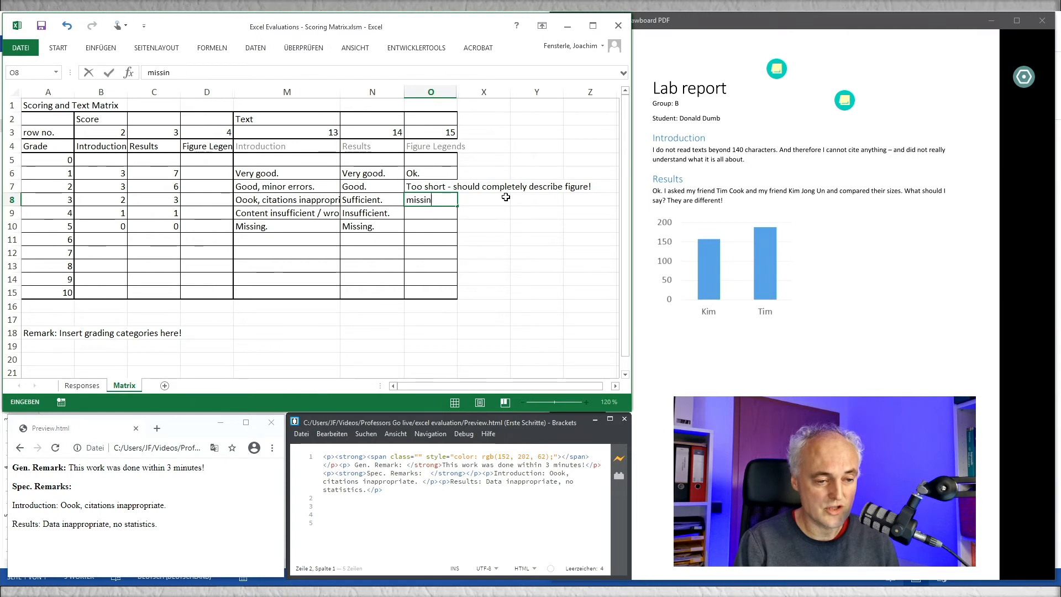
pyautogui.press('Tab')
pyautogui.press('Left')
pyautogui.press('Left')
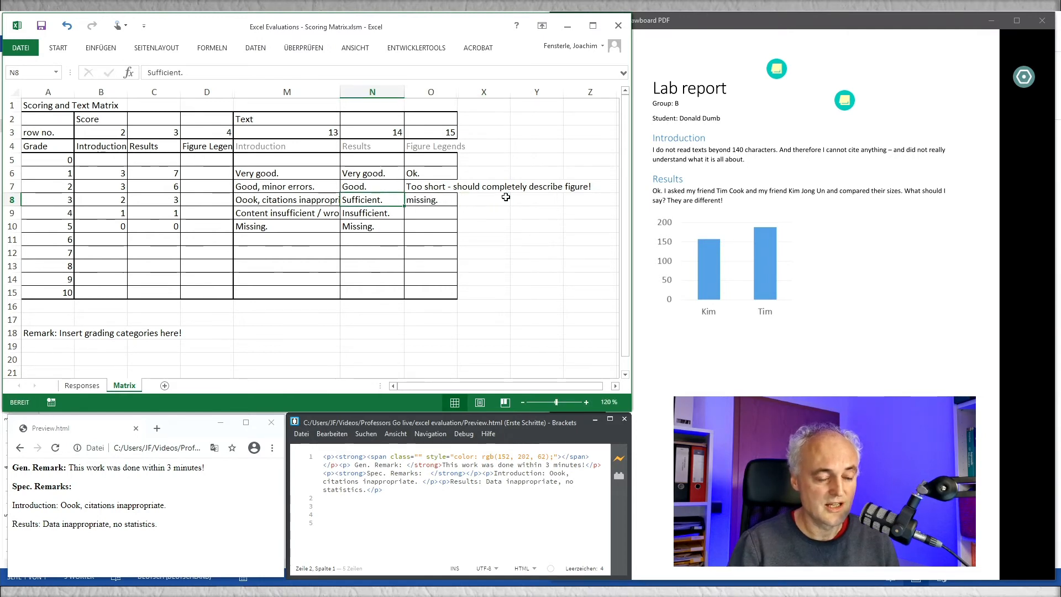
# Step: Enter the Figure Legends scores 0, -1 and -2 for grades 1, 2 and 3
pyautogui.click(212, 186)
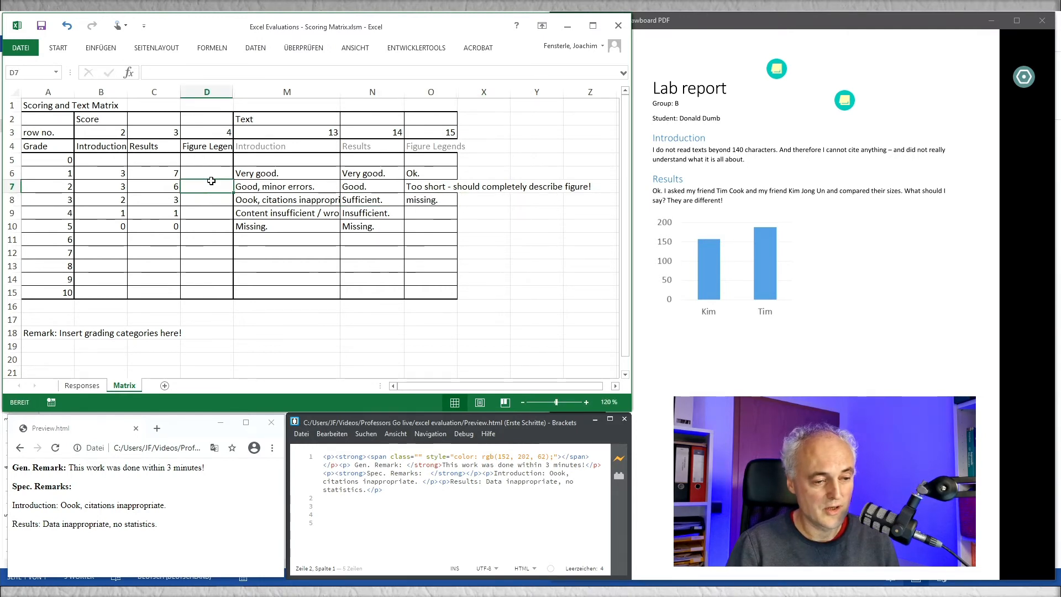
pyautogui.click(208, 175)
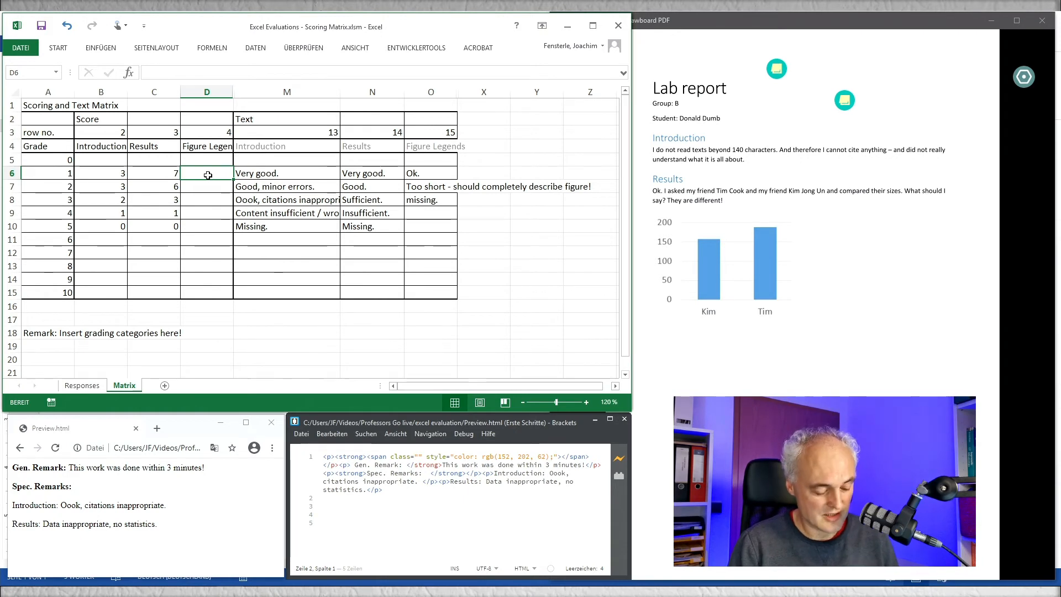
pyautogui.write('0')
pyautogui.press('Return')
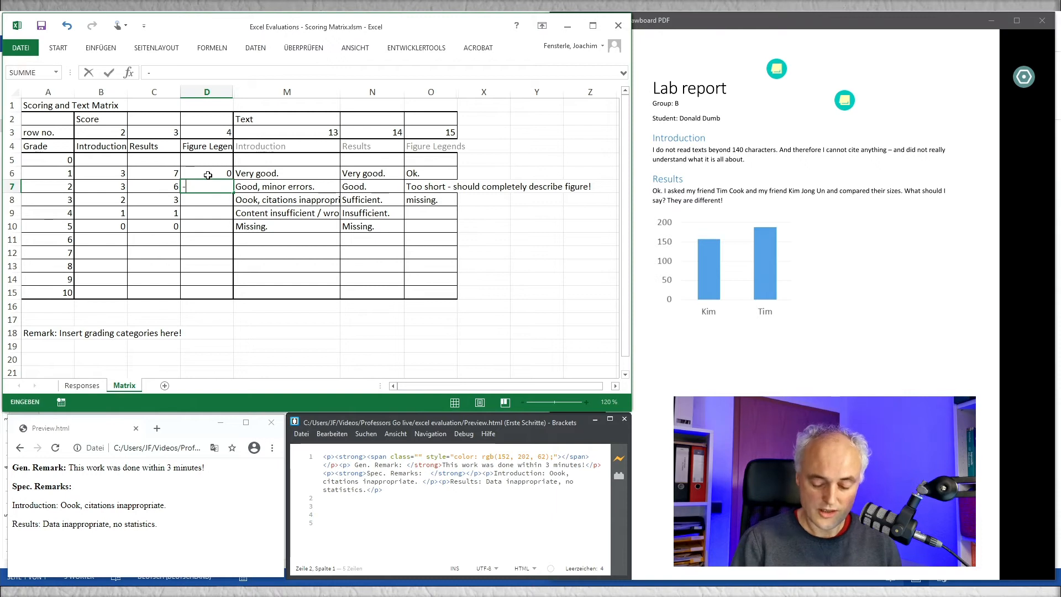
pyautogui.write('-1')
pyautogui.press('Return')
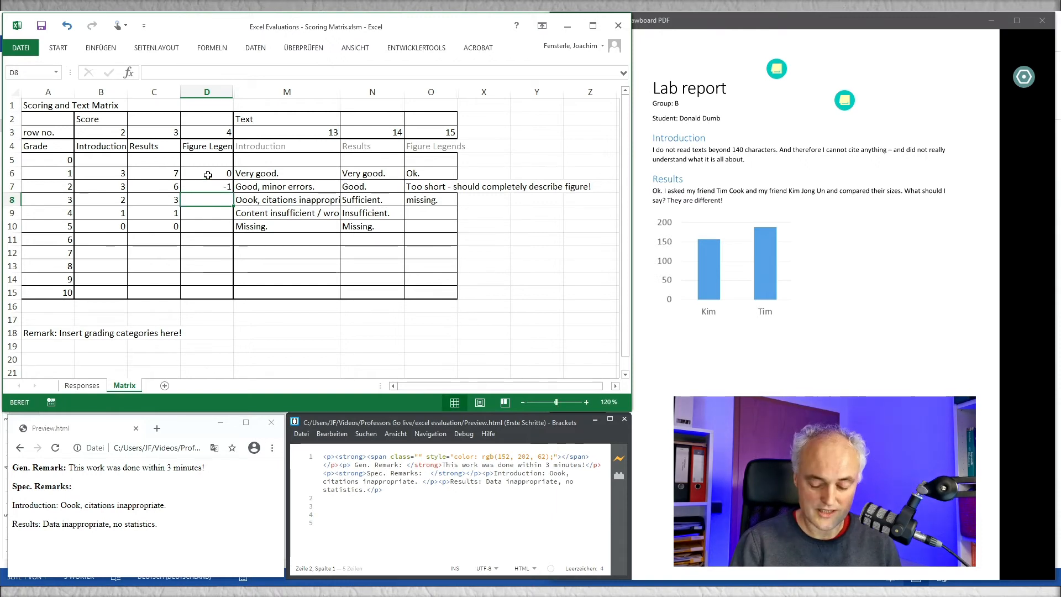
pyautogui.write('-2')
pyautogui.hotkey('ctrl', 'Return')
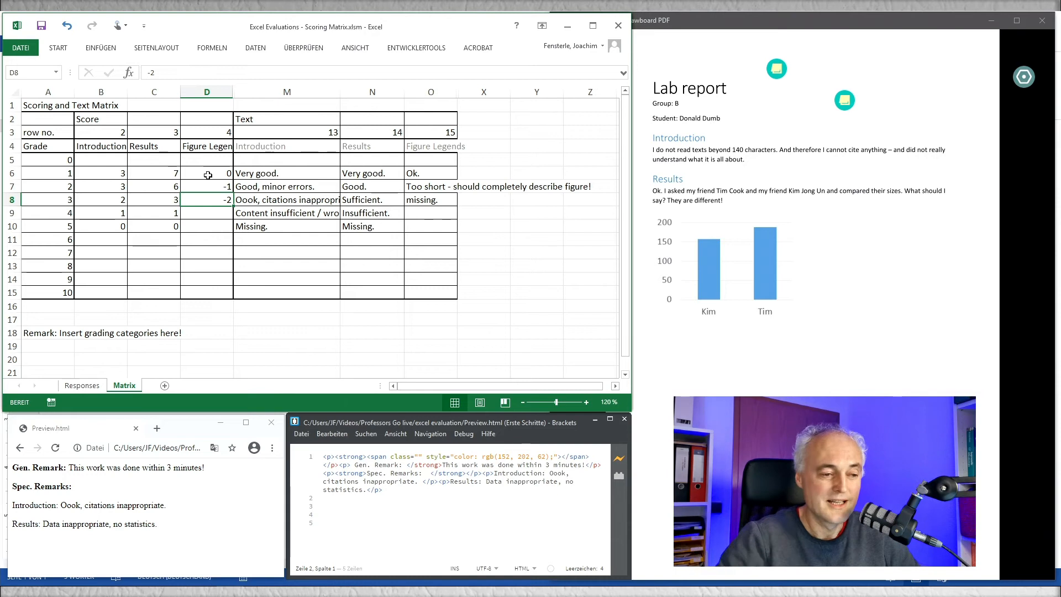
# Step: Set the Figure Legends score for grade 4 to -1 and go to that grade's empty Figure Legends text cell
pyautogui.press('Up')
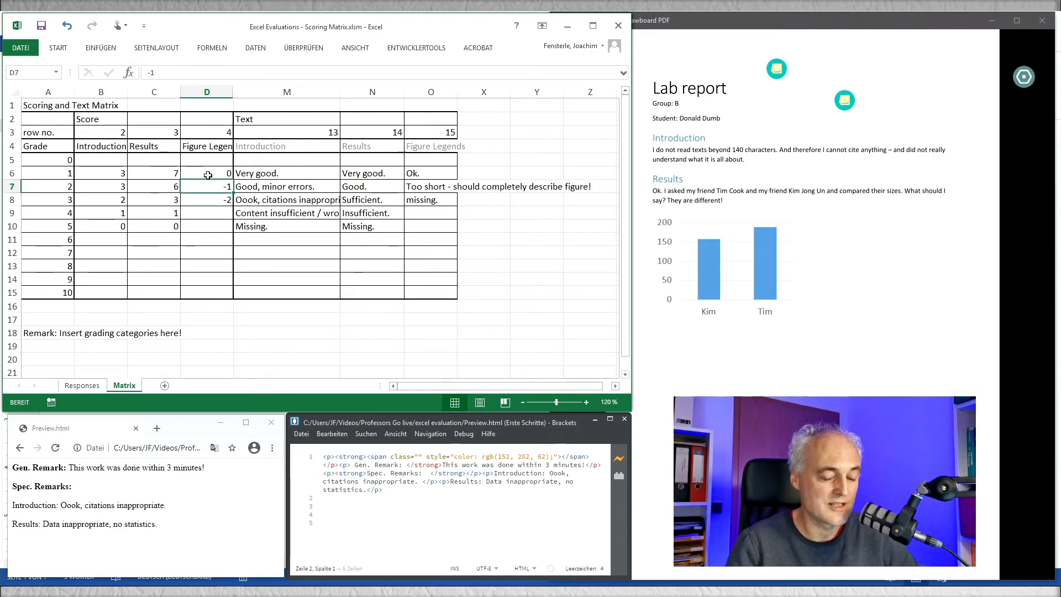
pyautogui.press('Down')
pyautogui.press('Down')
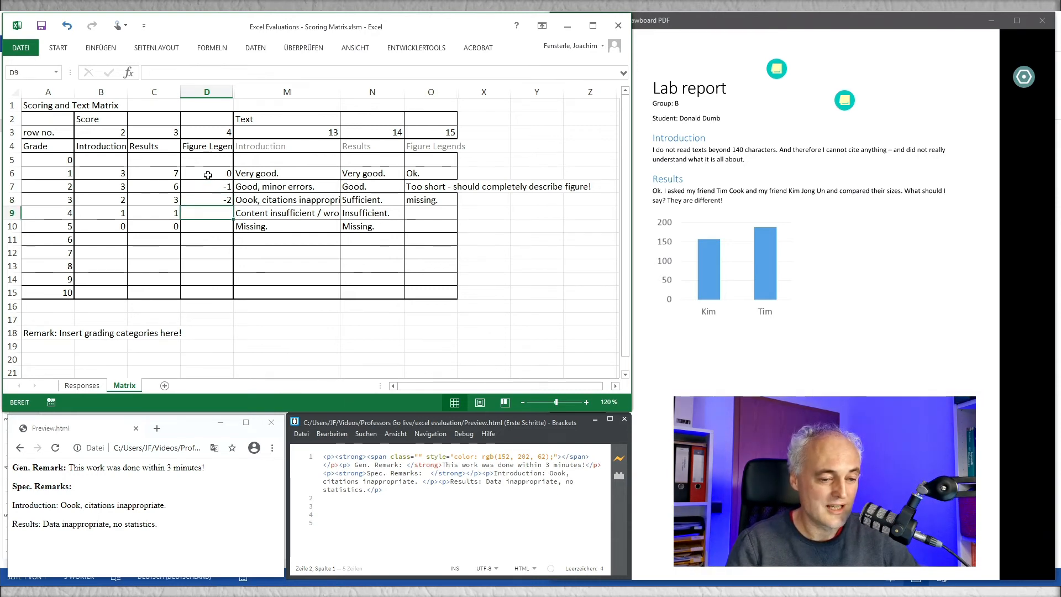
pyautogui.write('1')
pyautogui.press('Tab')
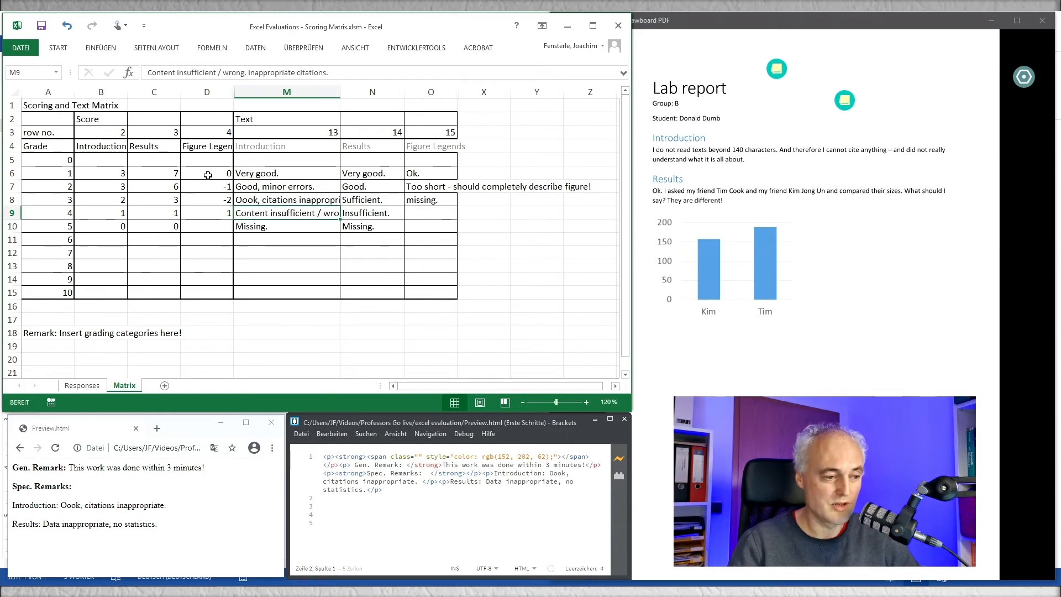
pyautogui.click(420, 217)
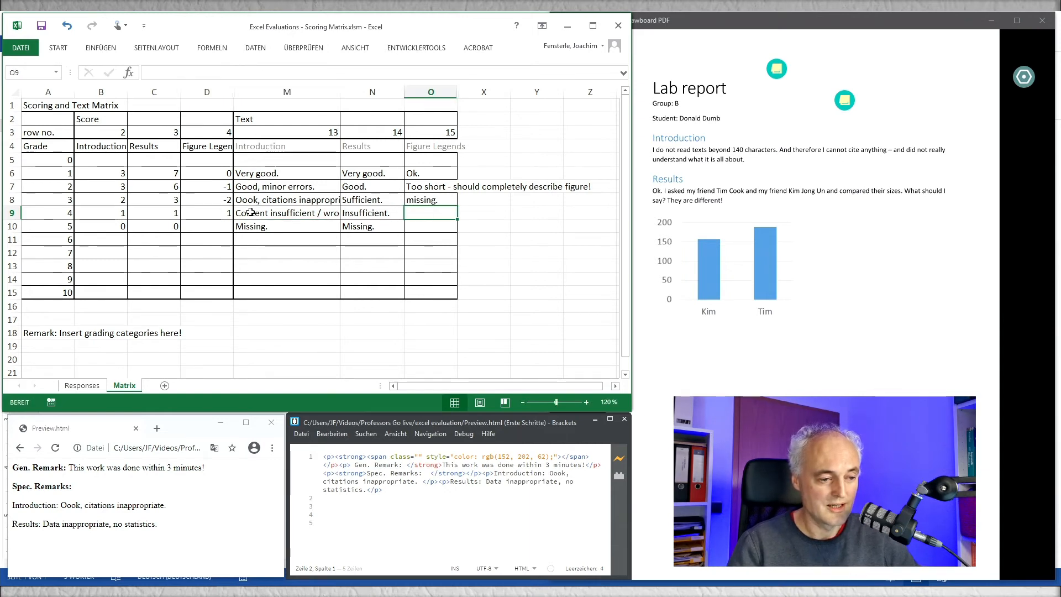
pyautogui.click(220, 213)
pyautogui.write('-')
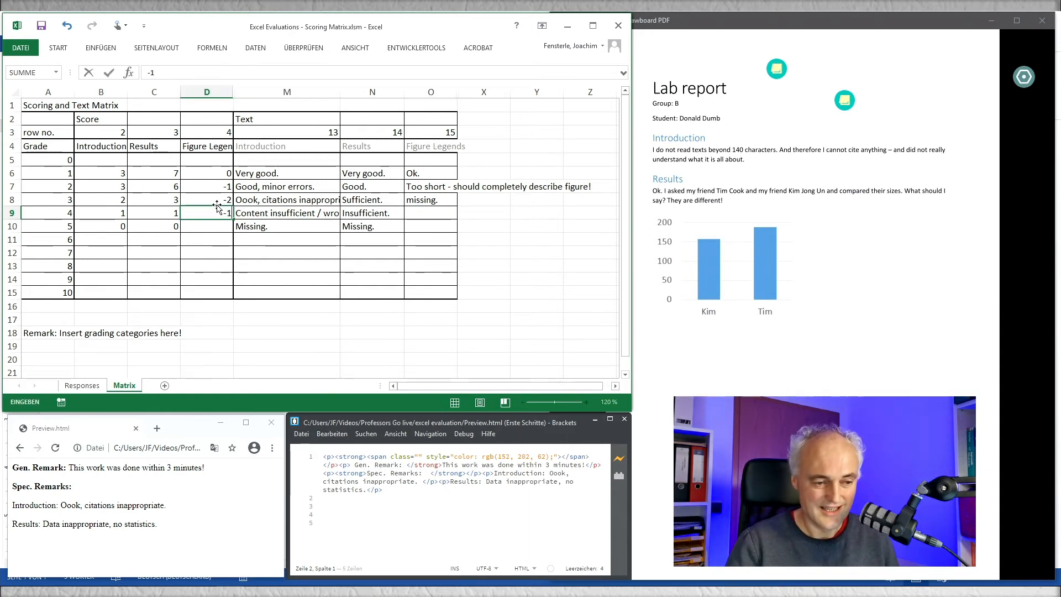
pyautogui.press('Tab')
pyautogui.press('Tab')
pyautogui.press('Tab')
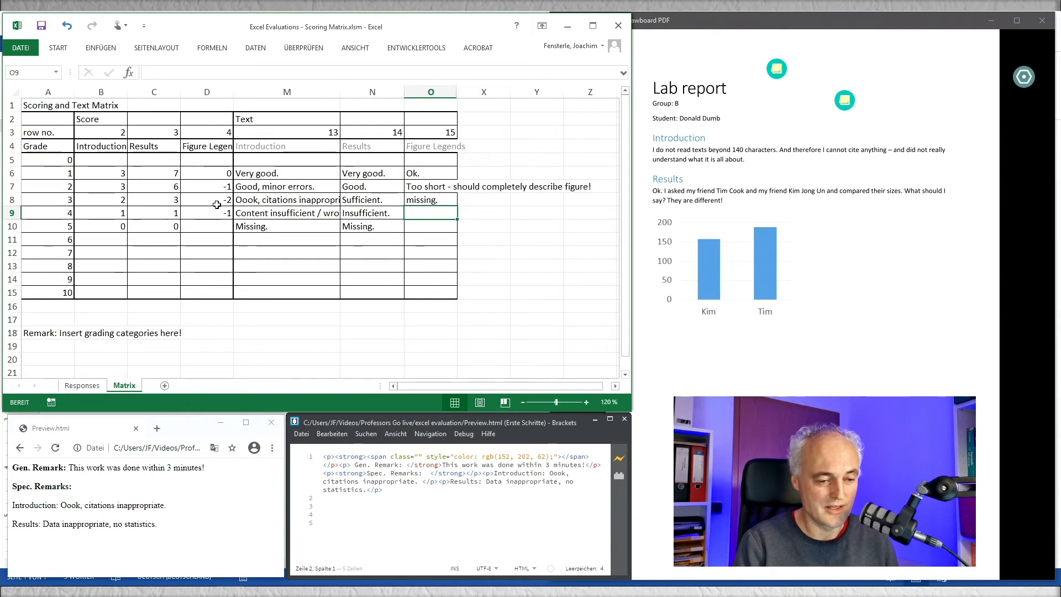
# Step: Enter "it's blue - i donn't like it." as the Figure Legends text for grade 4
pyautogui.write("it's bl")
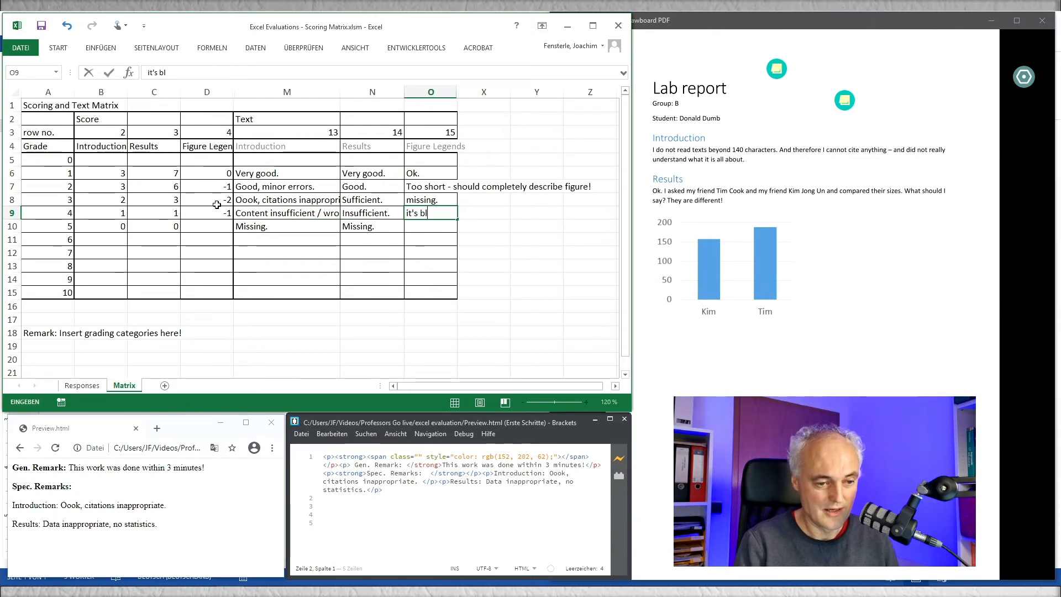
pyautogui.write("ue - i donn't like it")
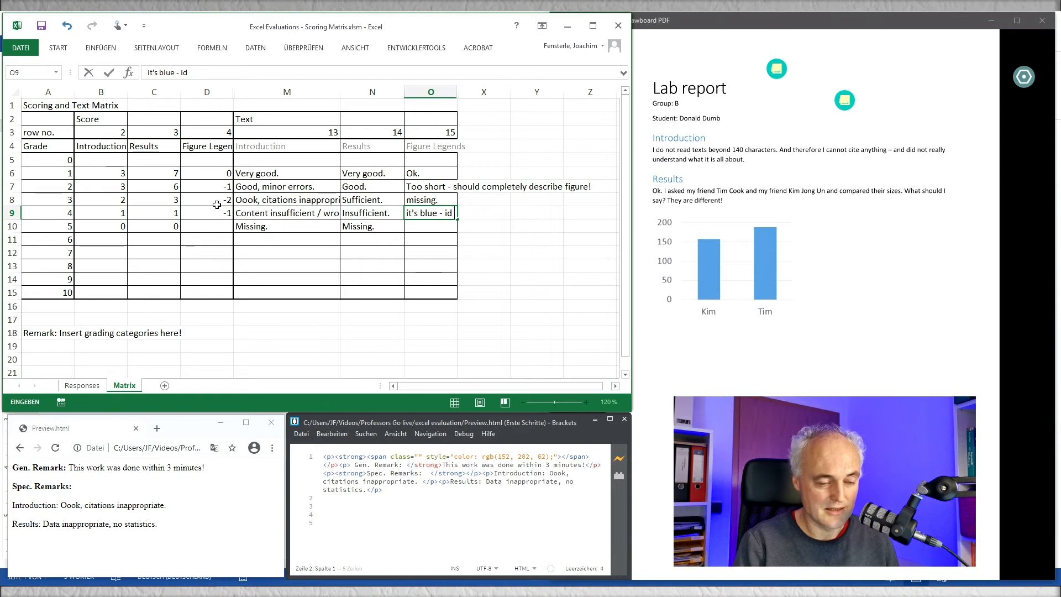
pyautogui.write('.')
pyautogui.hotkey('ctrl', 'Return')
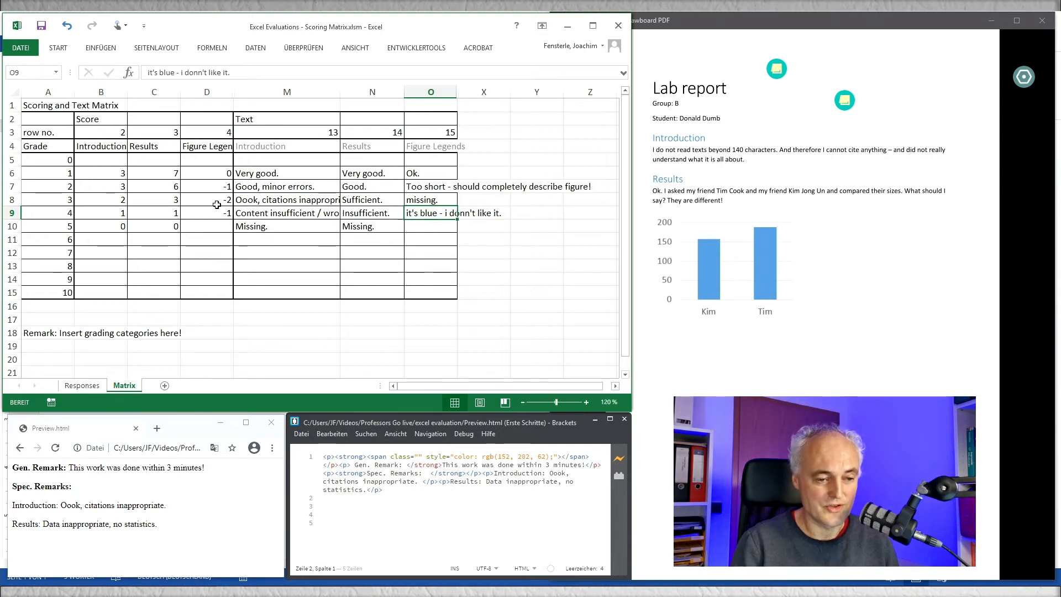
# Step: Clear the Figure Legends text and score for grade 4
pyautogui.press('Delete')
pyautogui.press('Left')
pyautogui.press('Left')
pyautogui.press('Left')
pyautogui.press('Left')
pyautogui.press('Right')
pyautogui.press('Delete')
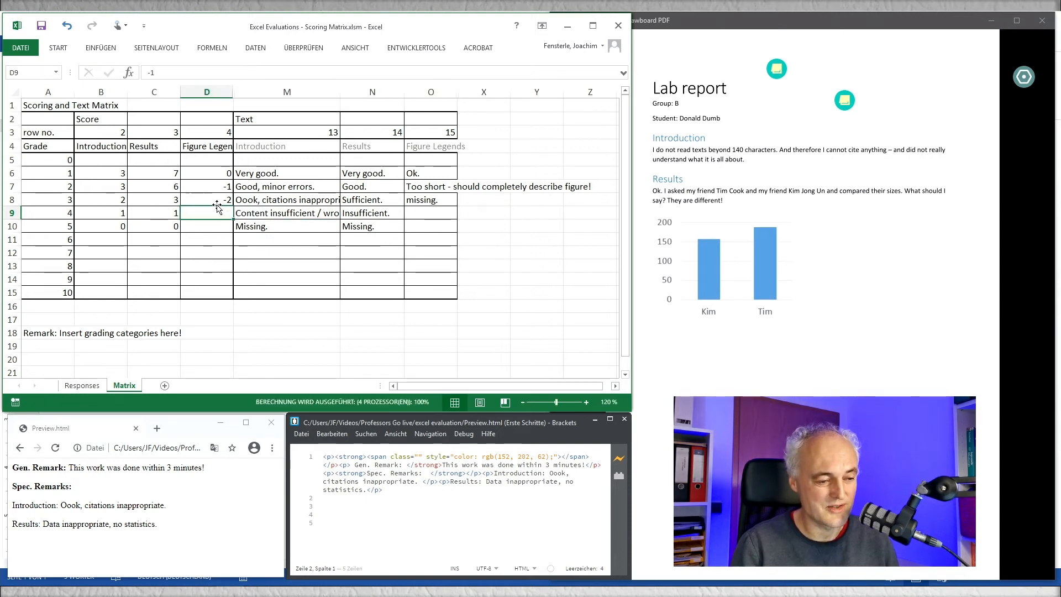
pyautogui.press('Left')
pyautogui.press('Right')
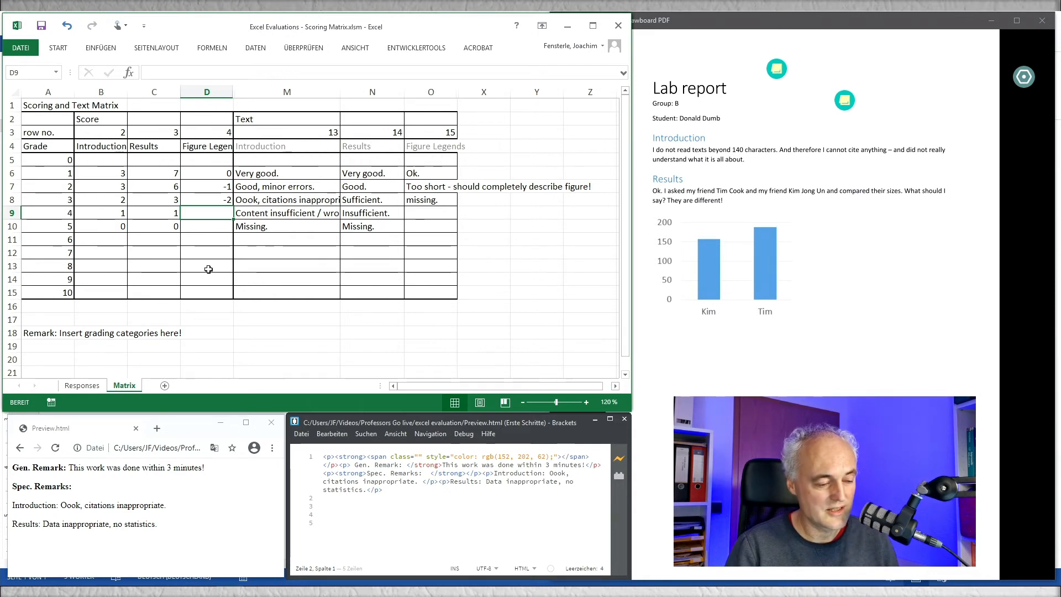
# Step: Go to group A's Figure Legends grade on the Responses sheet and view the group A lab report in Drawboard PDF
pyautogui.click(82, 385)
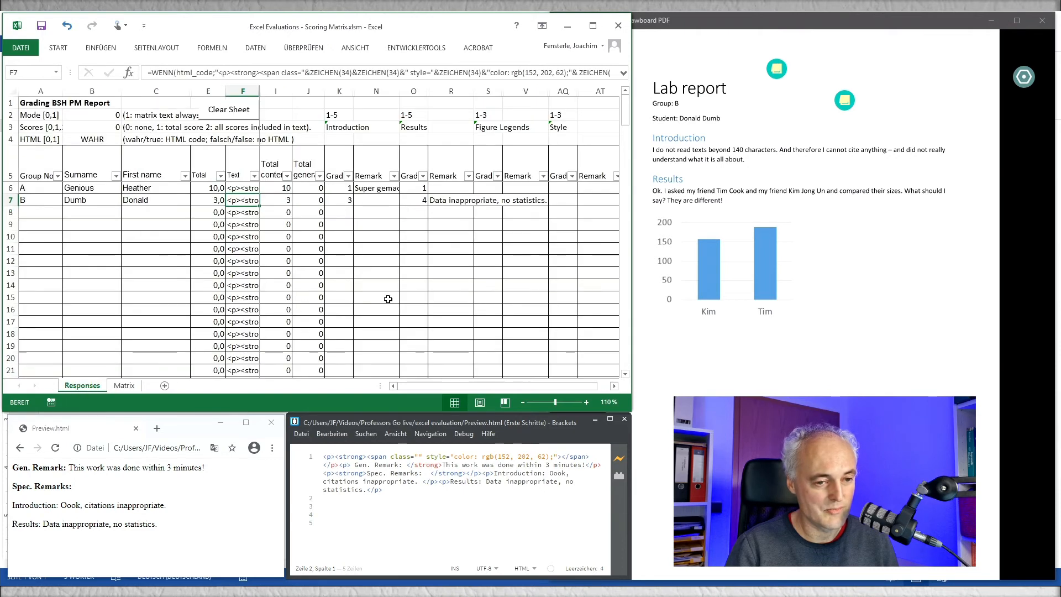
pyautogui.click(486, 186)
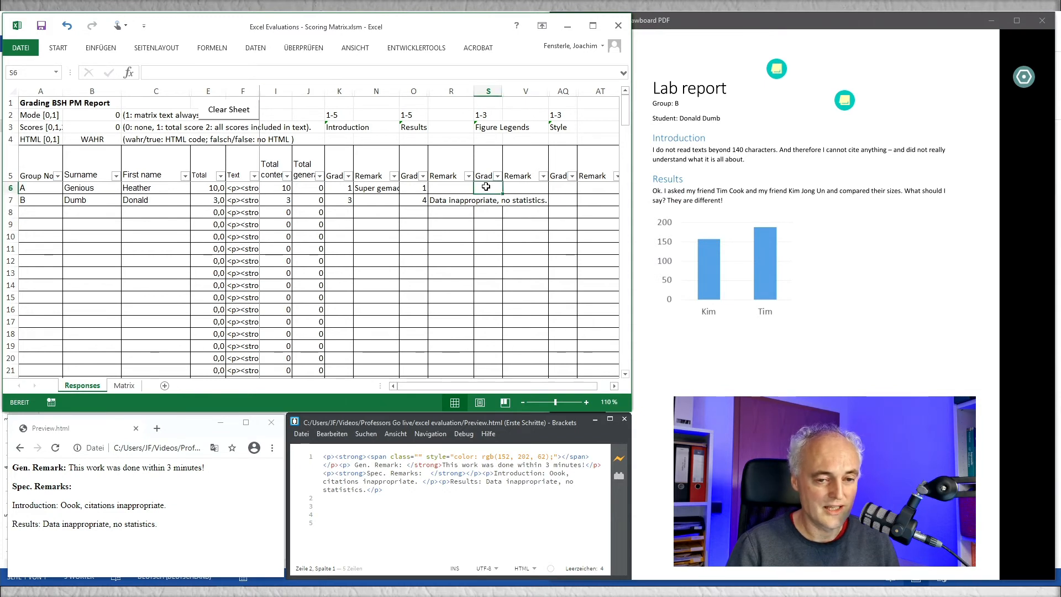
pyautogui.click(707, 81)
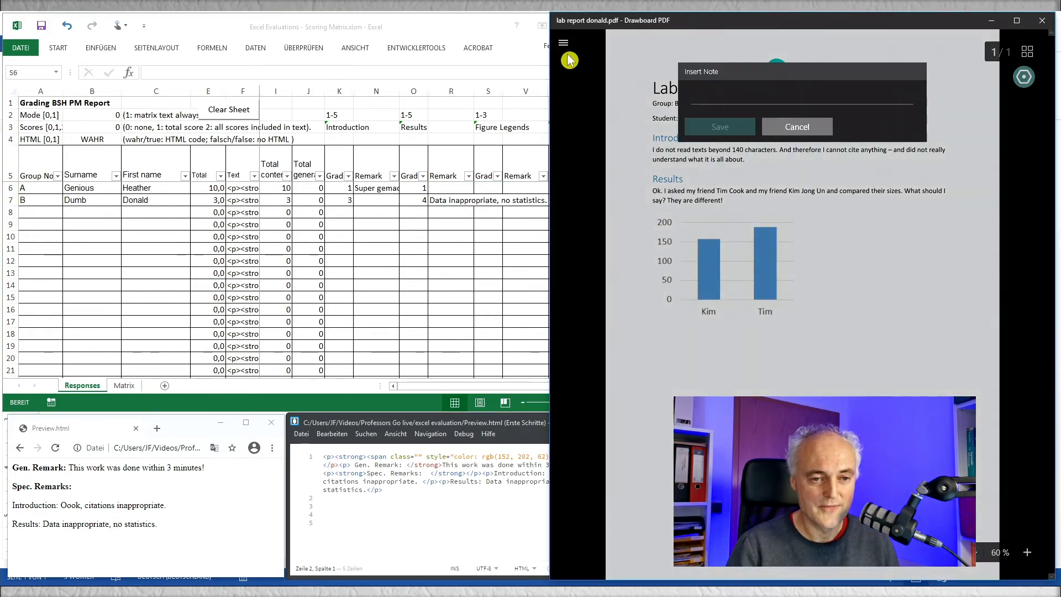
pyautogui.click(781, 122)
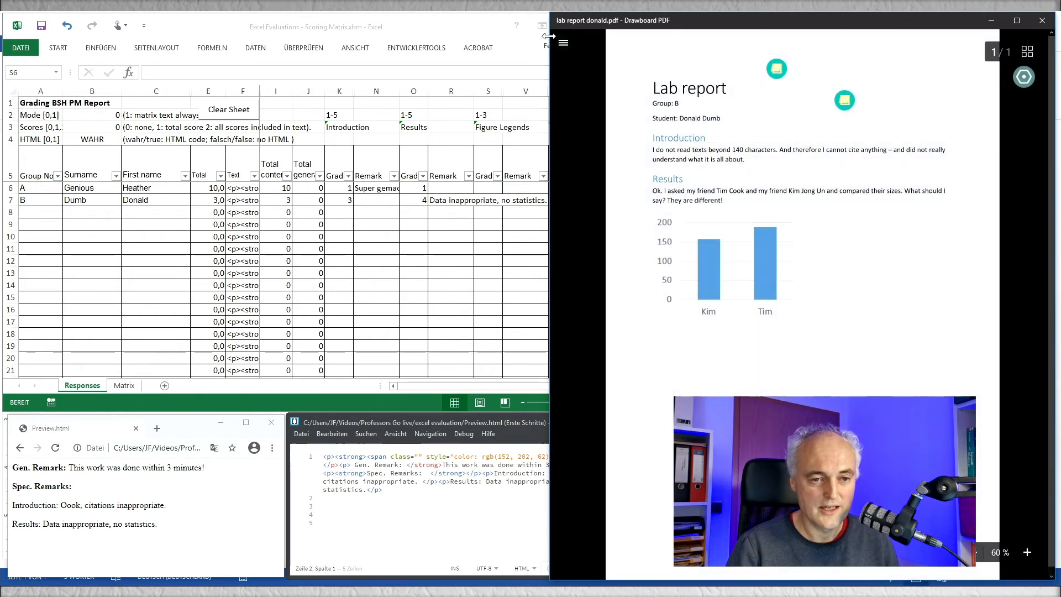
pyautogui.click(563, 42)
pyautogui.click(630, 365)
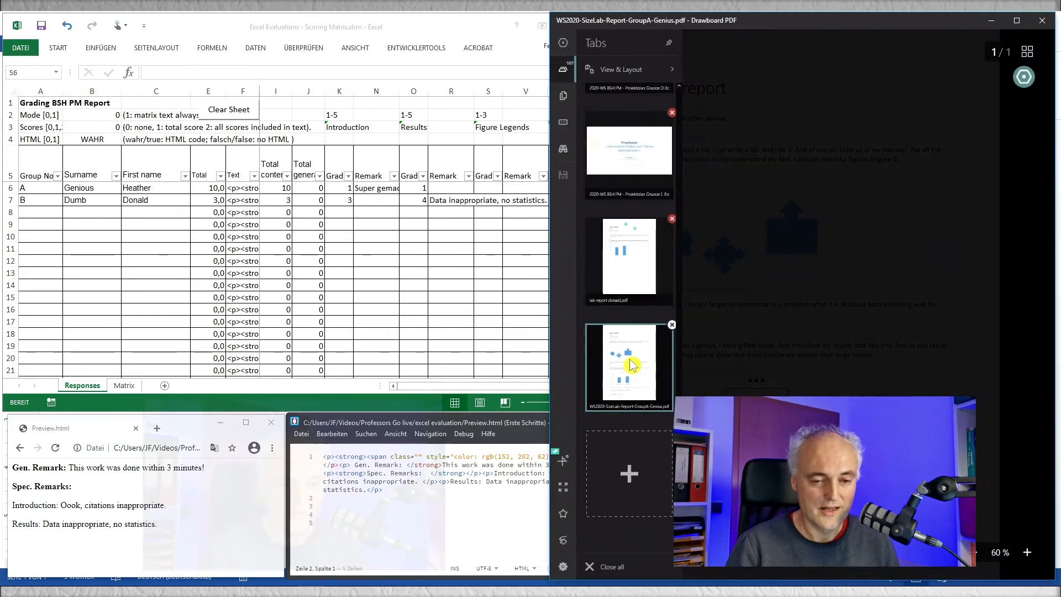
pyautogui.click(563, 49)
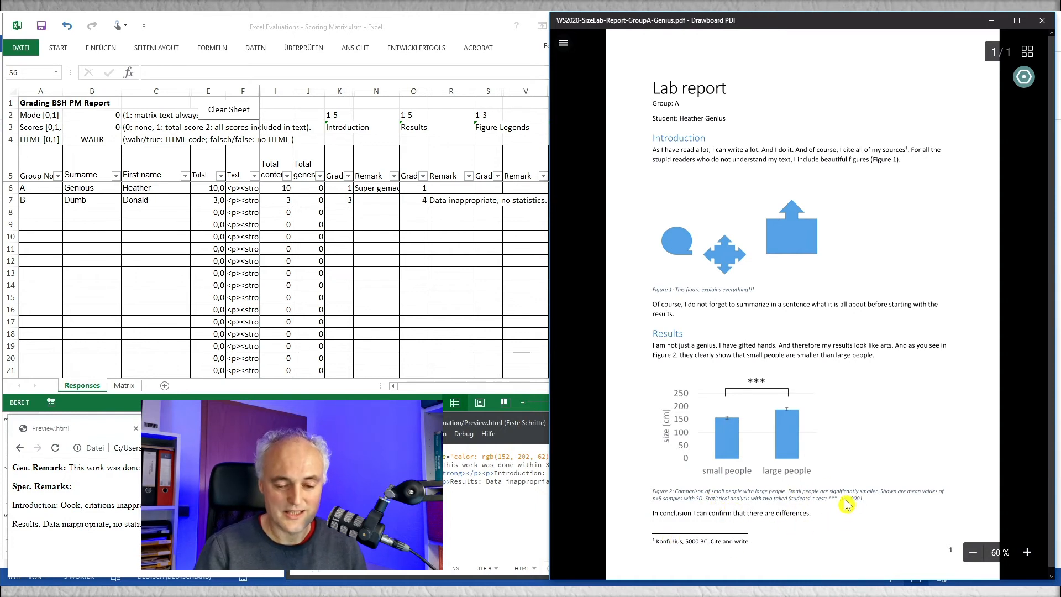
# Step: Switch the PDF viewer back to the group B lab report
pyautogui.click(565, 46)
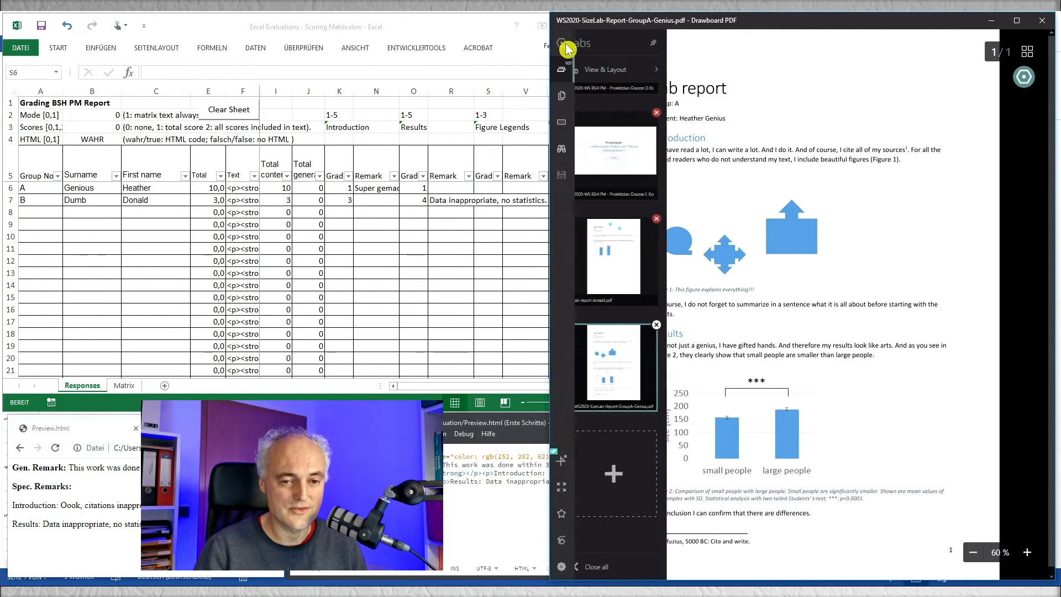
pyautogui.click(637, 243)
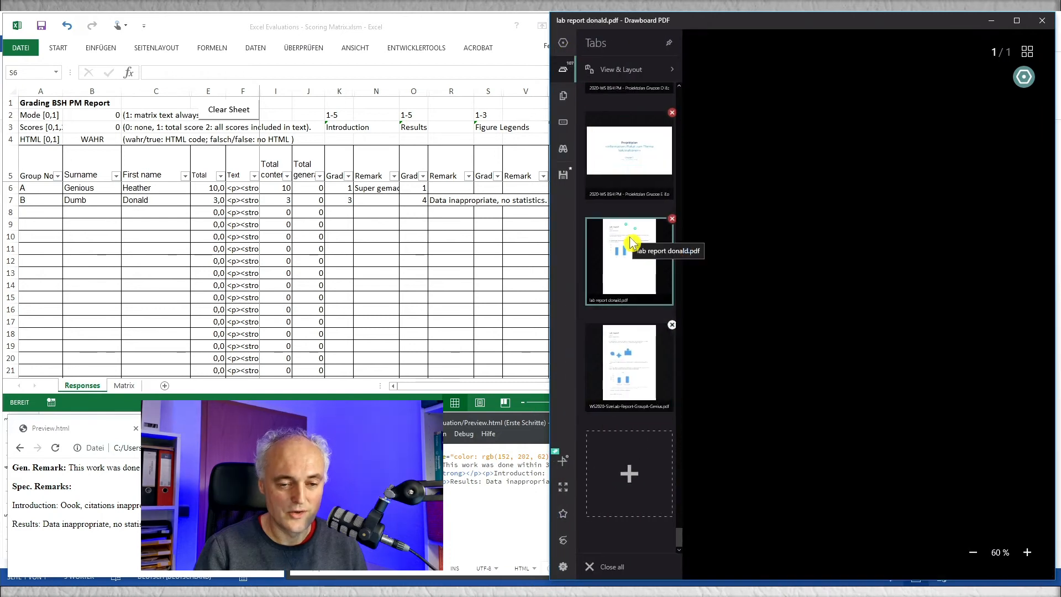
pyautogui.click(562, 48)
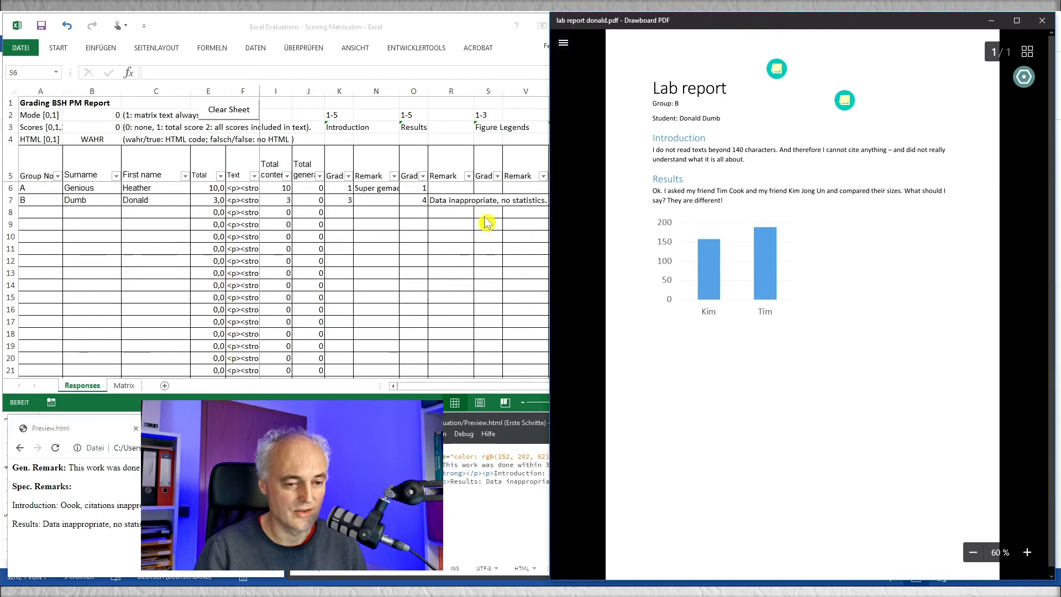
# Step: Enter Figure Legends grade 1 for the group A student and grade 3 for the group B student
pyautogui.click(486, 190)
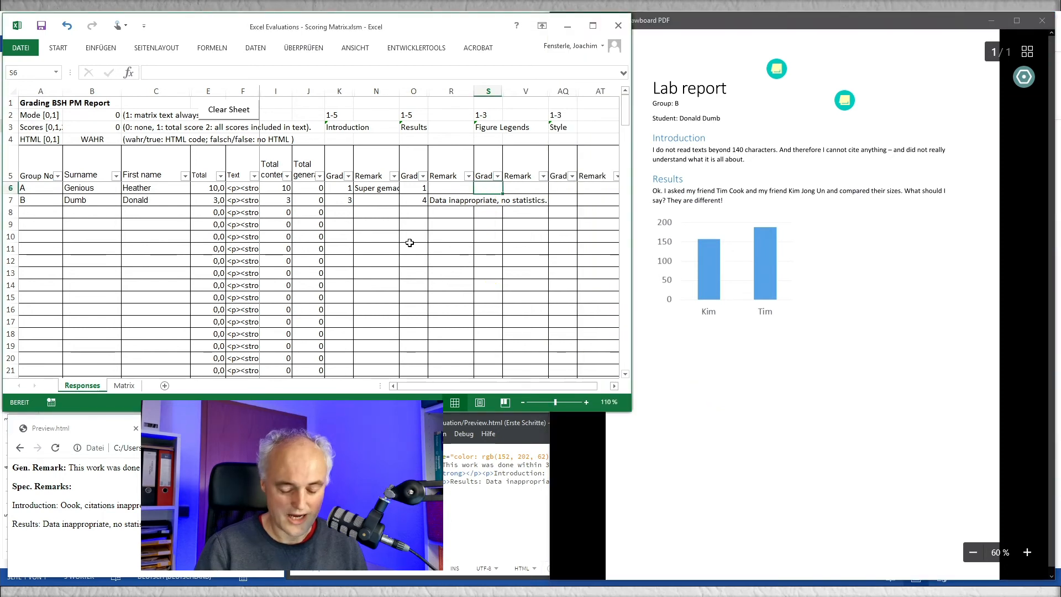
pyautogui.write('1')
pyautogui.press('Return')
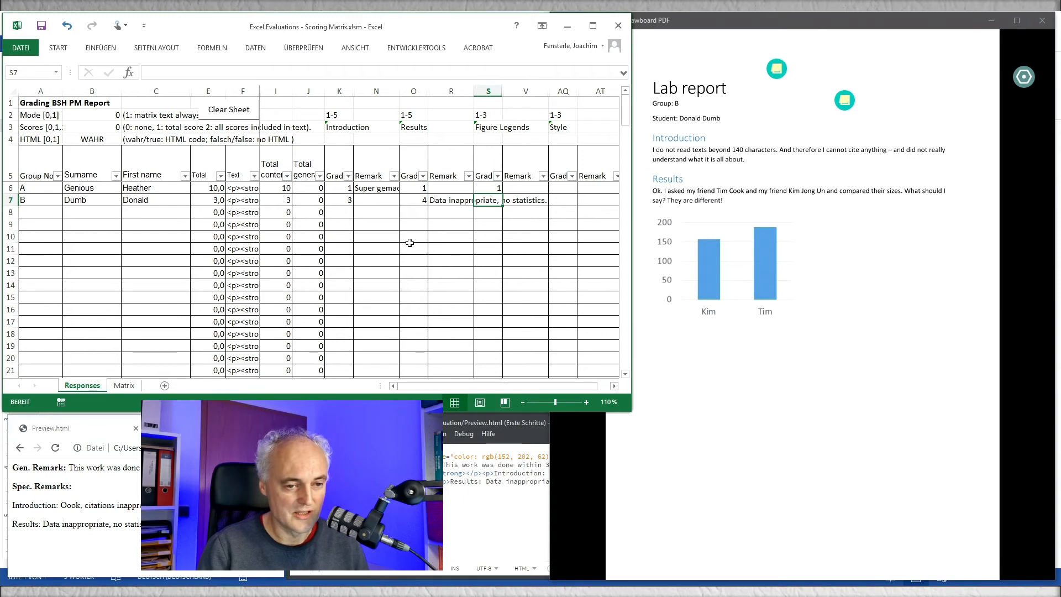
pyautogui.write('3')
pyautogui.press('Tab')
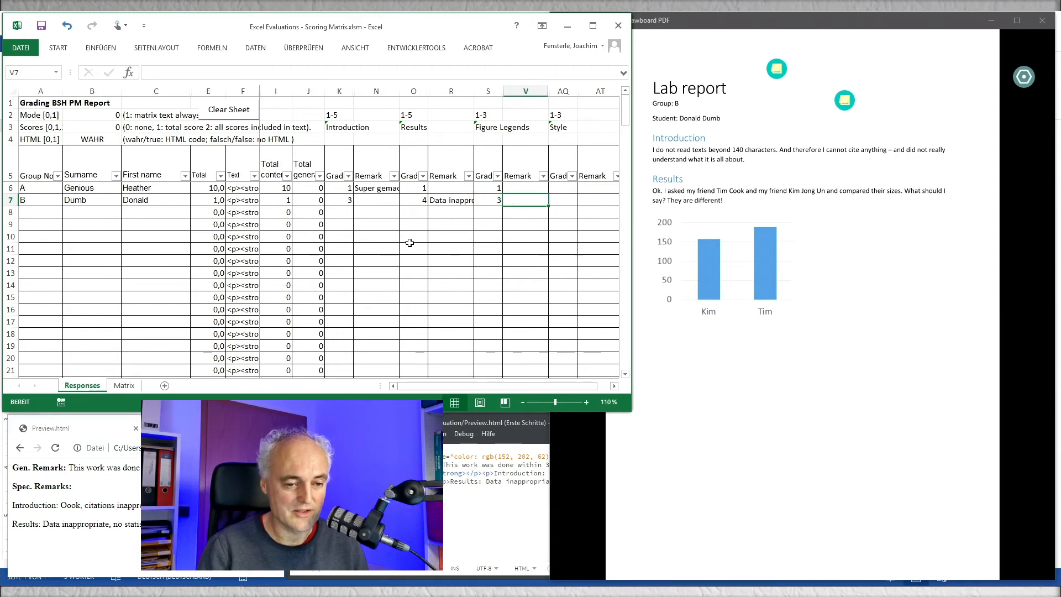
pyautogui.press('Left')
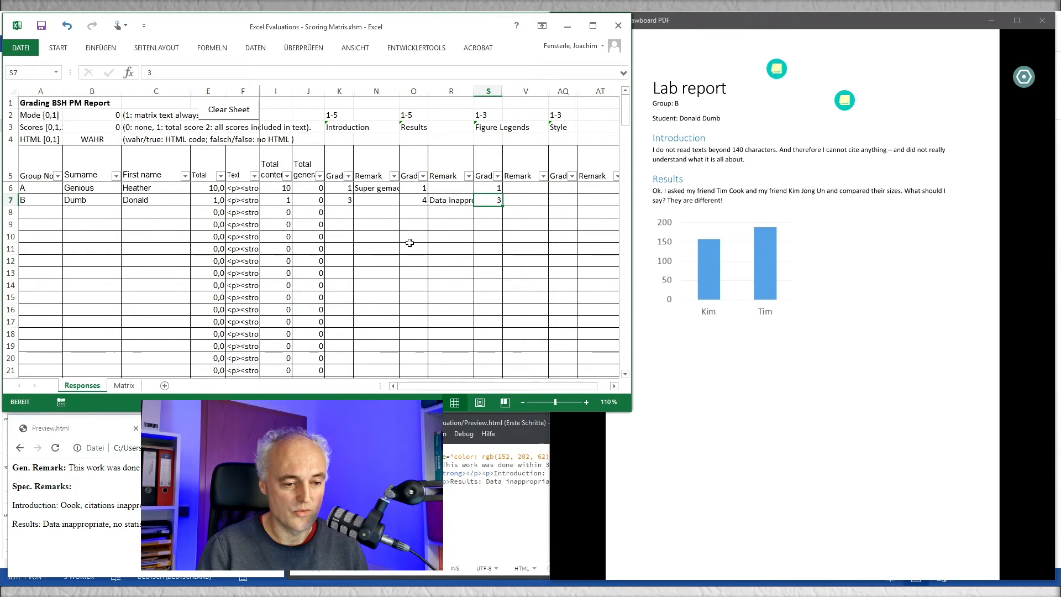
# Step: Replace the Preview.html code in Brackets with group B's generated feedback text, save the file, and dismiss the browser's translation popup
pyautogui.click(247, 202)
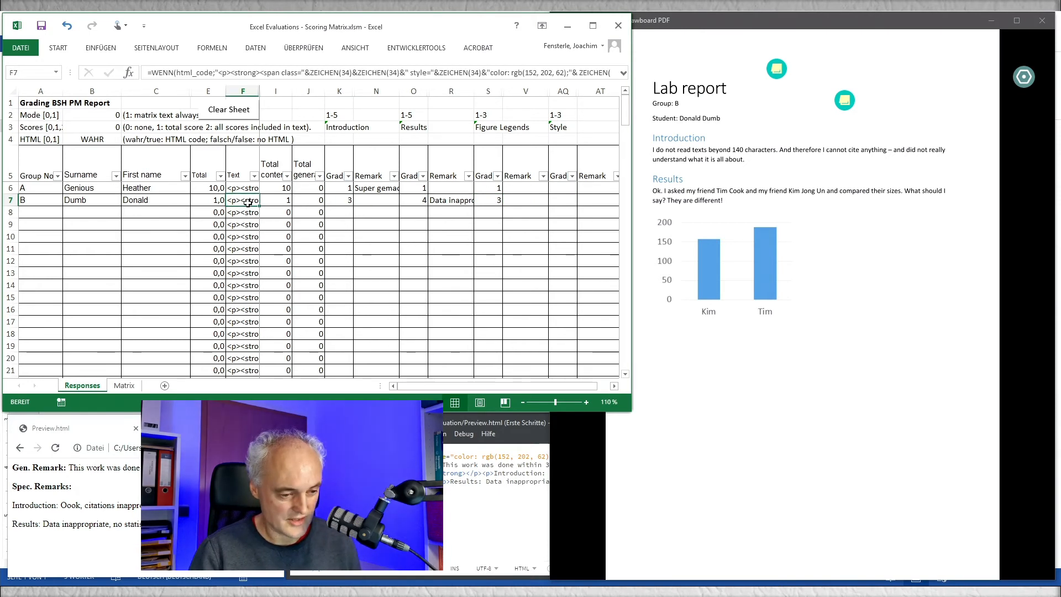
pyautogui.hotkey('ctrl', 'c')
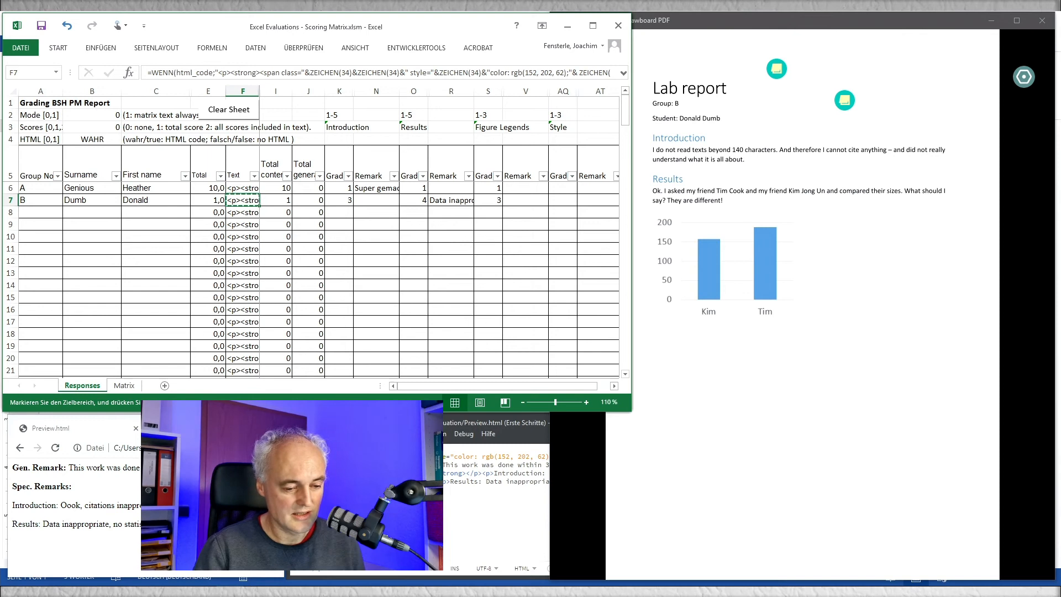
pyautogui.click(375, 509)
pyautogui.hotkey('ctrl', 'a')
pyautogui.hotkey('ctrl', 'v')
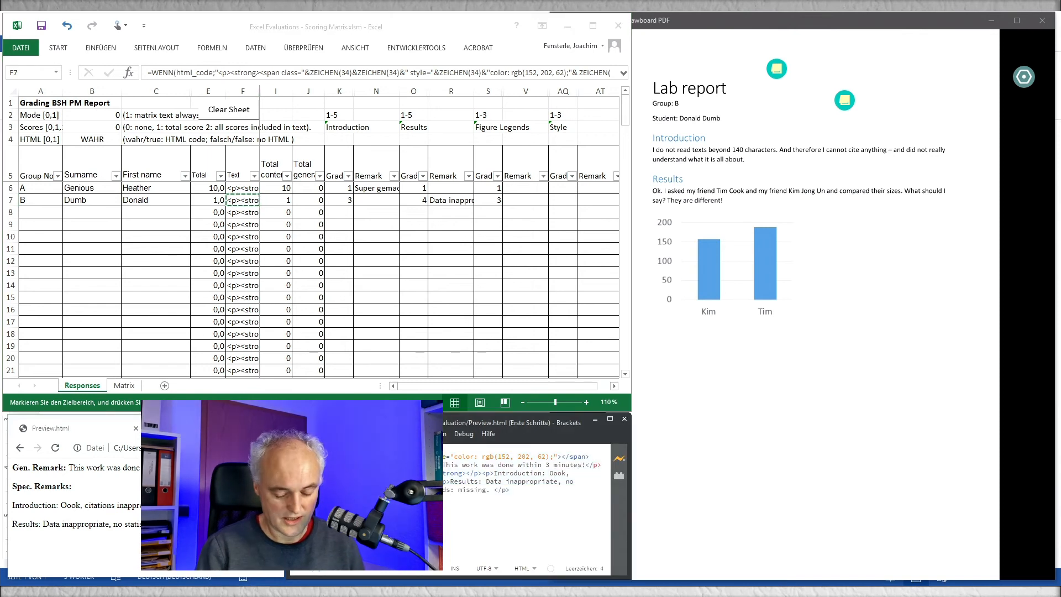
pyautogui.hotkey('ctrl', 's')
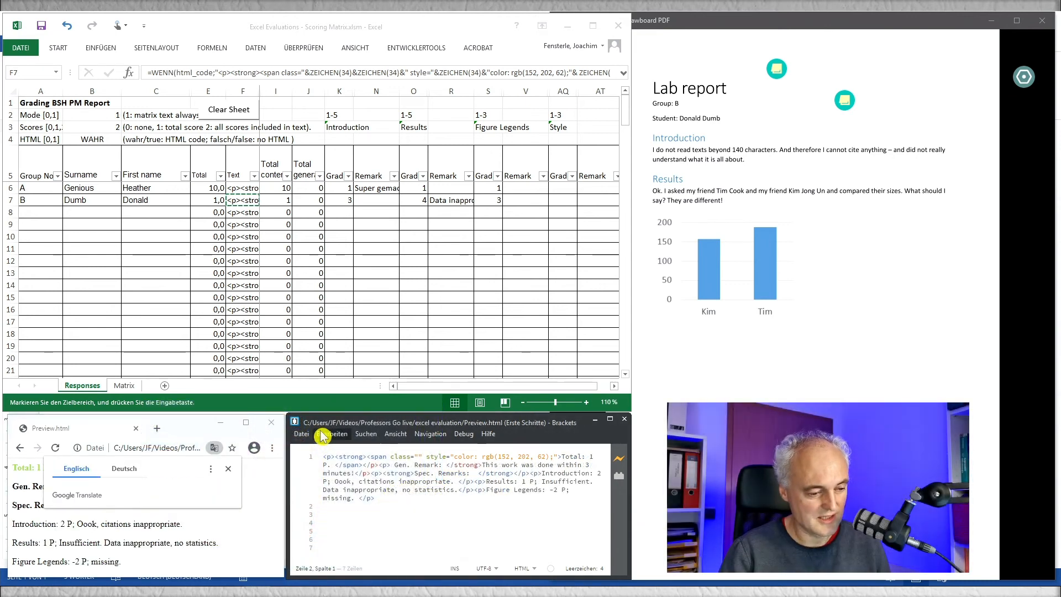
pyautogui.click(228, 469)
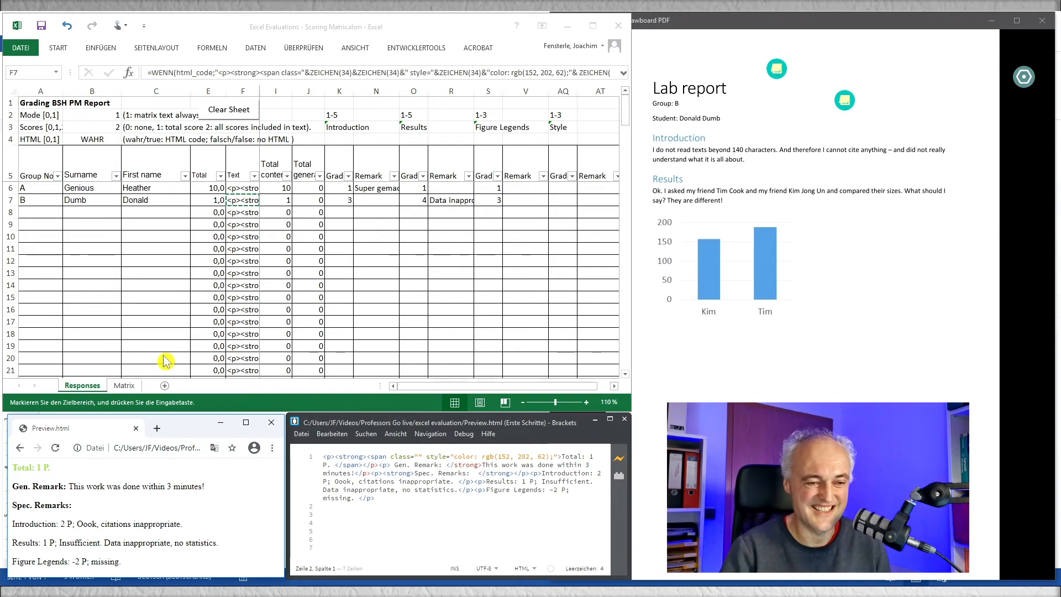
# Step: Unhide the hidden category columns between the score and text sections on the Matrix sheet
pyautogui.click(246, 201)
pyautogui.click(247, 190)
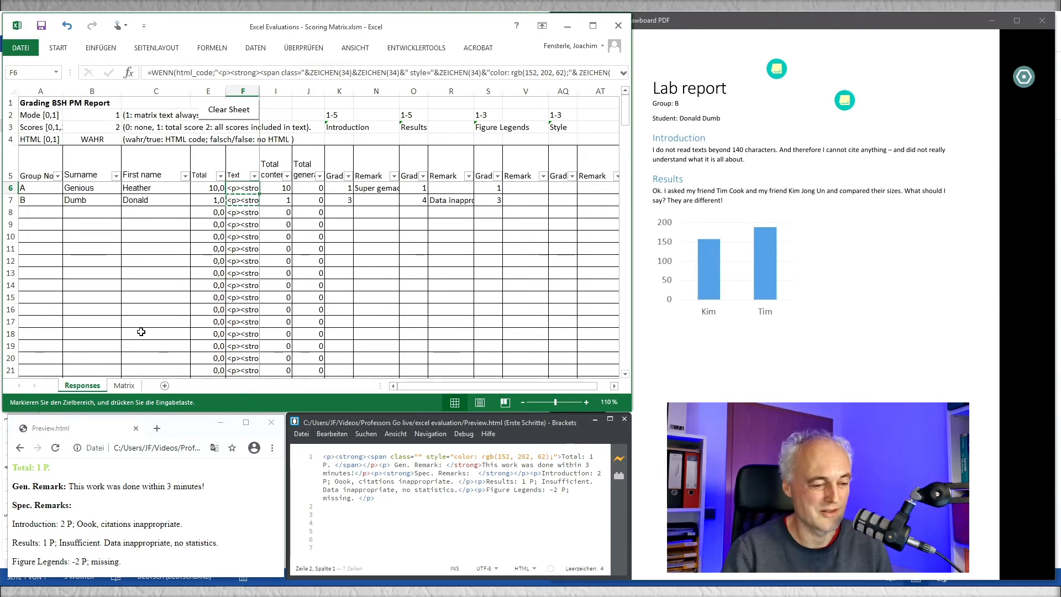
pyautogui.click(124, 385)
pyautogui.moveTo(100, 92); pyautogui.dragTo(481, 92)
pyautogui.rightClick(482, 92)
pyautogui.click(508, 252)
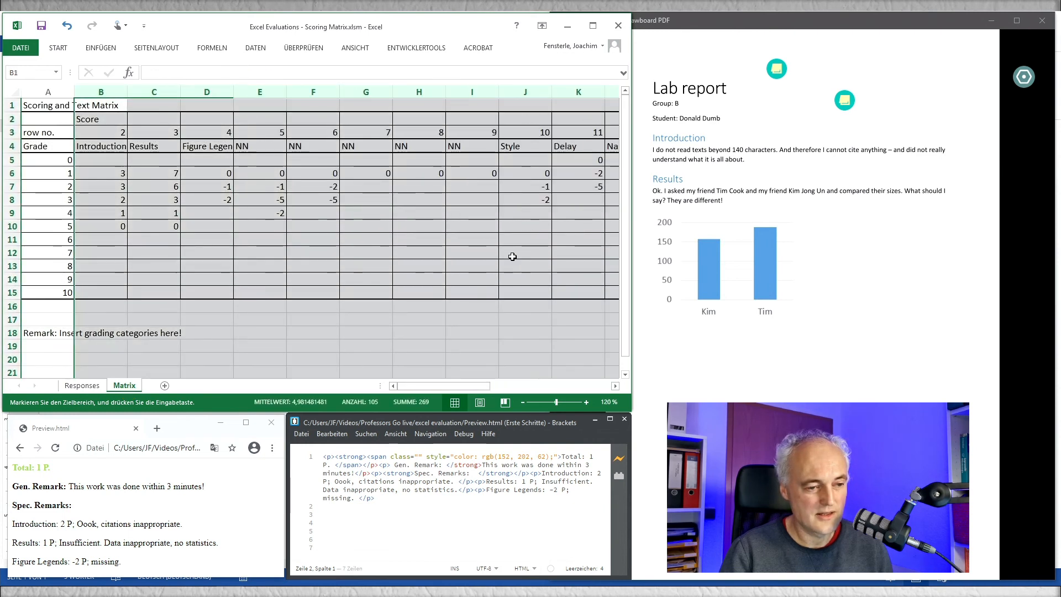
pyautogui.click(264, 198)
# Step: Examine the spare NN, Style, Delay and Naming score columns and the text section on the Matrix sheet
pyautogui.press('Right')
pyautogui.press('Right')
pyautogui.press('Right')
pyautogui.press('Right')
pyautogui.press('Right')
pyautogui.press('Right')
pyautogui.press('Right')
pyautogui.press('Right')
pyautogui.press('Right')
pyautogui.press('Right')
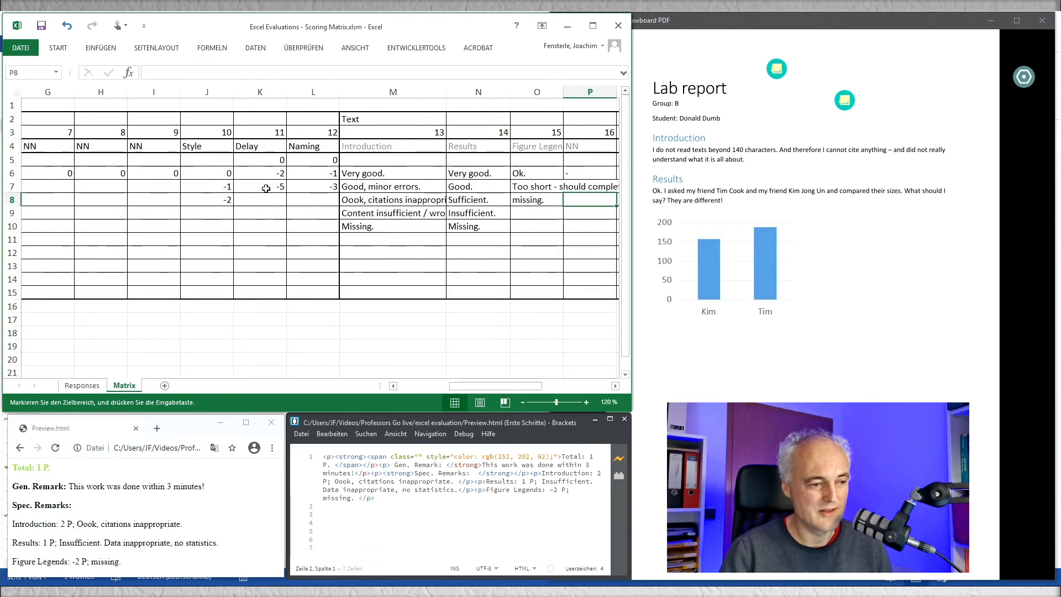
pyautogui.press('Left')
pyautogui.press('Left')
pyautogui.press('Left')
pyautogui.press('Left')
pyautogui.press('Up')
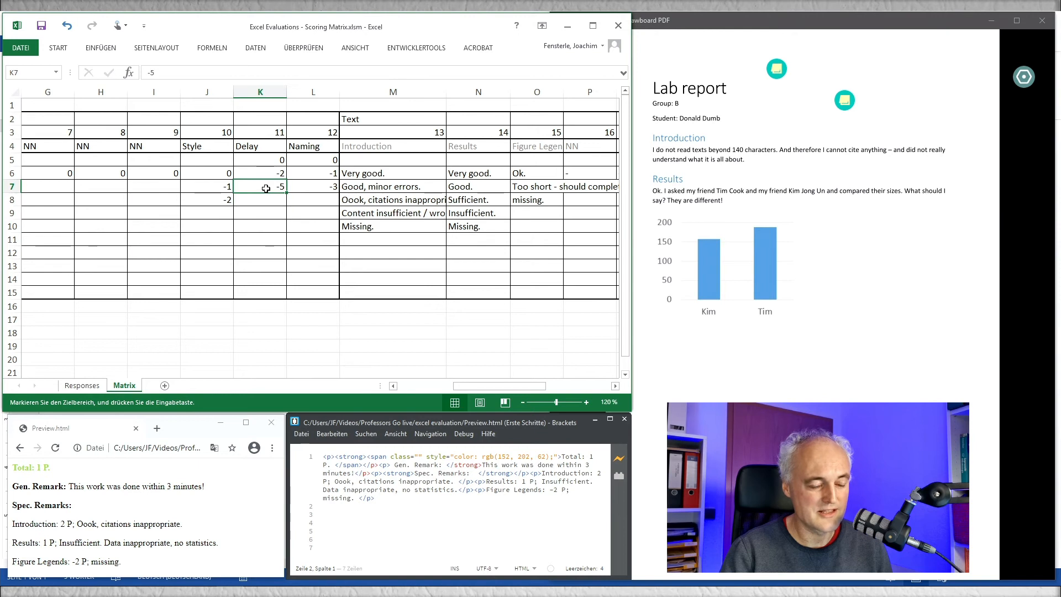
pyautogui.press('Right')
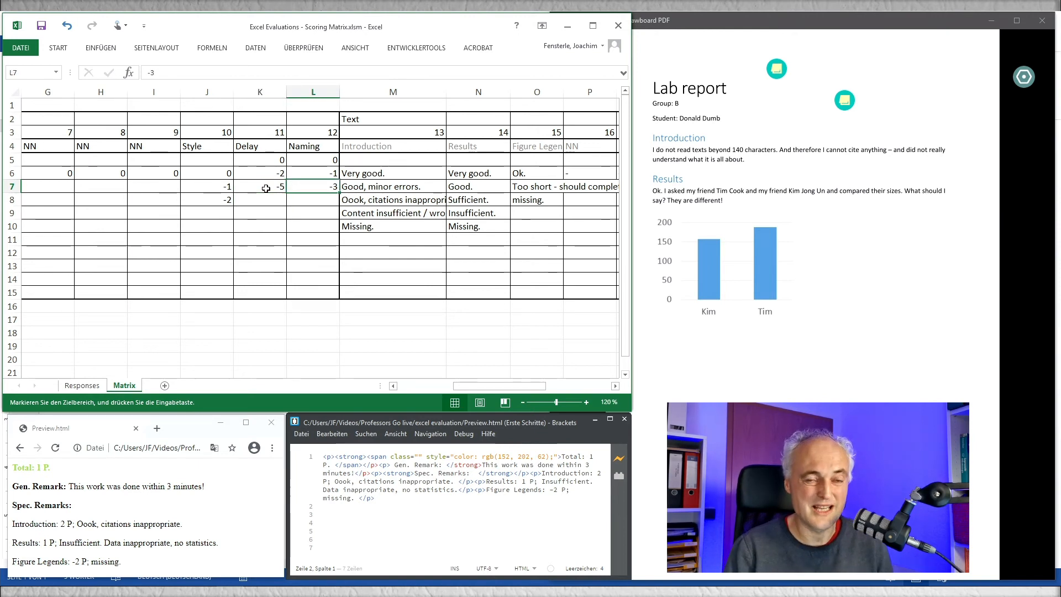
pyautogui.press('Left')
pyautogui.press('Left')
pyautogui.press('Left')
pyautogui.press('Right')
pyautogui.press('Right')
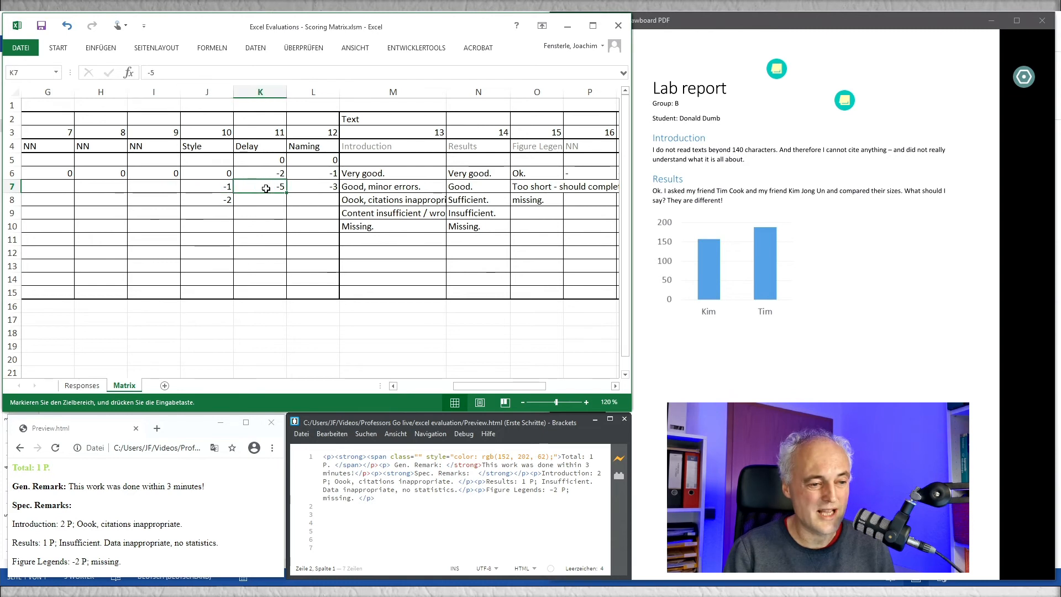
pyautogui.press('Up')
pyautogui.press('Left')
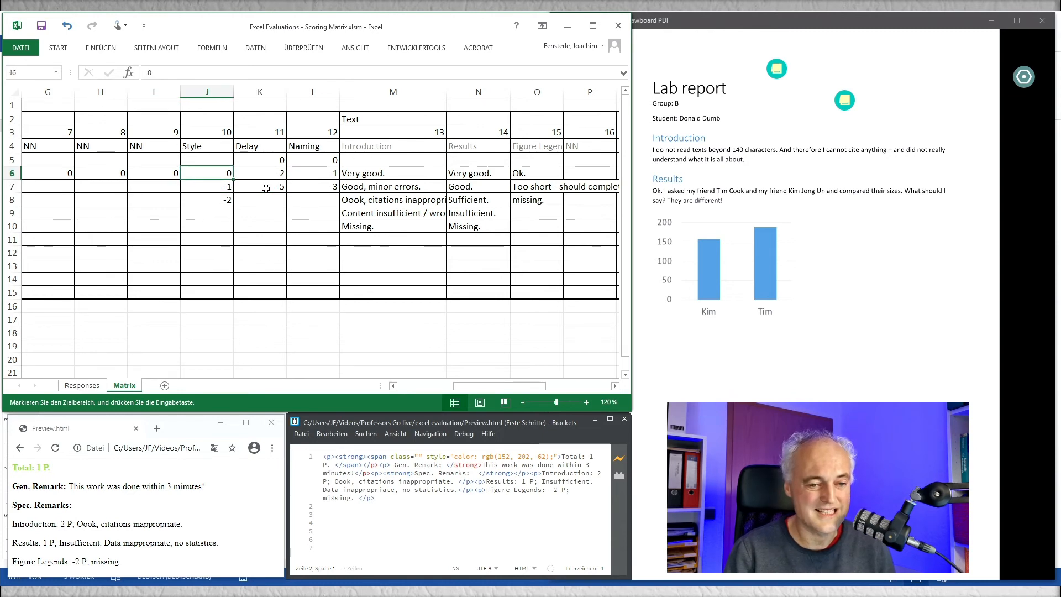
pyautogui.press('Right')
pyautogui.press('Left')
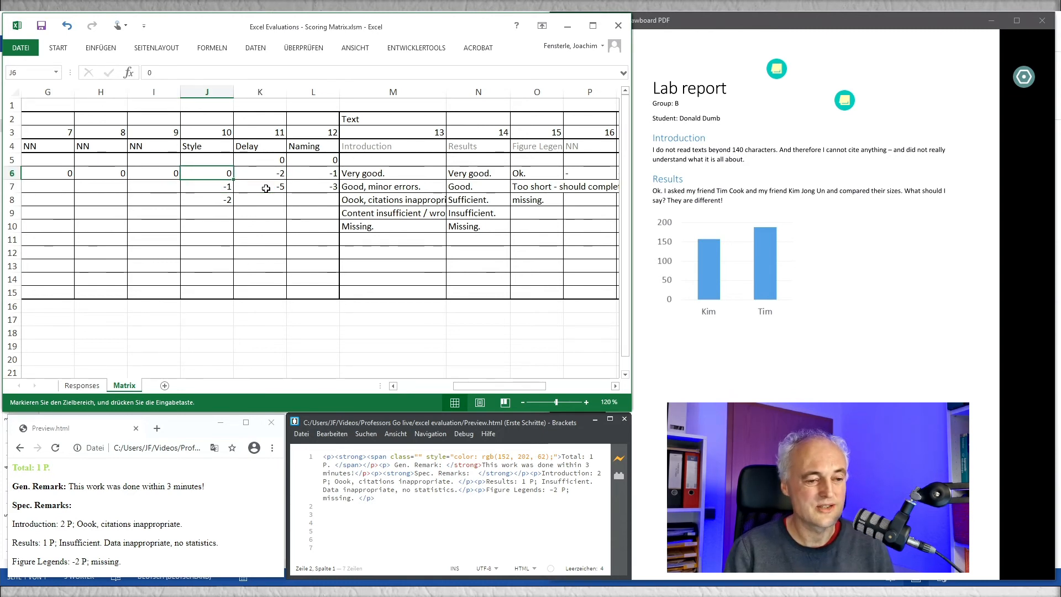
pyautogui.press('Left')
pyautogui.press('Left')
pyautogui.press('Left')
pyautogui.press('Left')
pyautogui.press('Left')
pyautogui.press('Left')
pyautogui.press('Left')
pyautogui.press('Left')
pyautogui.press('Left')
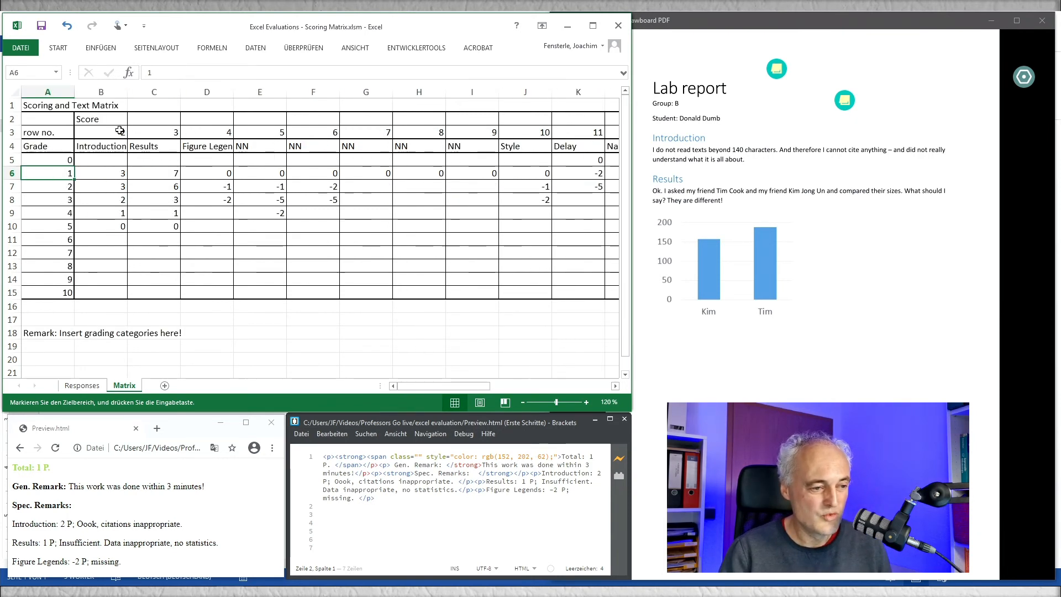
# Step: Return to the Responses sheet and examine the grade and remark columns around Figure Legends and Style
pyautogui.click(80, 387)
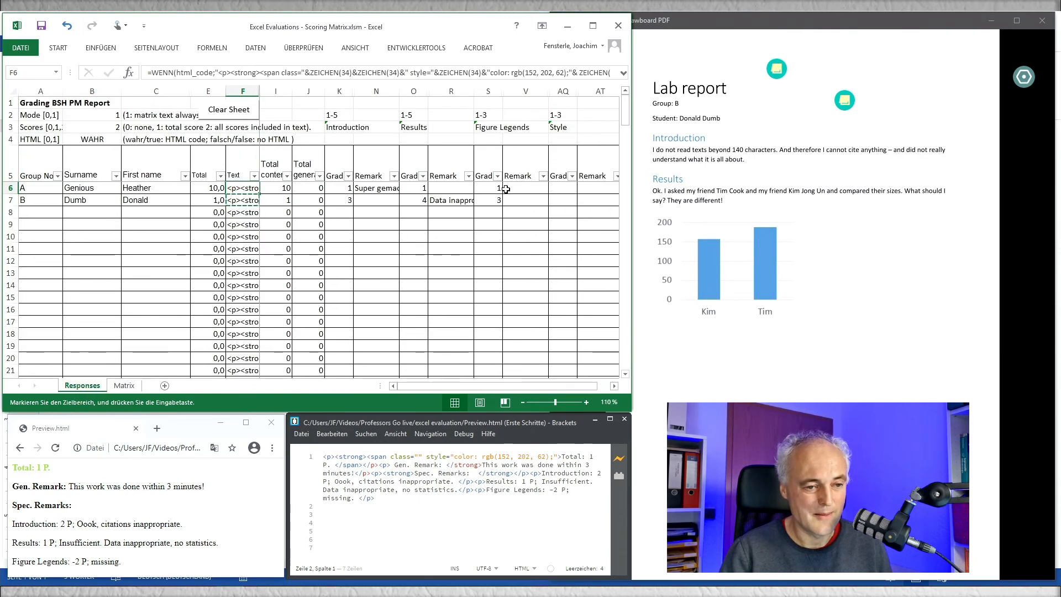
pyautogui.click(458, 172)
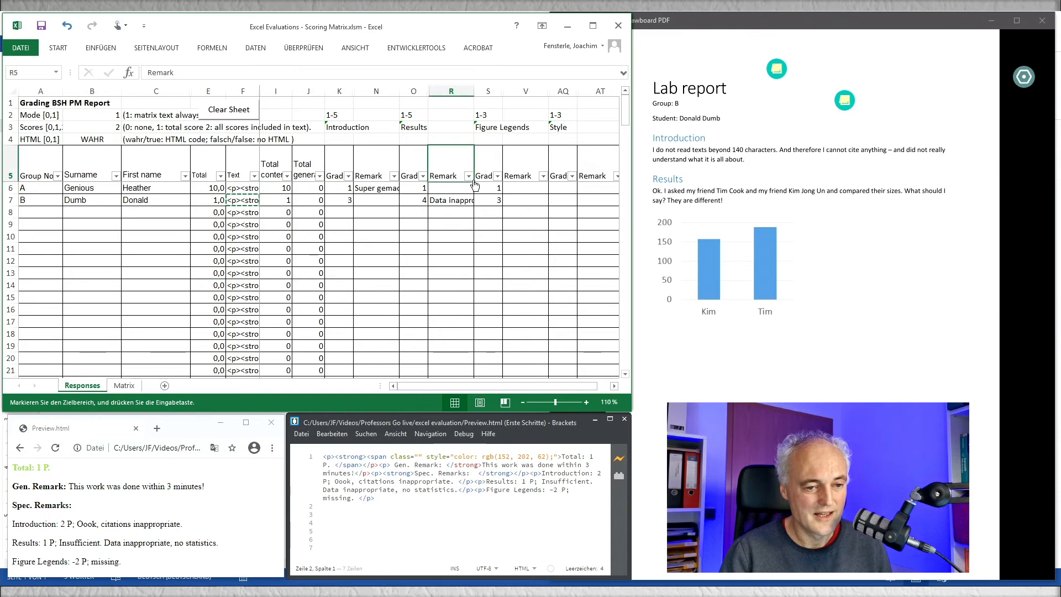
pyautogui.press('Right')
pyautogui.press('Right')
pyautogui.press('Right')
pyautogui.press('Right')
pyautogui.press('Right')
pyautogui.press('Left')
pyautogui.press('Left')
pyautogui.press('Left')
pyautogui.press('Left')
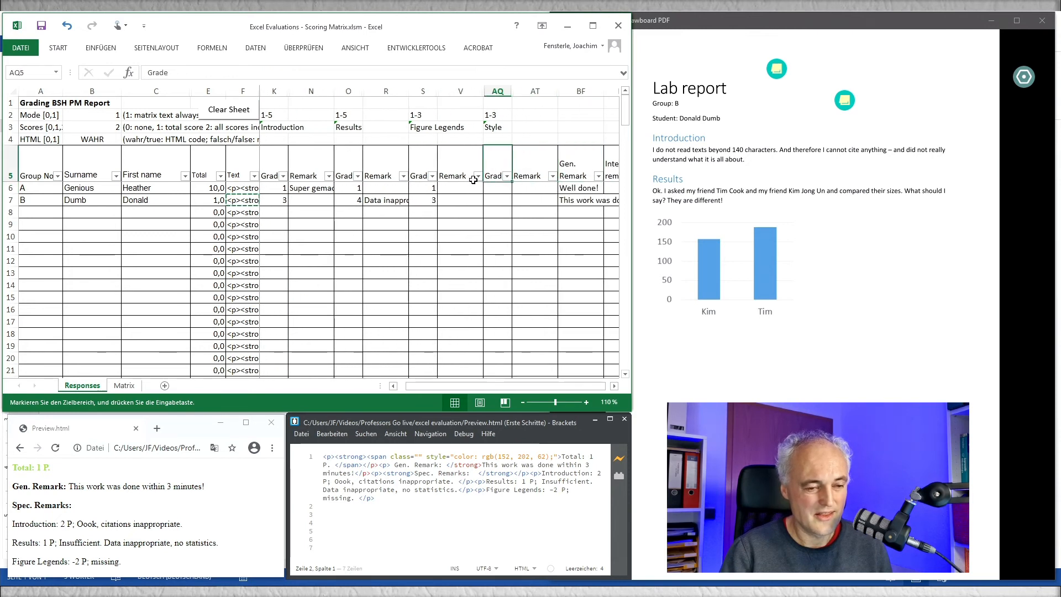
# Step: Unhide the hidden category columns between V and AQ on the Responses sheet
pyautogui.click(471, 89)
pyautogui.moveTo(472, 87); pyautogui.dragTo(500, 87)
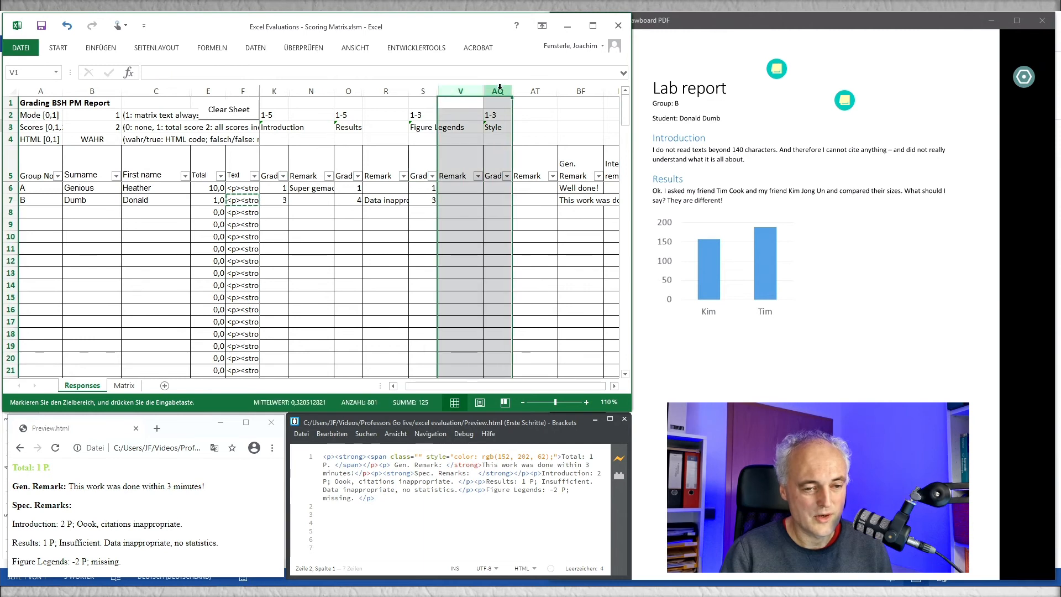
pyautogui.rightClick(500, 89)
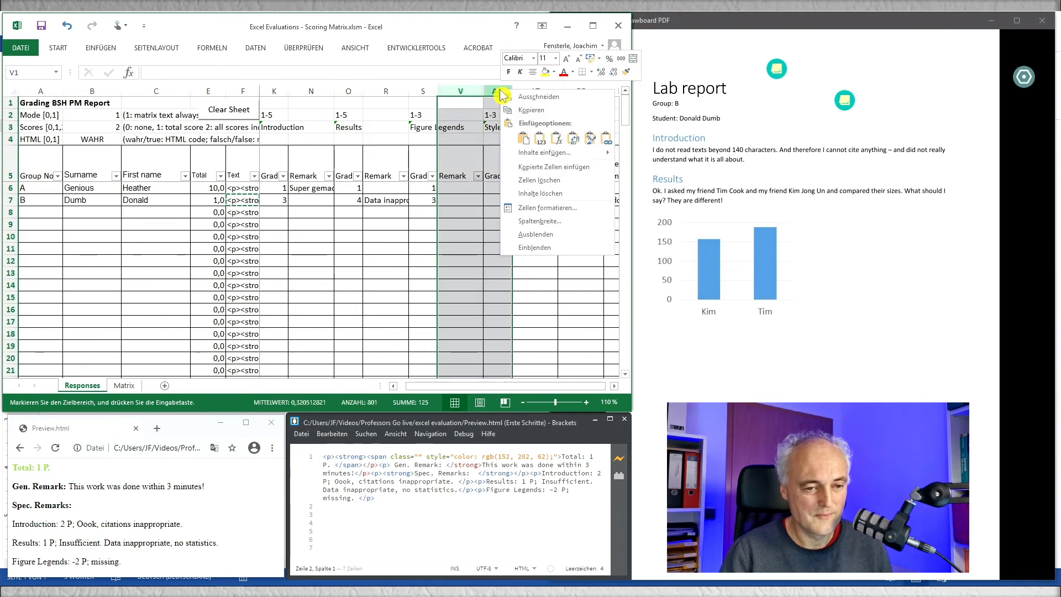
pyautogui.click(536, 248)
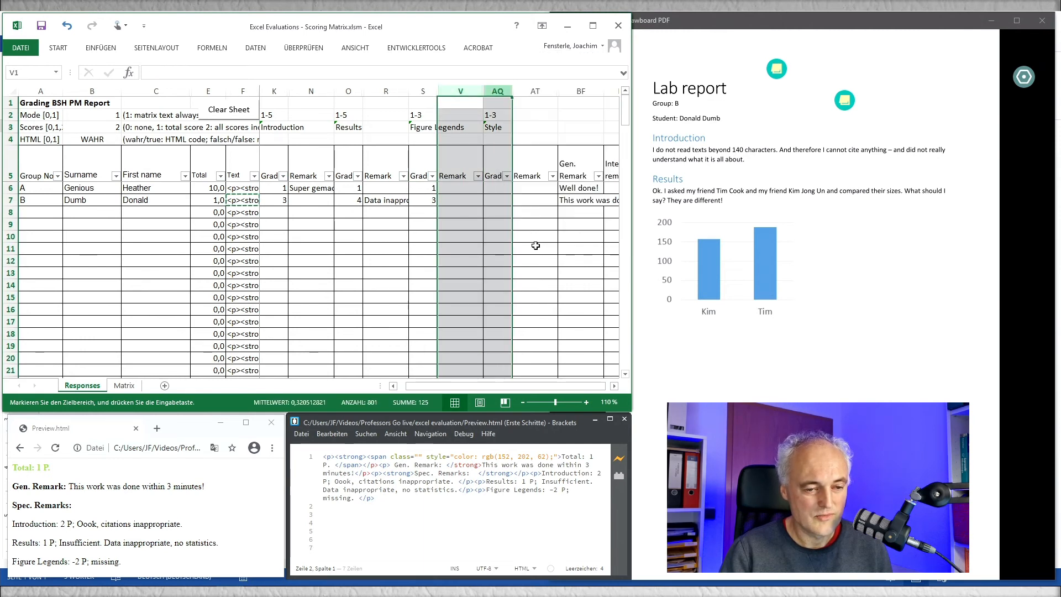
# Step: Examine the first spare NN category's title reference and its score and text formulas in row 6
pyautogui.click(499, 210)
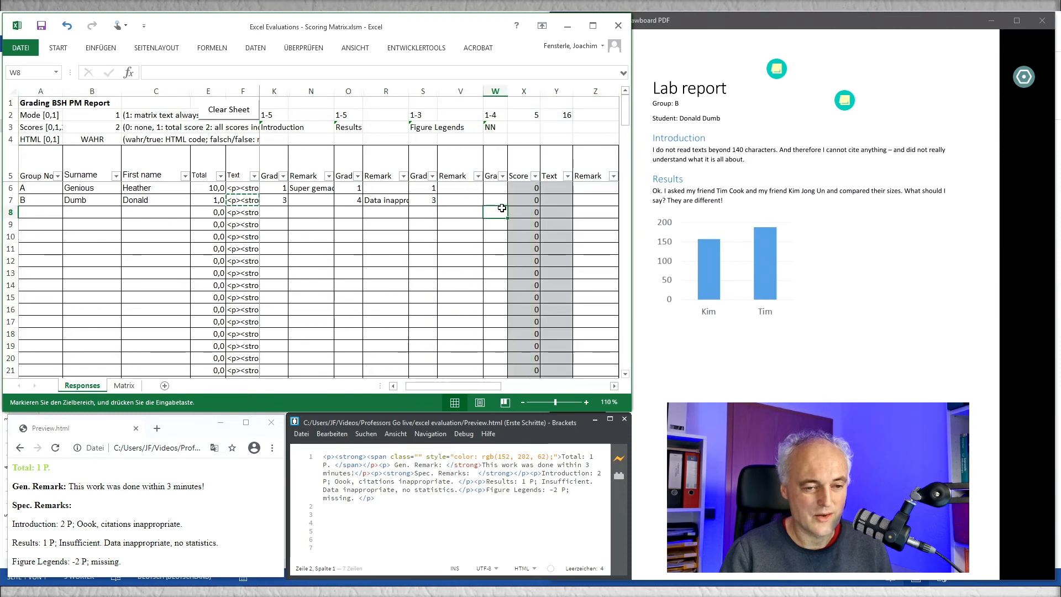
pyautogui.click(493, 128)
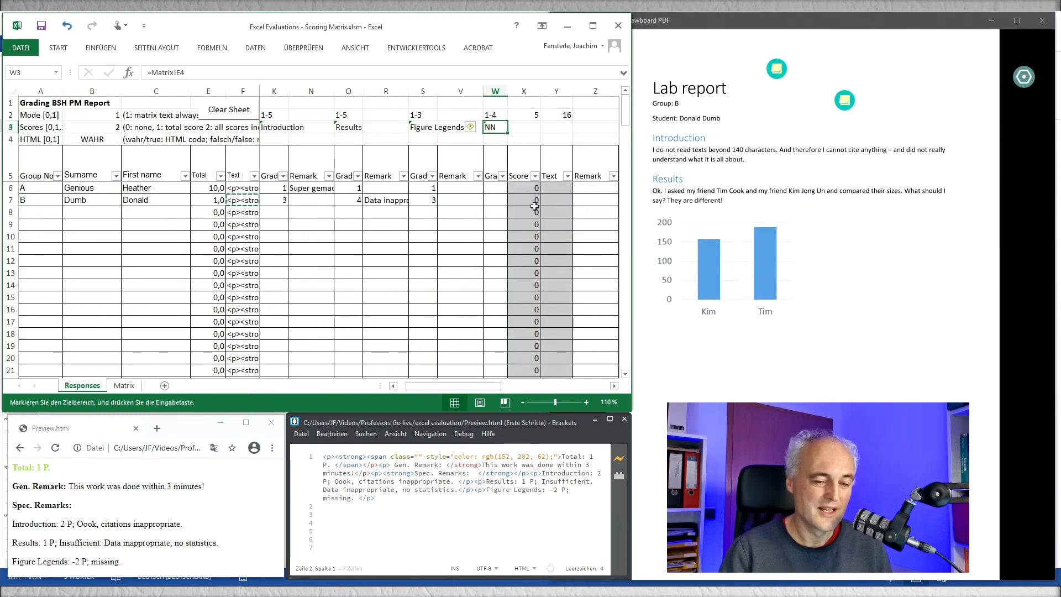
pyautogui.click(514, 191)
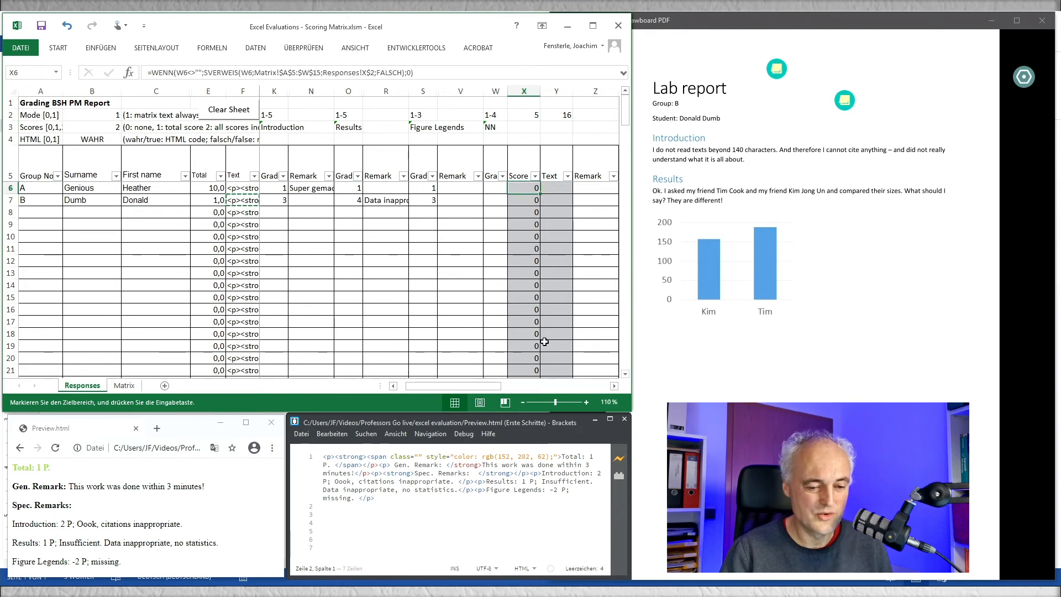
pyautogui.hscroll(4, 598, 369)
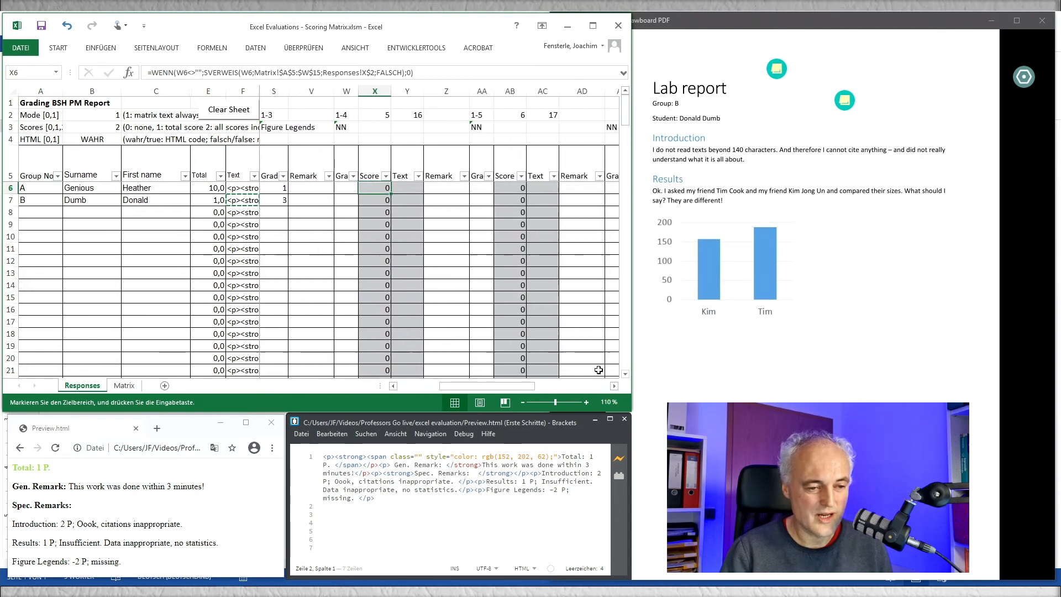
pyautogui.click(408, 186)
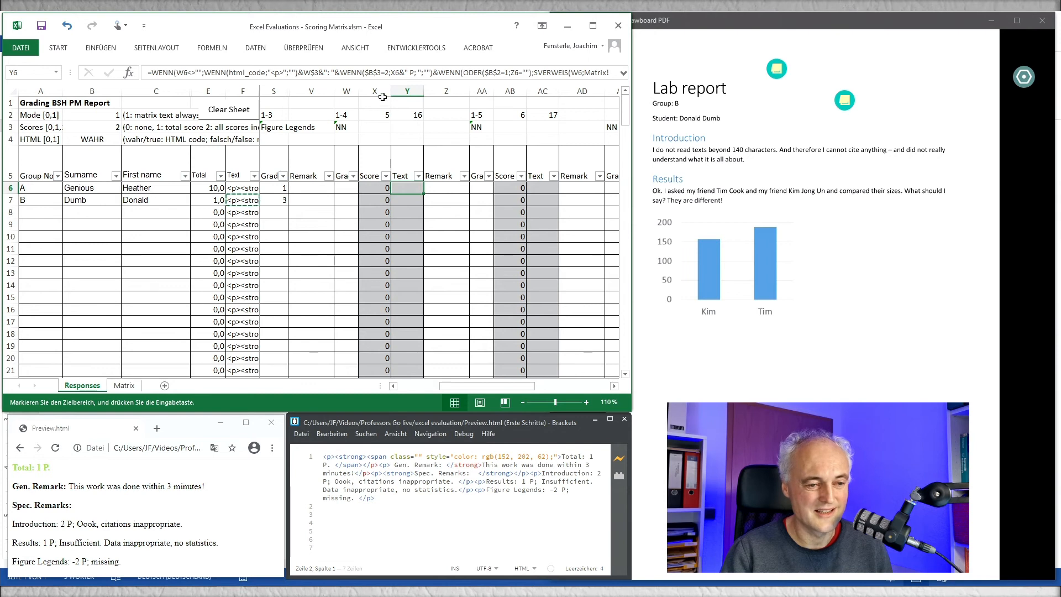
# Step: Hide the grey Score and Text helper columns of the spare categories, including X:Y, AB:AC and AF:AG, through column BD
pyautogui.moveTo(382, 86); pyautogui.dragTo(407, 89)
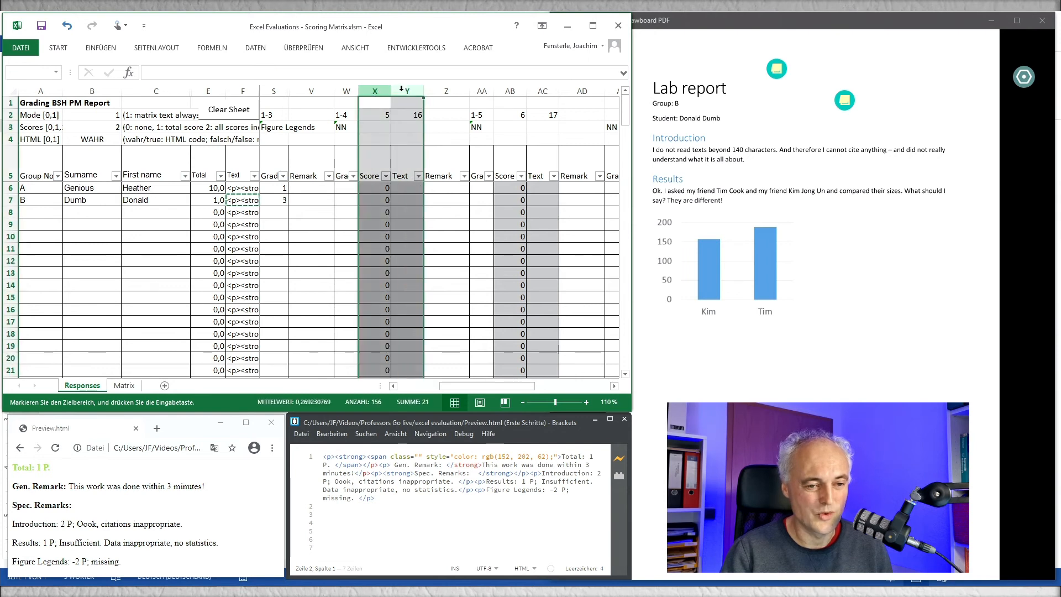
pyautogui.keyDown('ctrl'); pyautogui.moveTo(502, 88); pyautogui.dragTo(542, 90); pyautogui.keyUp('ctrl')
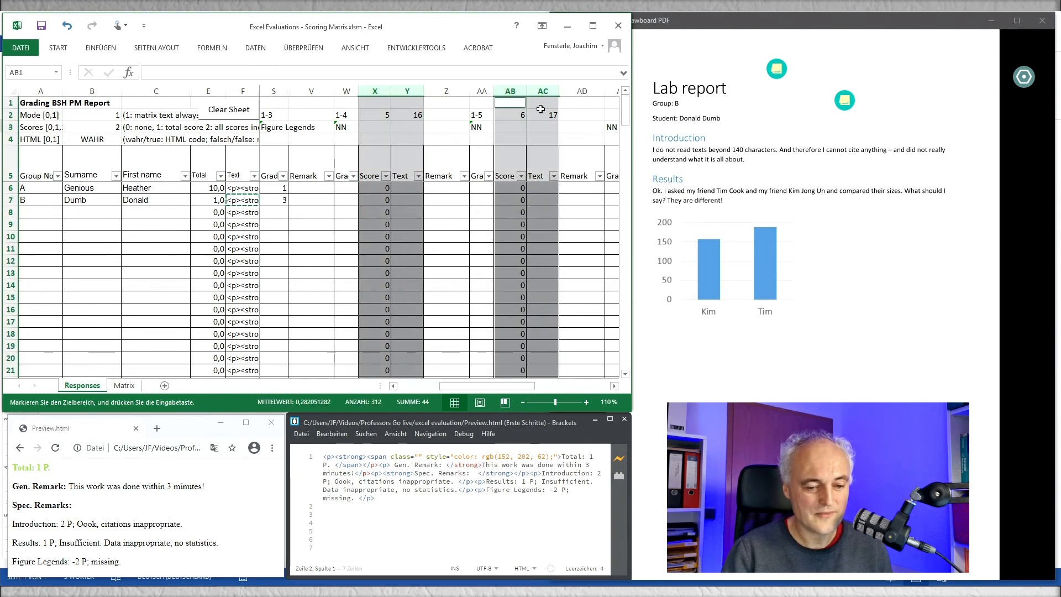
pyautogui.click(614, 386)
pyautogui.click(613, 386)
pyautogui.click(614, 386)
pyautogui.click(614, 387)
pyautogui.click(614, 386)
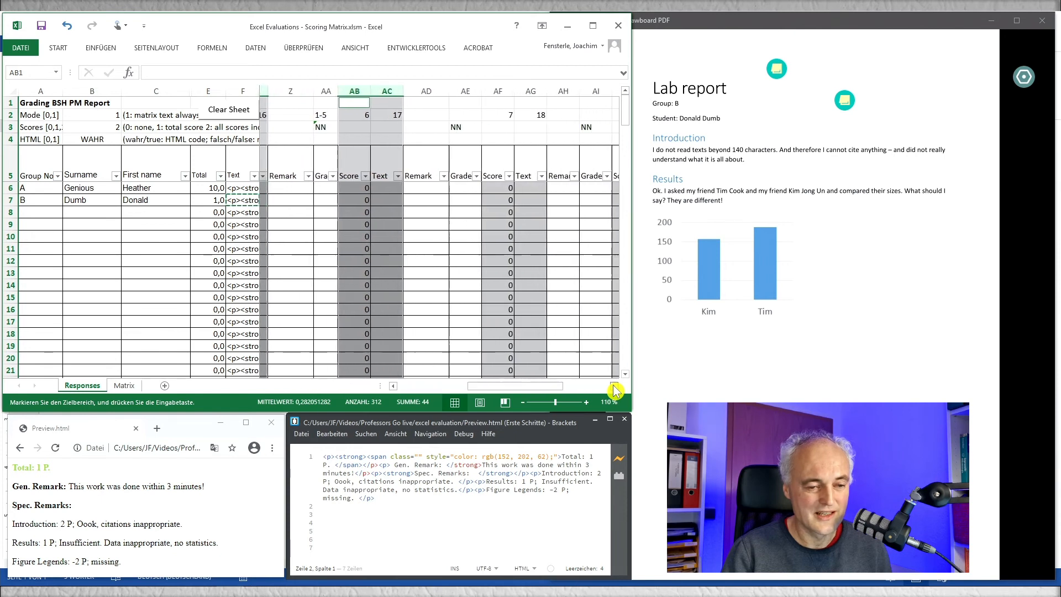
pyautogui.keyDown('ctrl'); pyautogui.moveTo(500, 87); pyautogui.dragTo(523, 89); pyautogui.keyUp('ctrl')
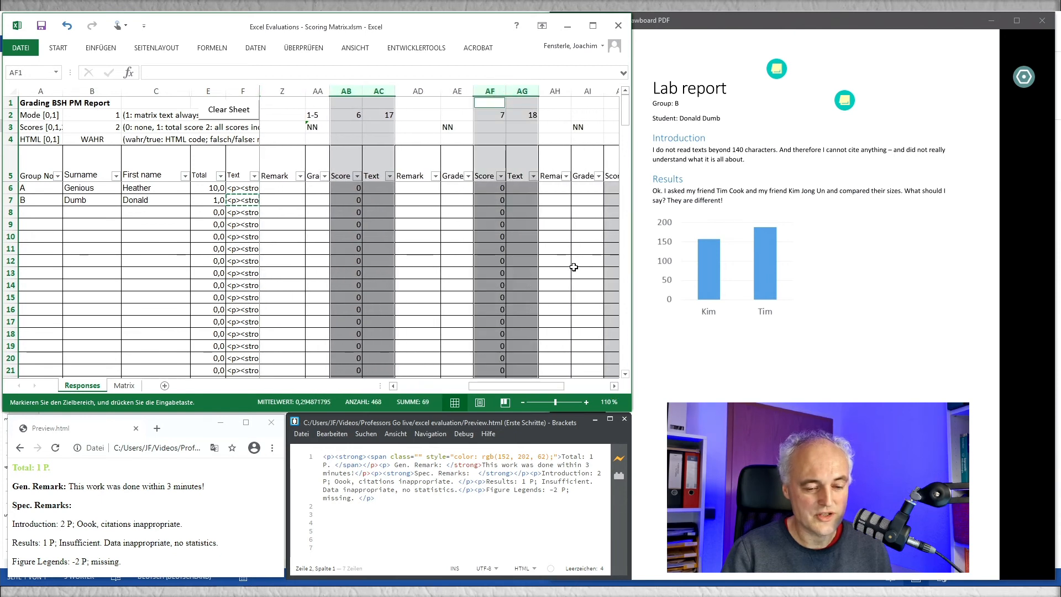
pyautogui.click(614, 386)
pyautogui.rightClick(466, 92)
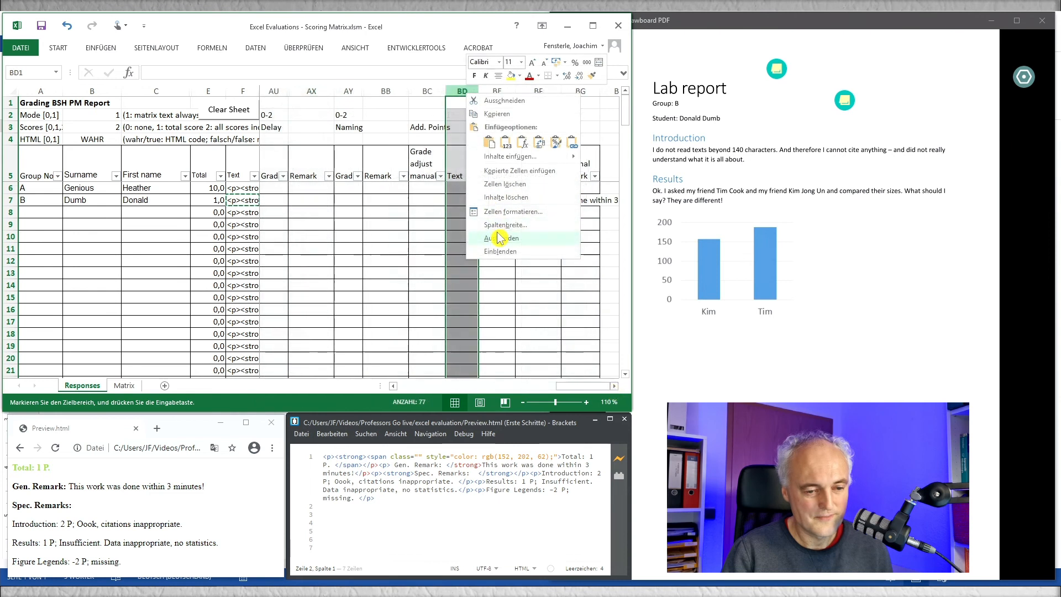
pyautogui.click(499, 238)
# Step: Enter a manual grade adjustment of 2 for group B with the adjustment remark "at least you tried"
pyautogui.click(420, 190)
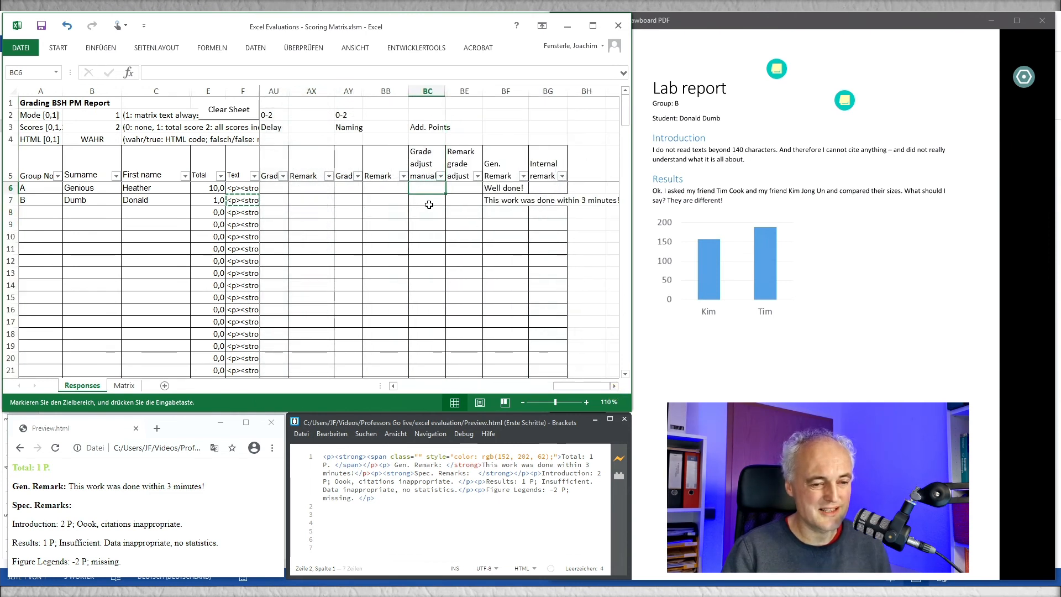
pyautogui.click(429, 203)
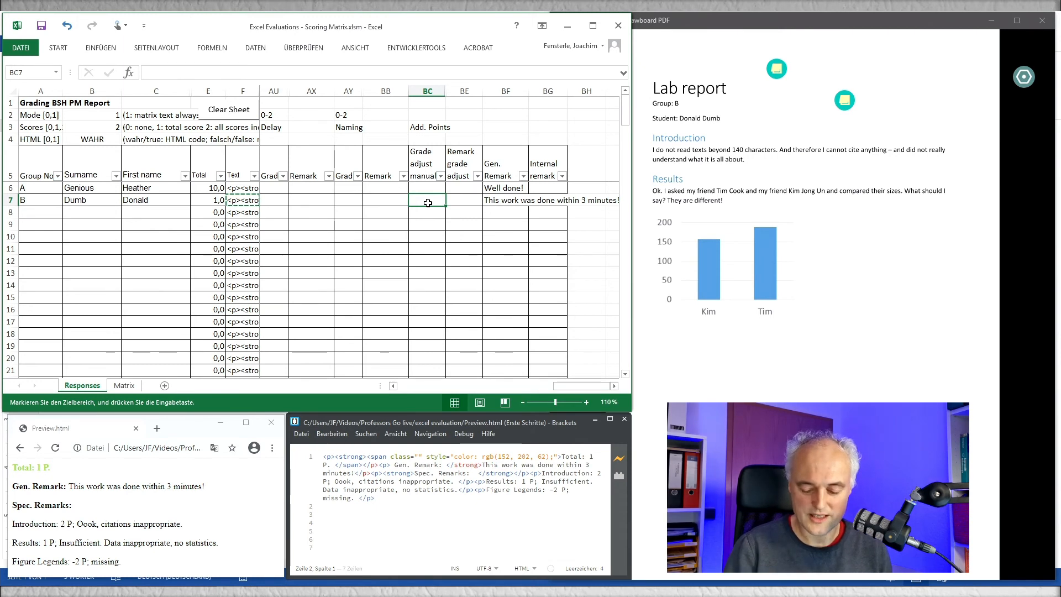
pyautogui.write('2')
pyautogui.press('Tab')
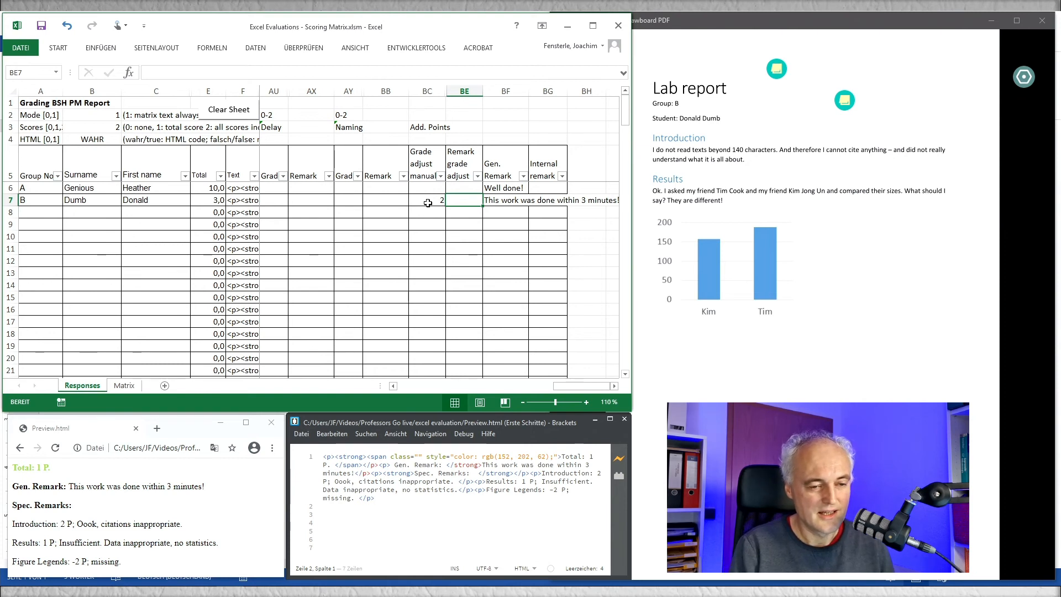
pyautogui.write('at least y')
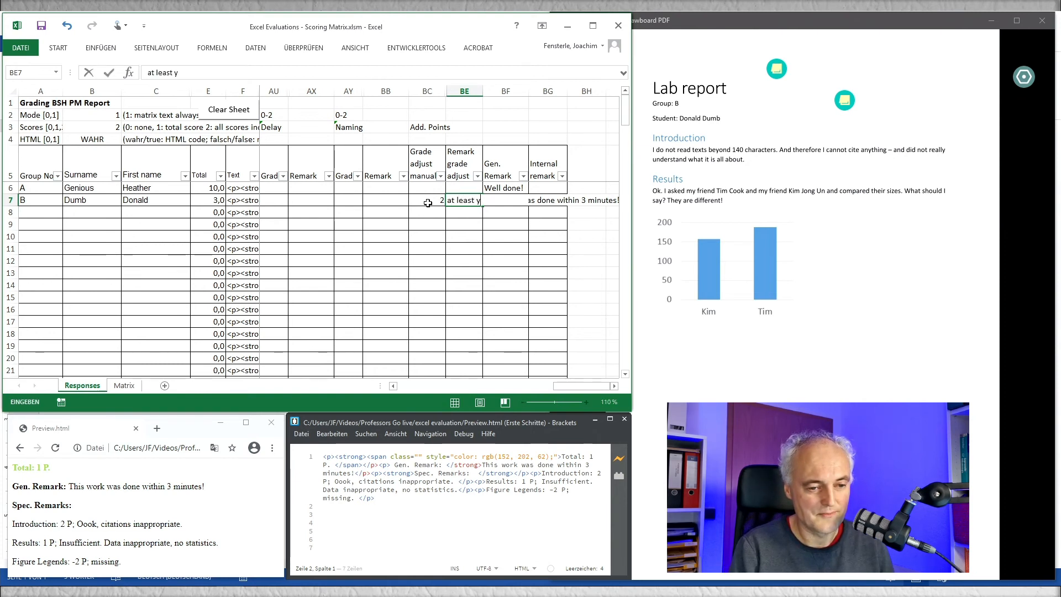
pyautogui.write('ou tried')
pyautogui.press('Tab')
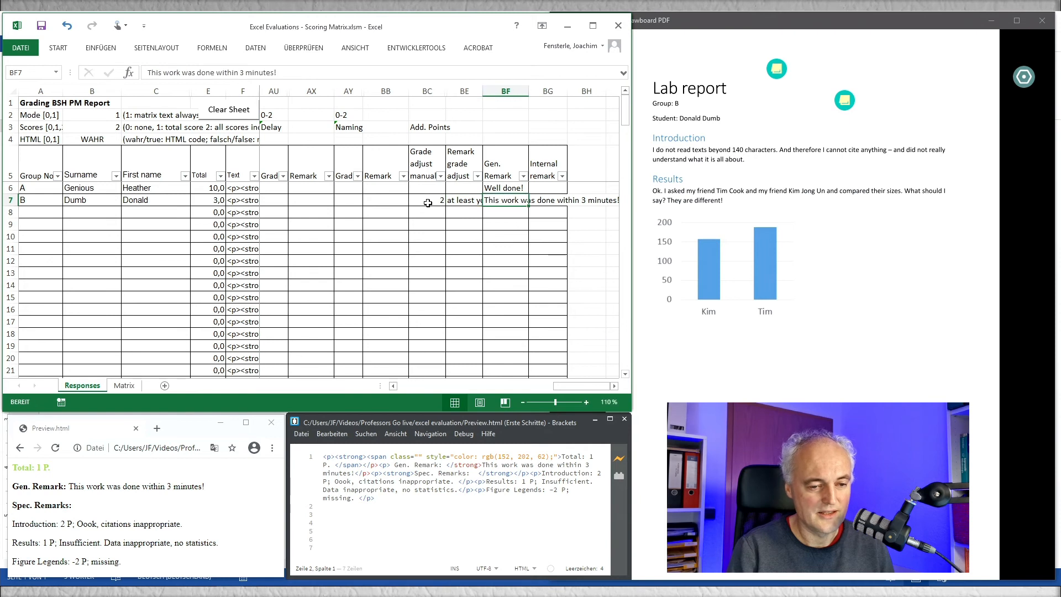
pyautogui.press('Left')
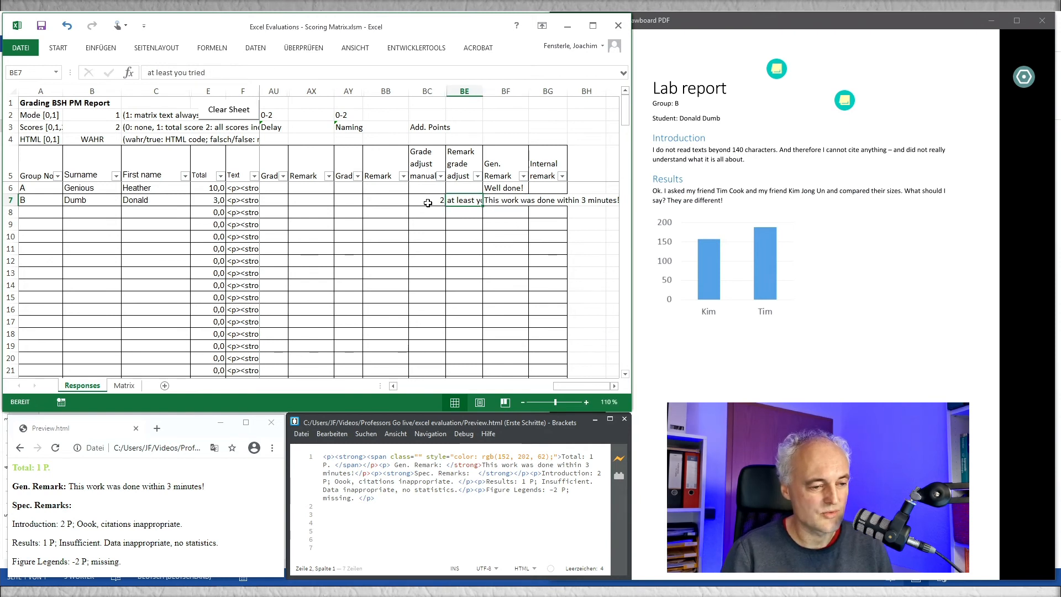
# Step: Copy group B's updated feedback text and replace the old Preview.html code in Brackets with it
pyautogui.click(252, 202)
pyautogui.hotkey('ctrl', 'c')
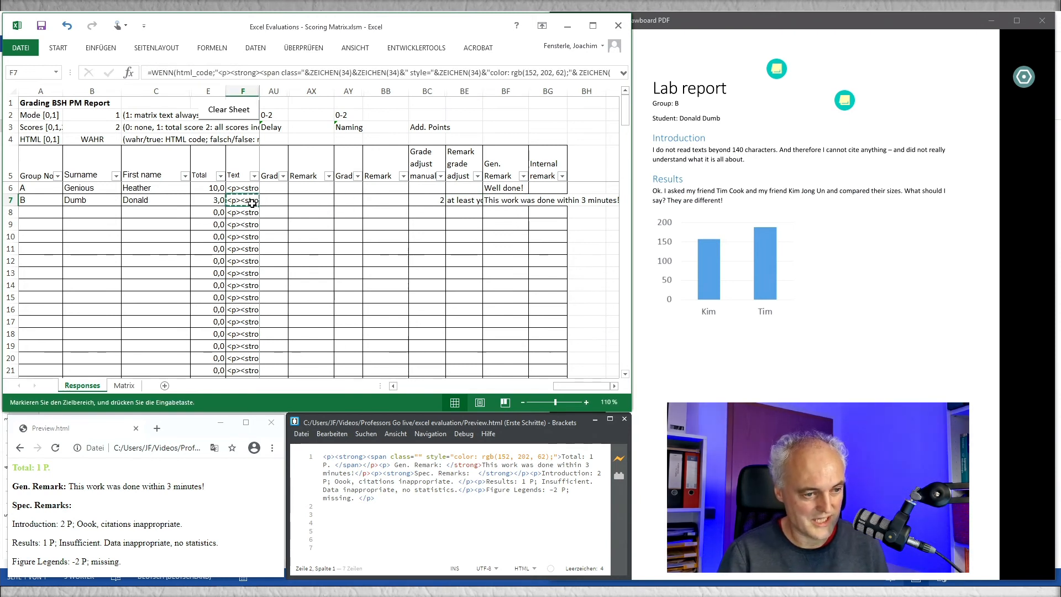
pyautogui.moveTo(375, 499); pyautogui.dragTo(306, 453)
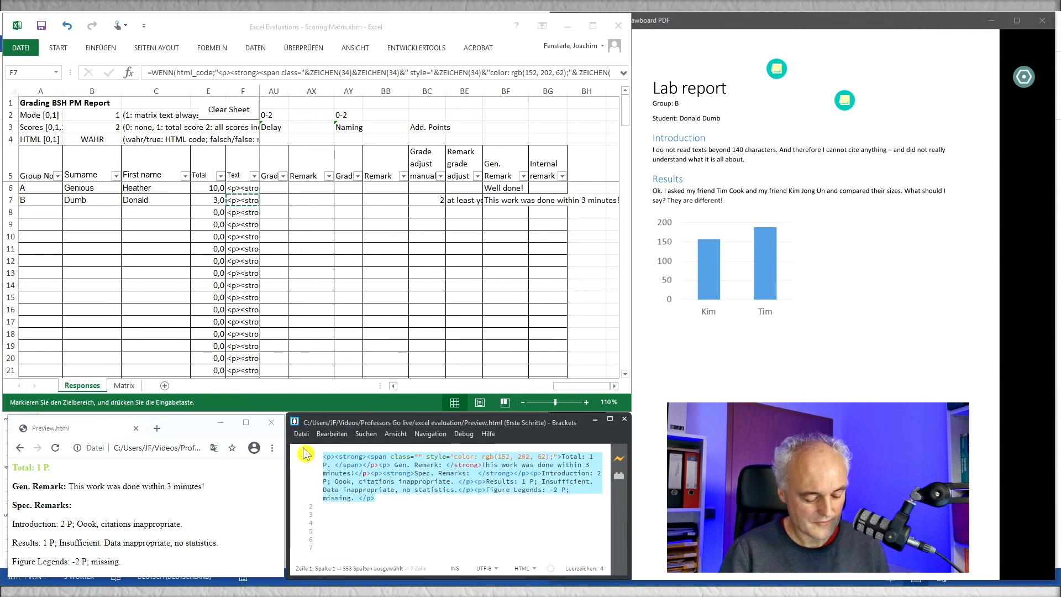
pyautogui.hotkey('ctrl', 'v')
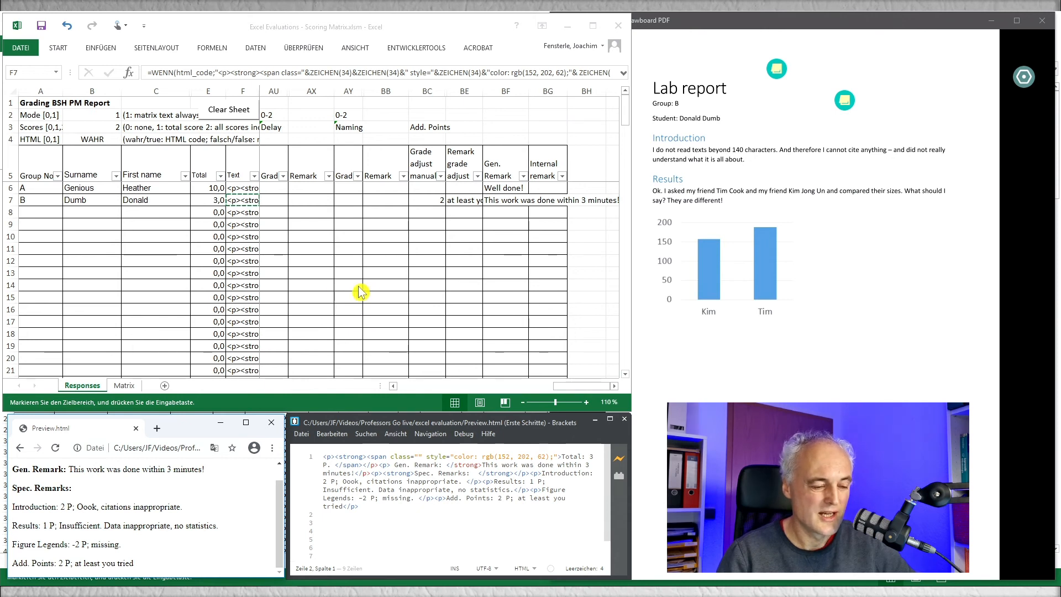
# Step: Review the grading category titles in row 4 of the Matrix sheet, from Introduction through Delay and Style
pyautogui.click(122, 386)
pyautogui.click(123, 387)
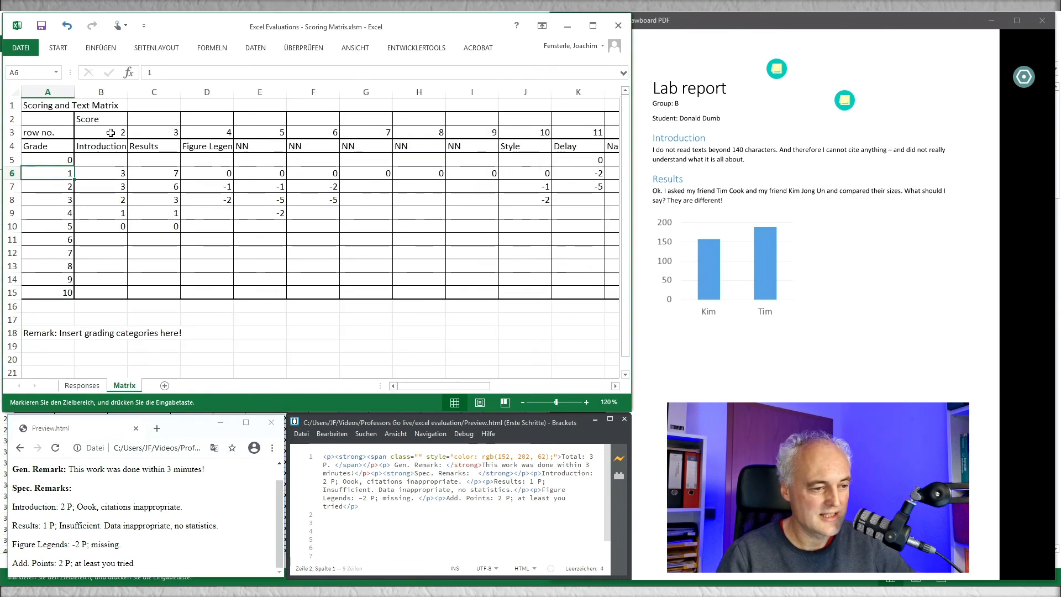
pyautogui.click(113, 147)
pyautogui.press('Right')
pyautogui.press('Right')
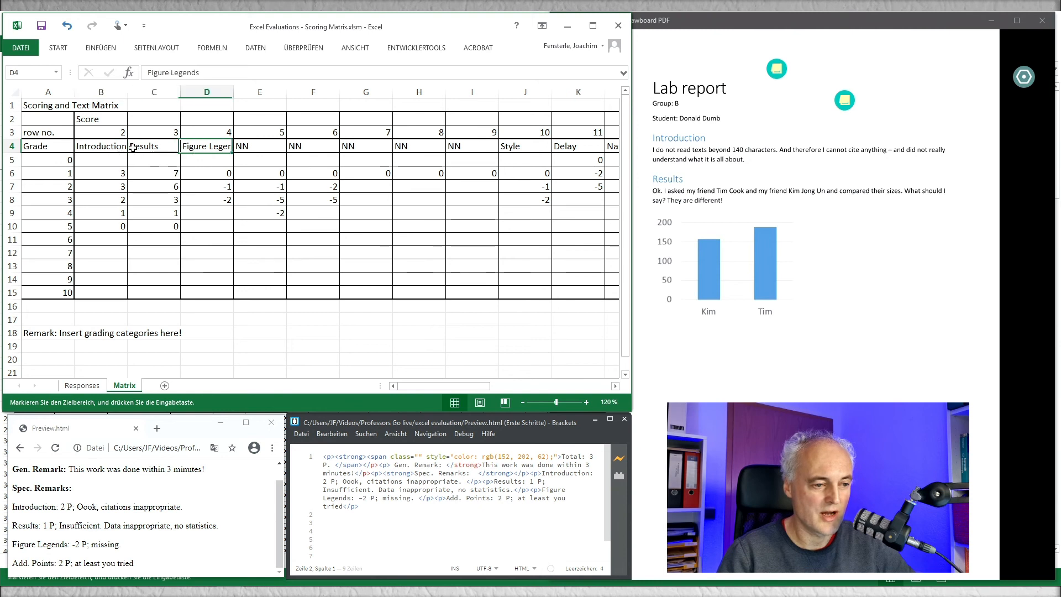
pyautogui.press('Right')
pyautogui.press('Right')
pyautogui.press('Right')
pyautogui.press('Right')
pyautogui.press('Right')
pyautogui.press('Right')
pyautogui.press('Right')
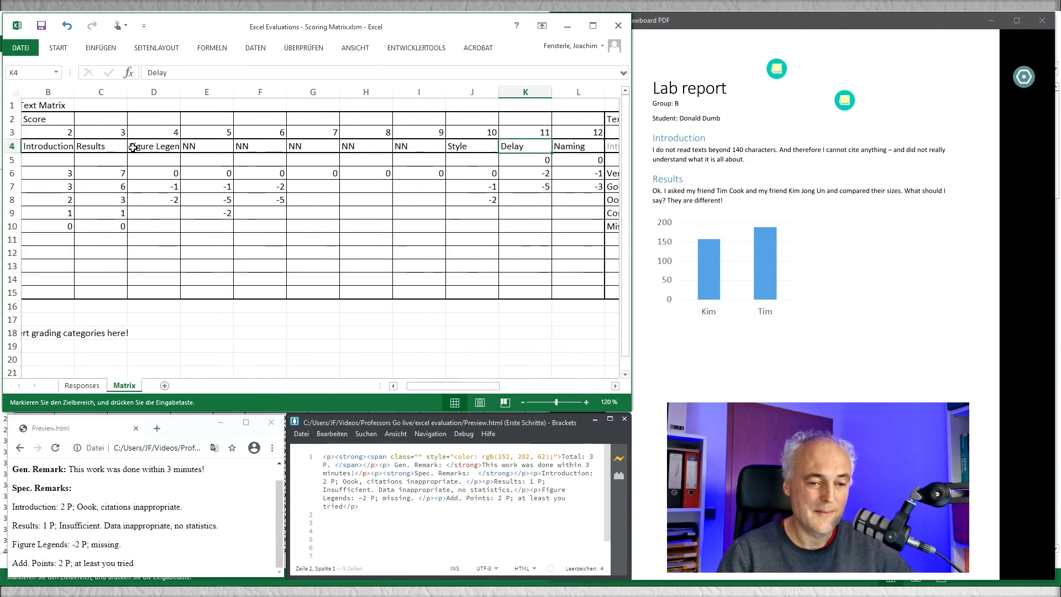
pyautogui.press('Left')
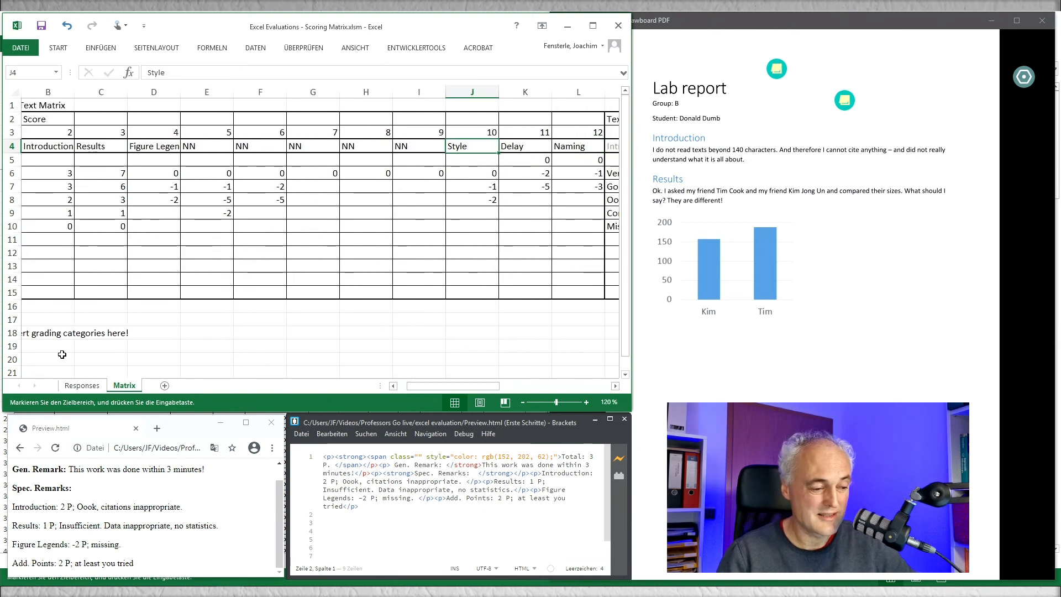
# Step: Unhide the Naming category's Score and Text columns on the Responses sheet and inspect the score formula and its matrix column index
pyautogui.click(82, 385)
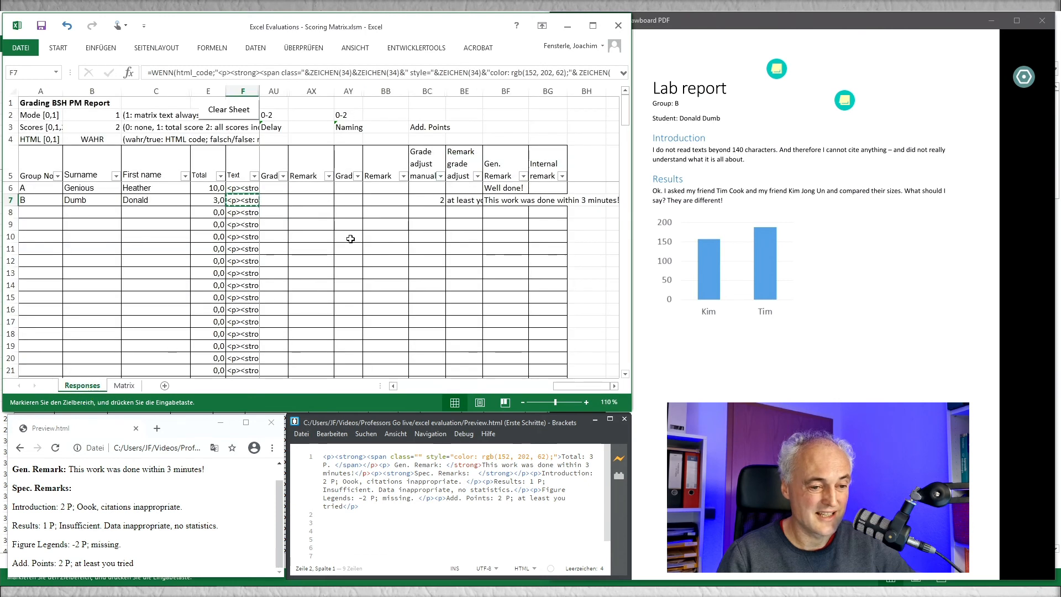
pyautogui.moveTo(347, 97); pyautogui.dragTo(379, 92)
pyautogui.rightClick(379, 92)
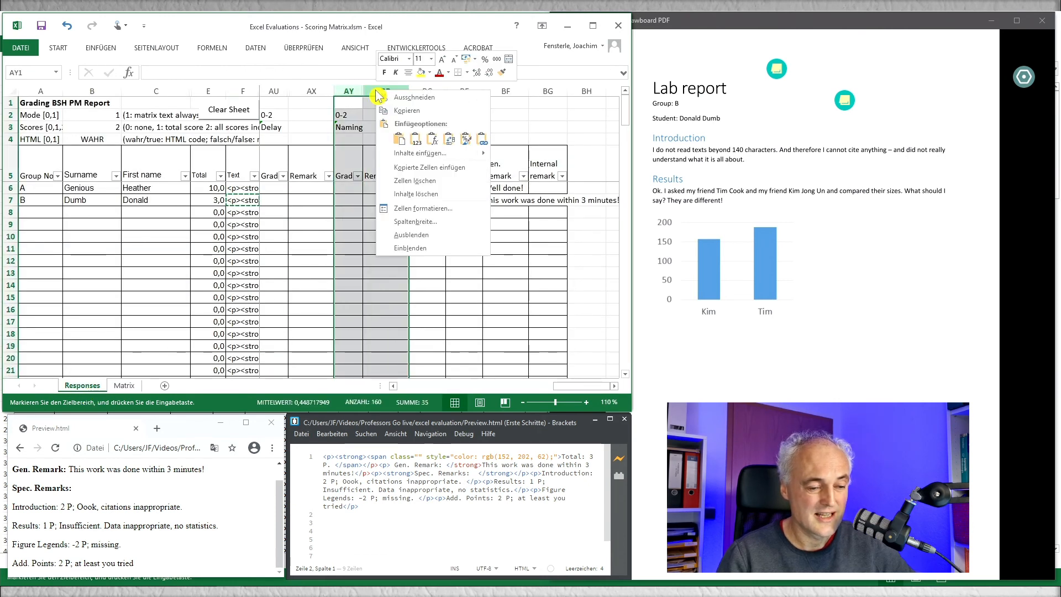
pyautogui.click(409, 248)
pyautogui.click(381, 188)
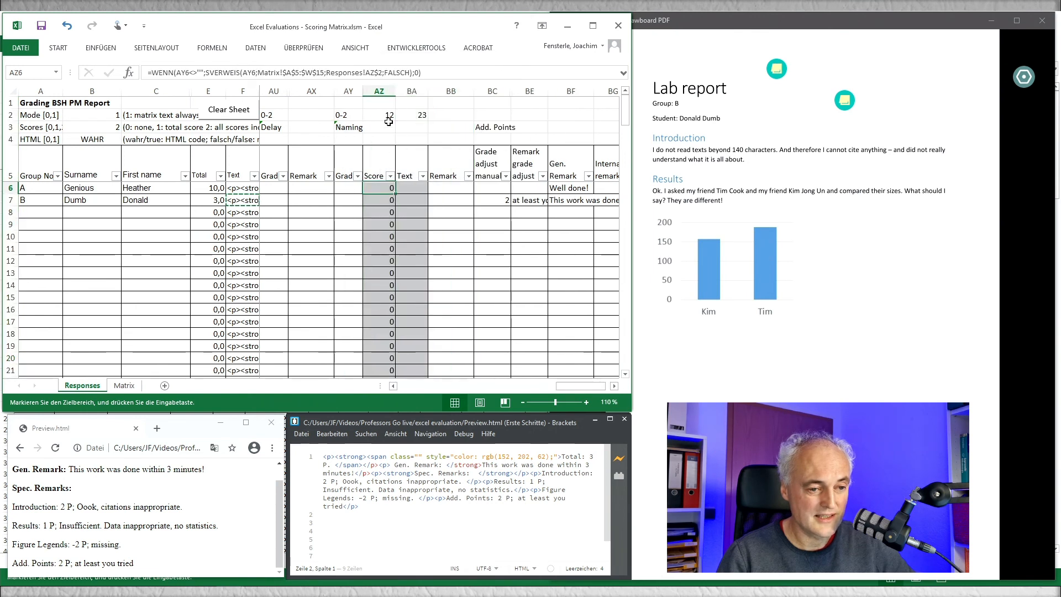
pyautogui.click(385, 114)
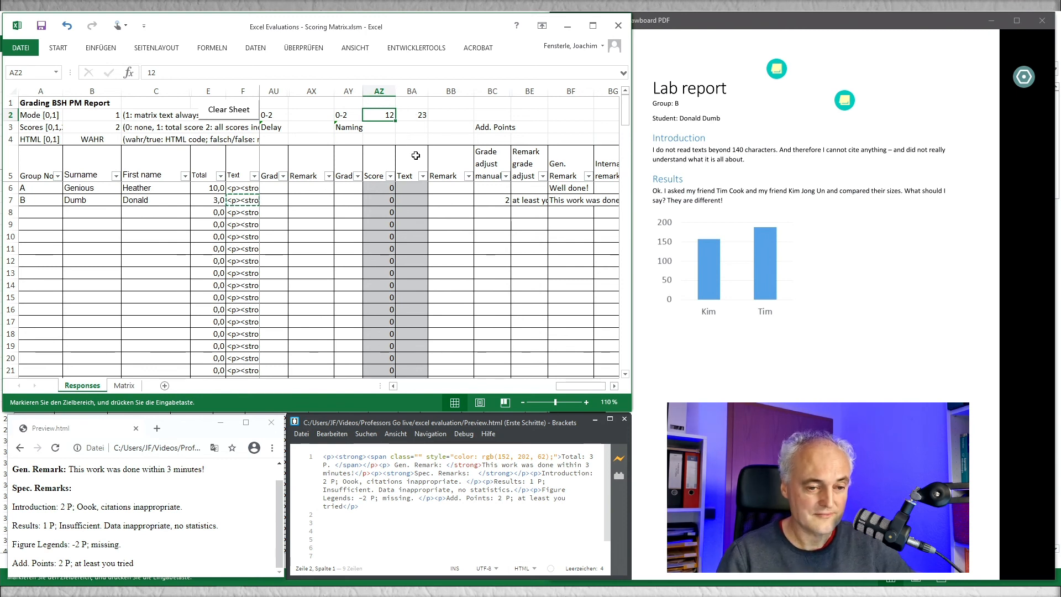
# Step: Copy the four Naming columns AY to BB and inspect the text formula in group B's row
pyautogui.moveTo(352, 89); pyautogui.dragTo(458, 91)
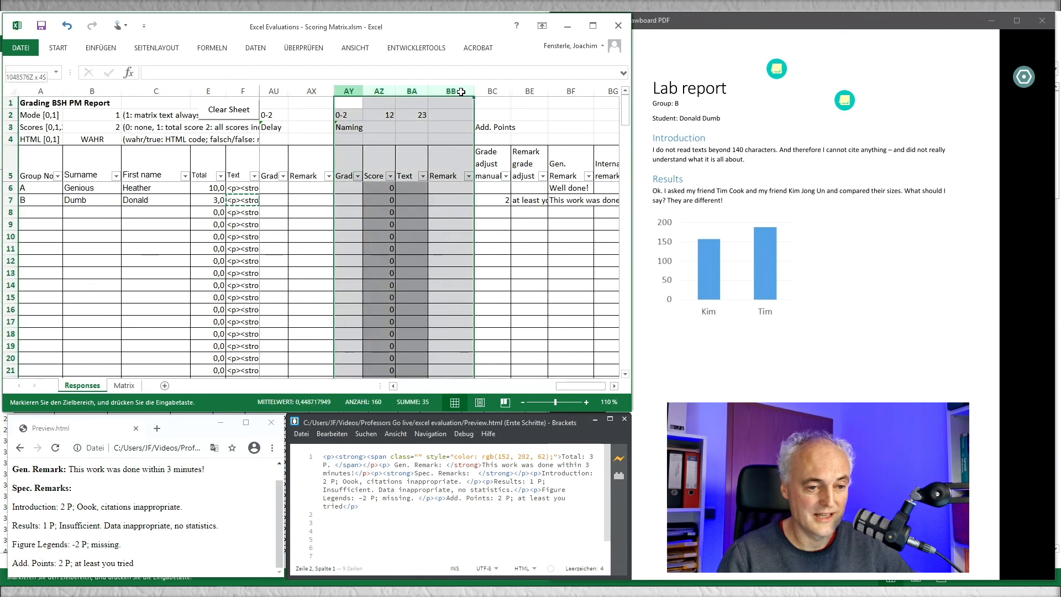
pyautogui.hotkey('ctrl', 'c')
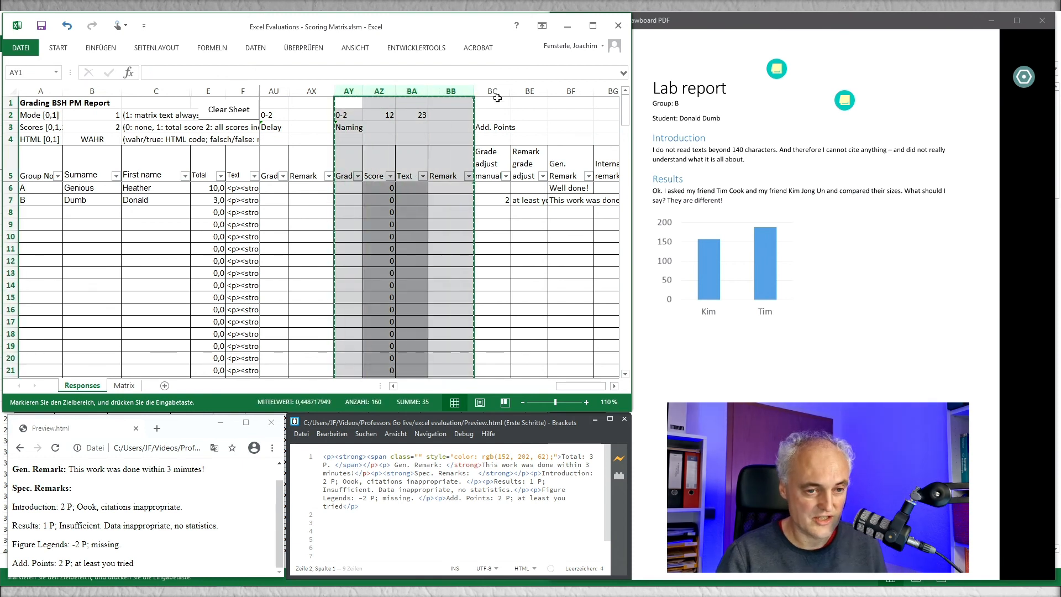
pyautogui.click(435, 200)
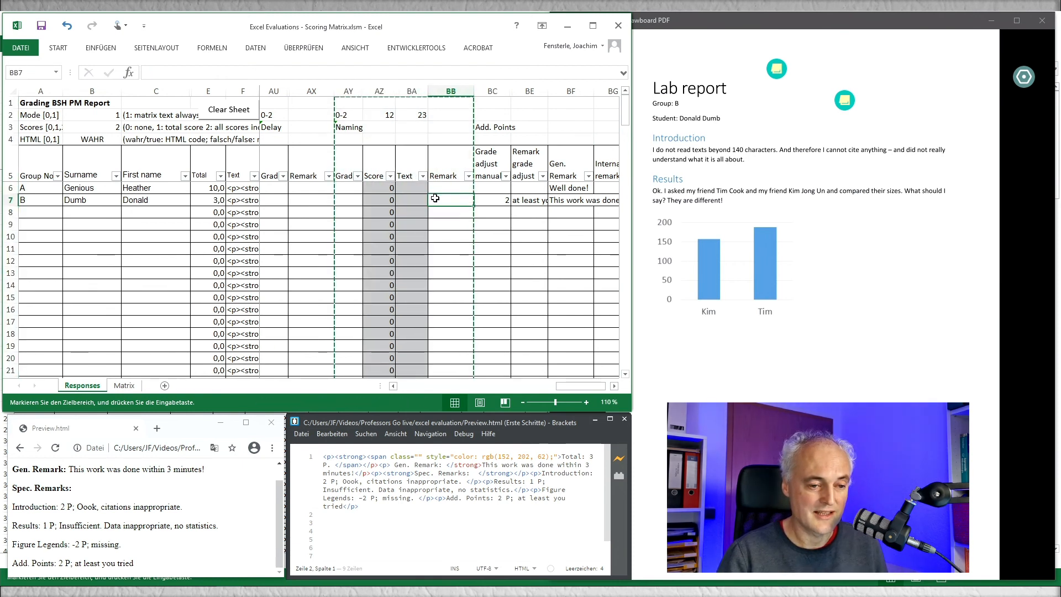
pyautogui.click(411, 200)
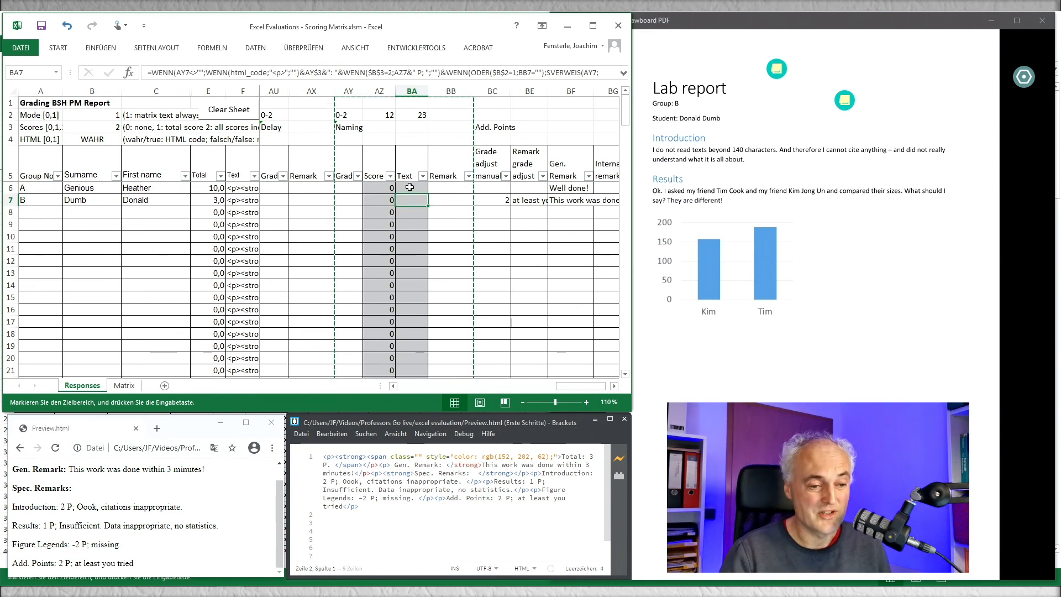
# Step: Hide the Naming category's Score and Text columns, AZ and BA, on the Responses sheet
pyautogui.moveTo(379, 90); pyautogui.dragTo(407, 86)
pyautogui.rightClick(407, 87)
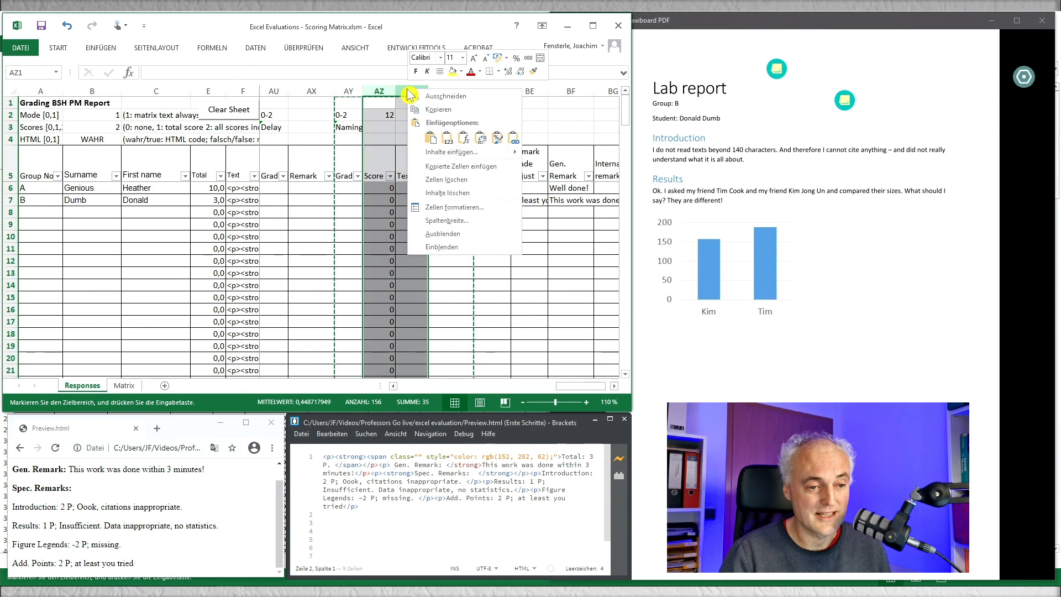
pyautogui.click(438, 242)
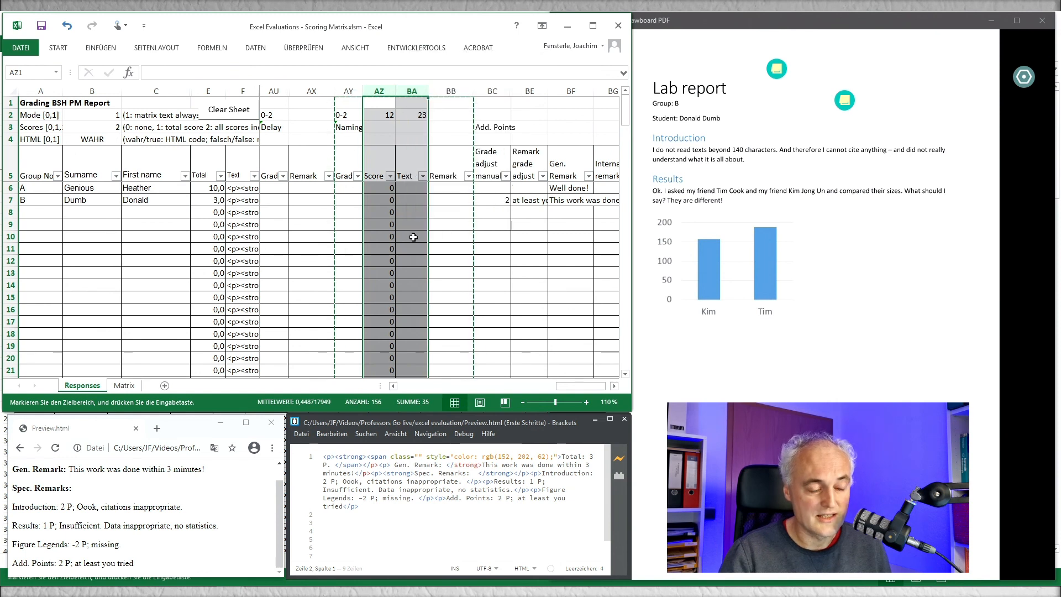
pyautogui.rightClick(391, 92)
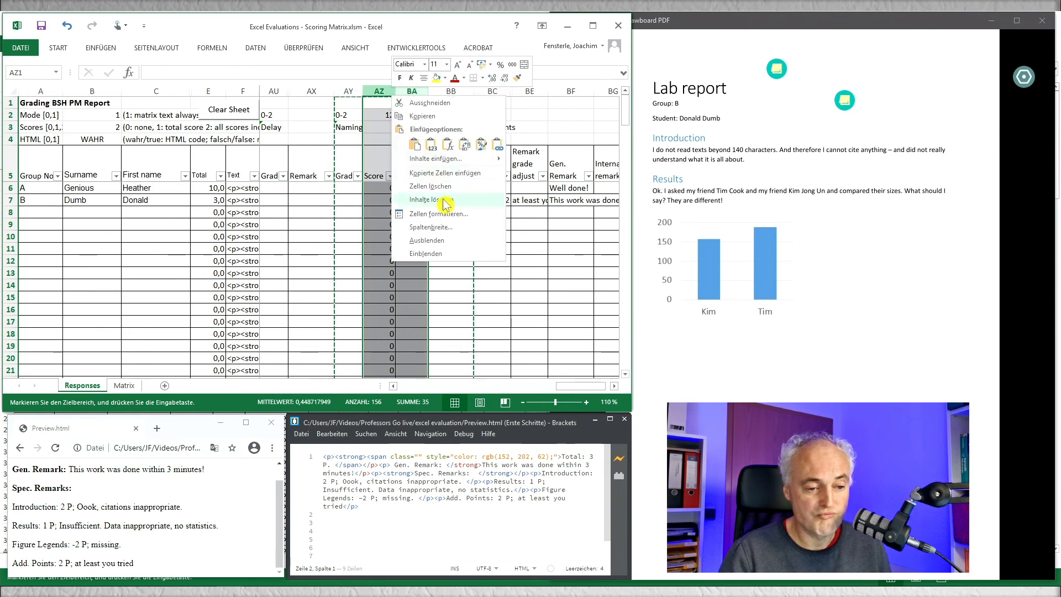
pyautogui.click(441, 243)
pyautogui.click(381, 237)
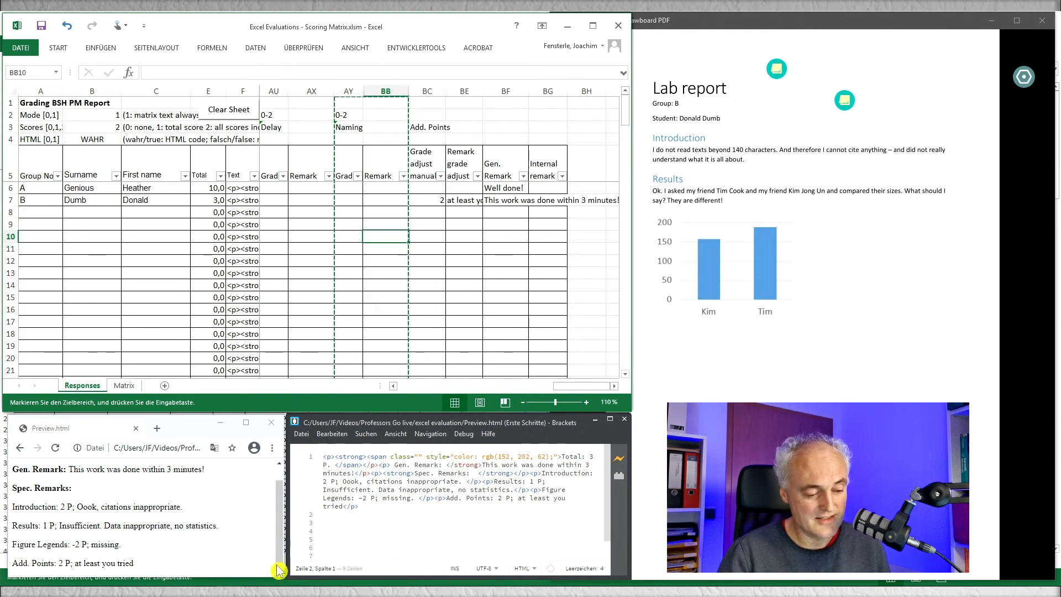
# Step: Switch to the WS 2020 BSH PM Projektpläne scoring workbook and set its Scores option in B3 to 2
pyautogui.click(229, 591)
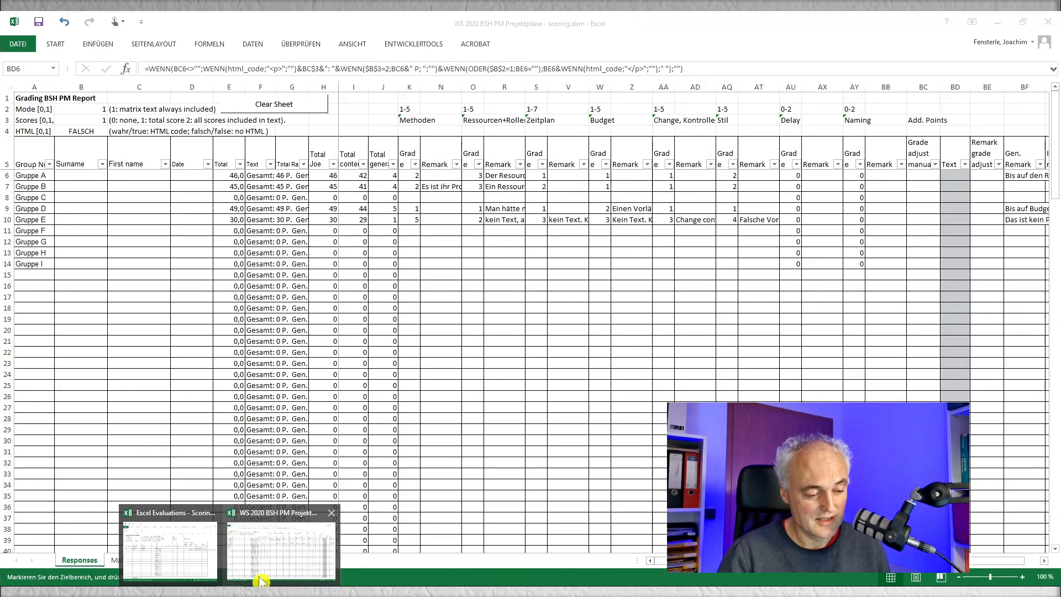
pyautogui.click(278, 514)
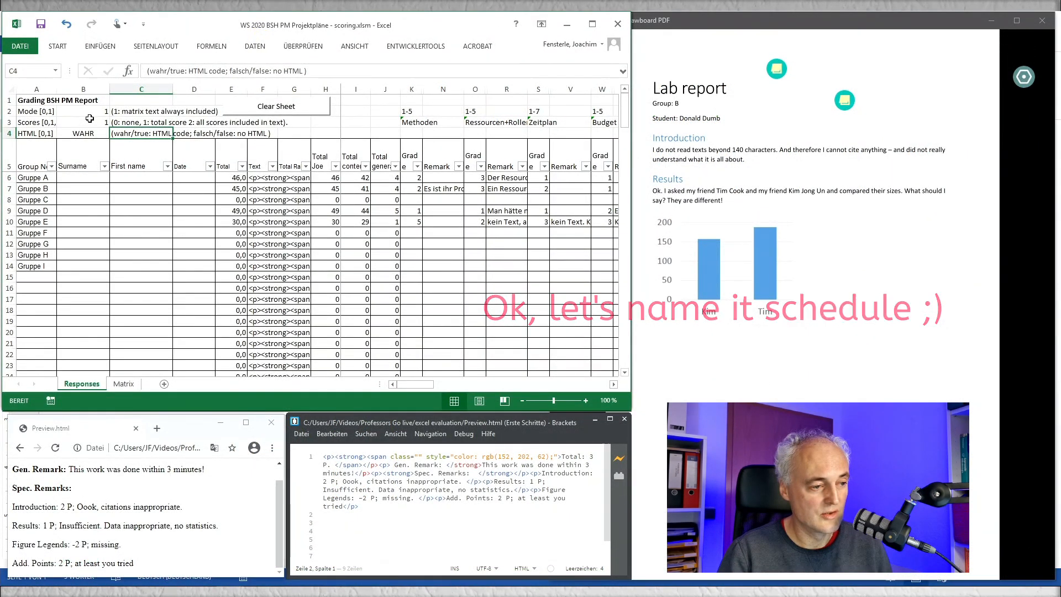
pyautogui.click(91, 122)
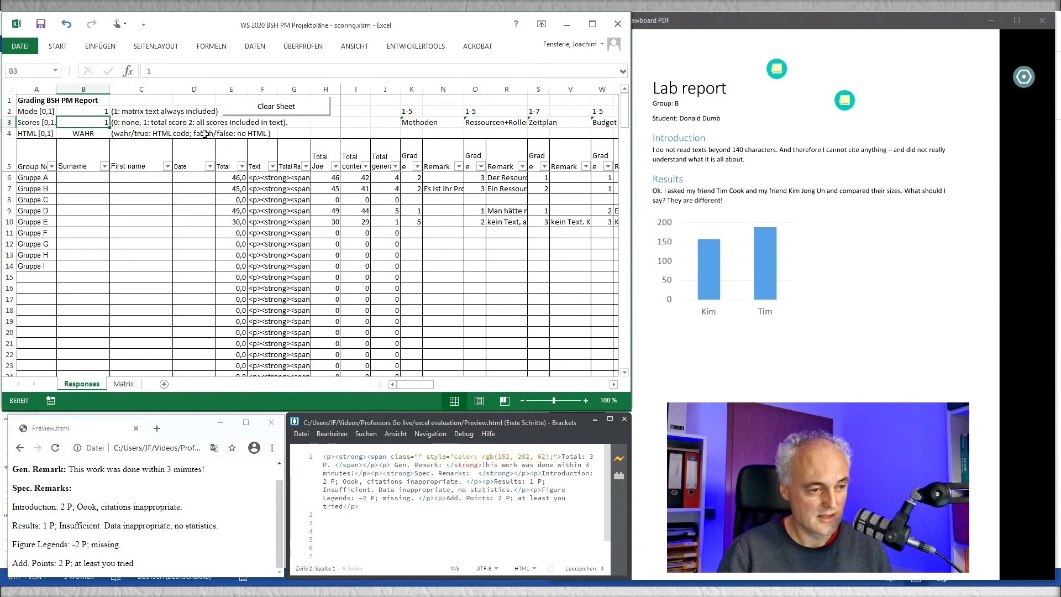
pyautogui.write('2')
pyautogui.press('Tab')
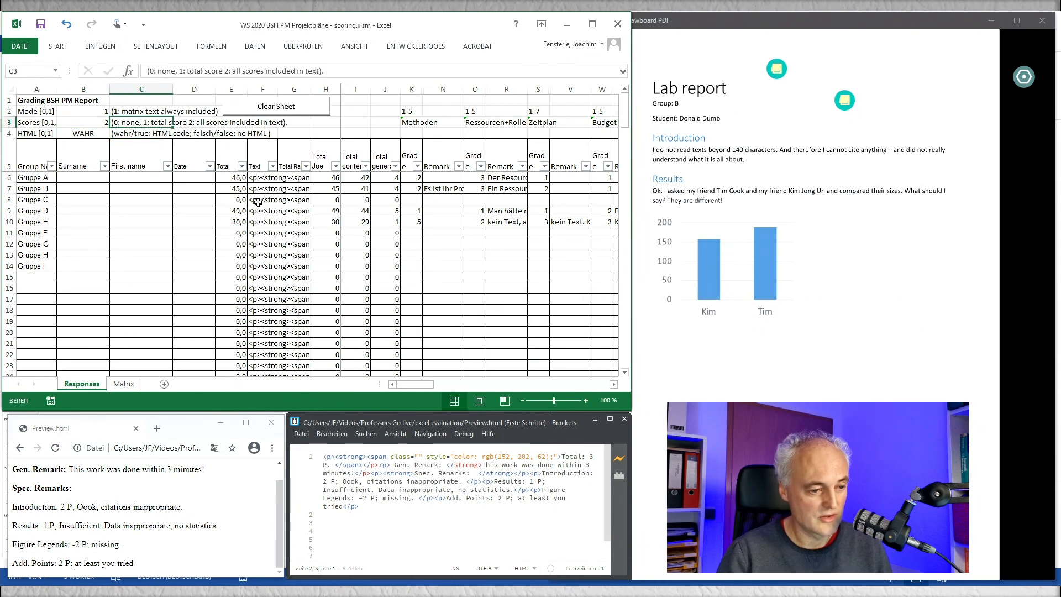
# Step: Replace the saved Preview.html code in Brackets with Gruppe E's feedback text from F10 and review the rendered page in the browser
pyautogui.click(272, 220)
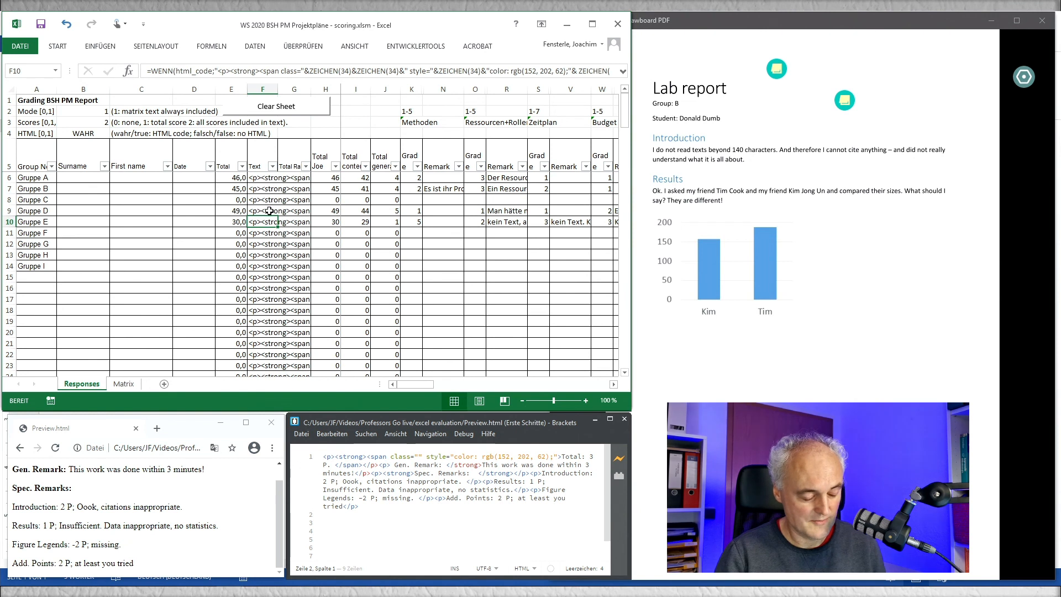
pyautogui.hotkey('ctrl', 'c')
pyautogui.click(301, 454)
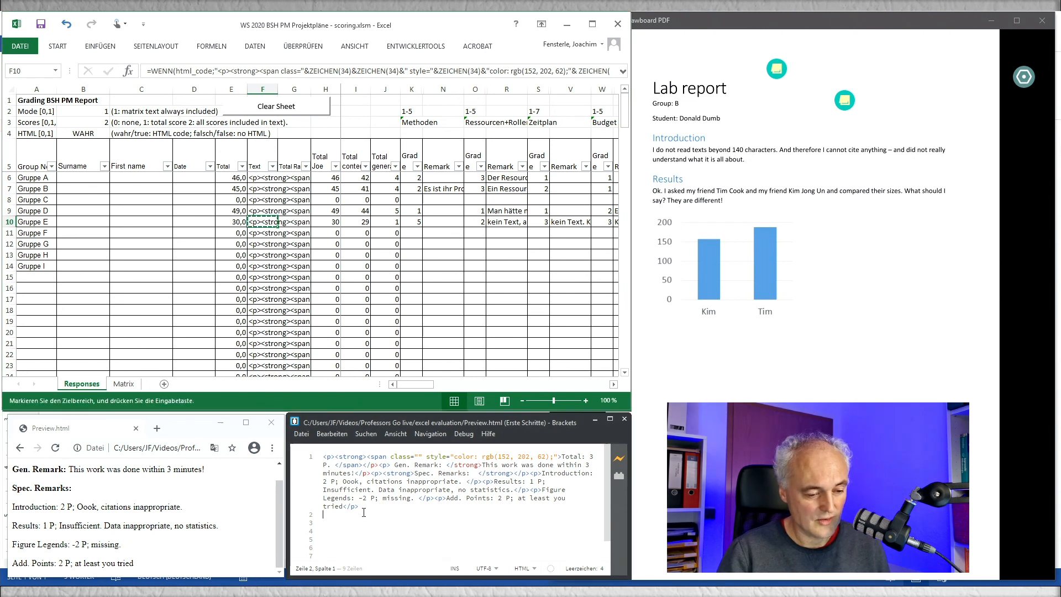
pyautogui.hotkey('ctrl', 'v')
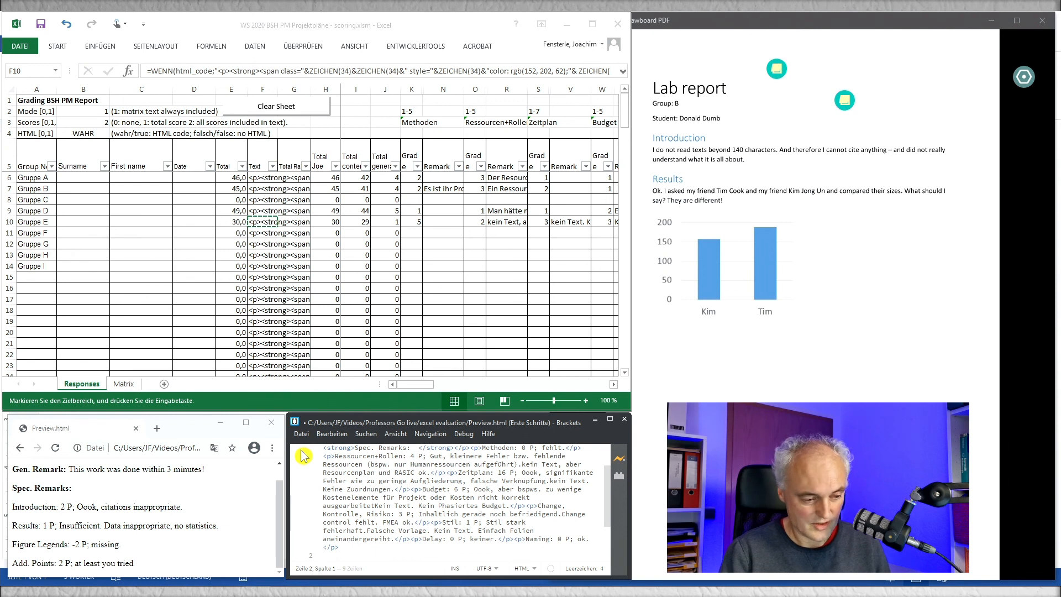
pyautogui.hotkey('ctrl', 's')
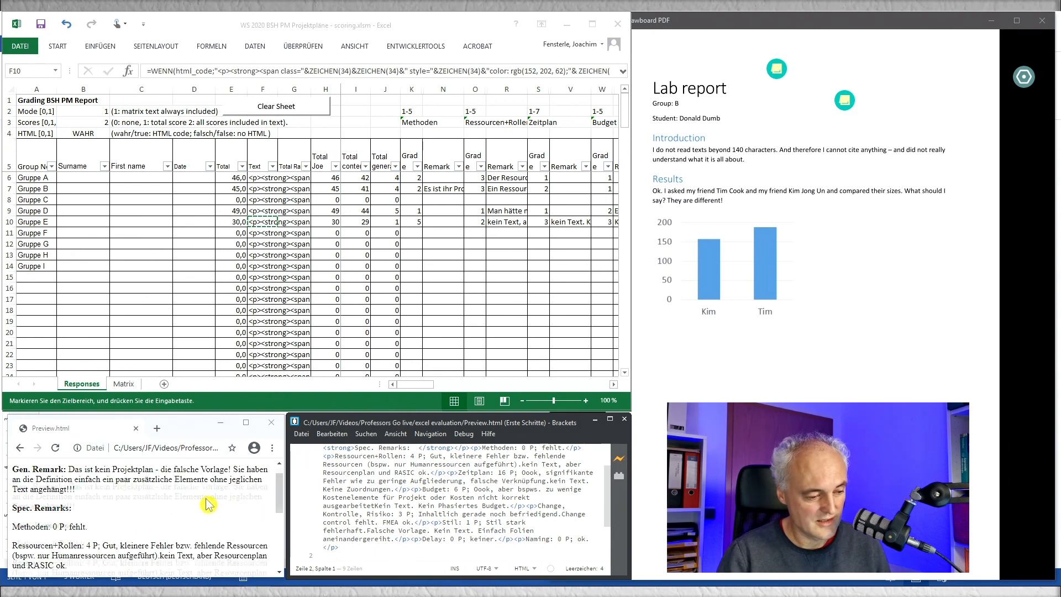
pyautogui.scroll(-2, 207, 503)
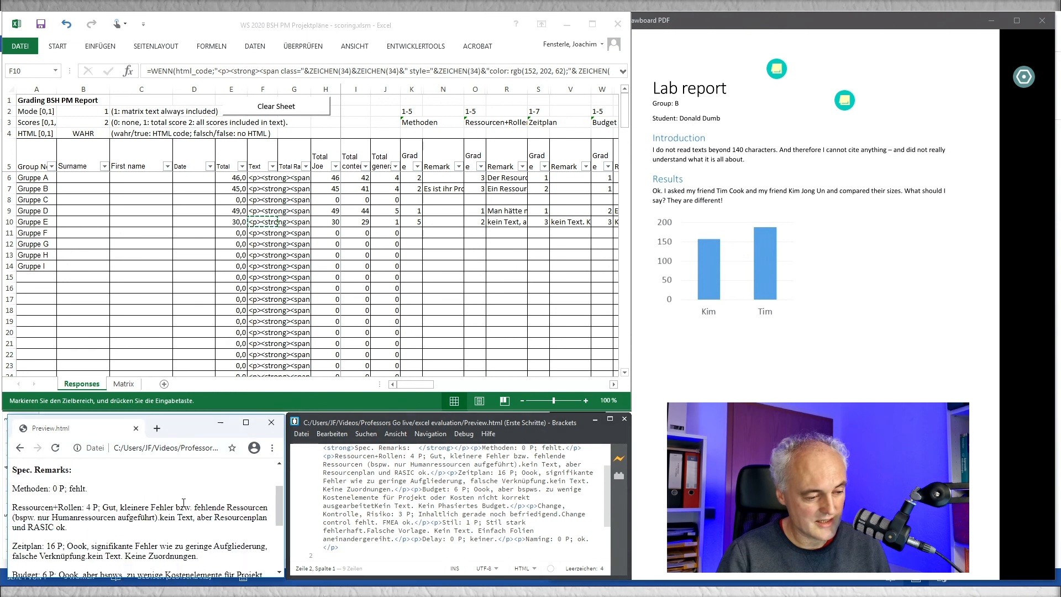
pyautogui.moveTo(280, 506)
pyautogui.mouseDown()
pyautogui.moveTo(282, 553)
pyautogui.moveTo(272, 489)
pyautogui.mouseUp()
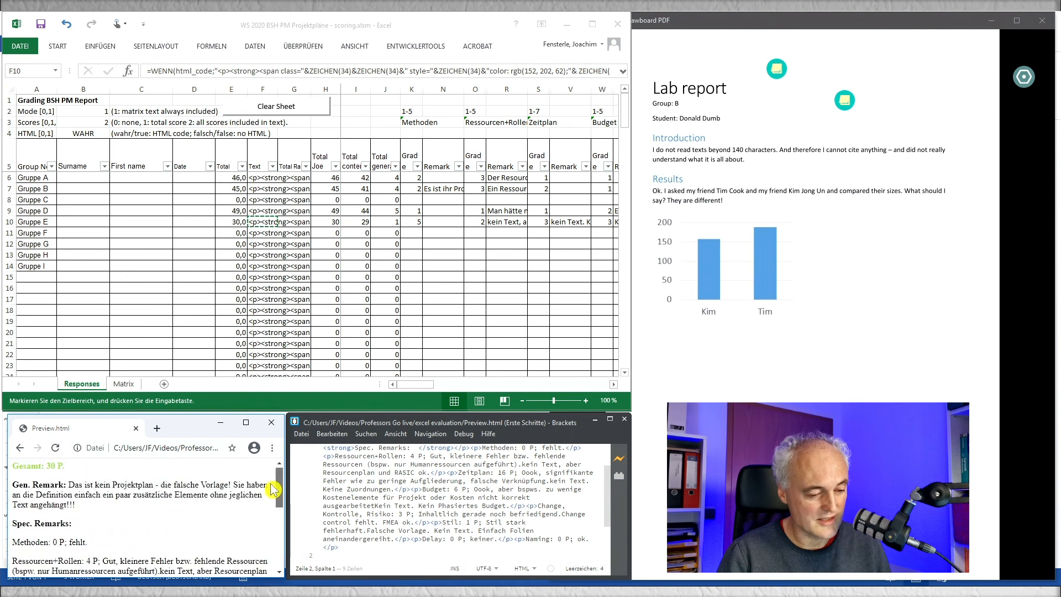